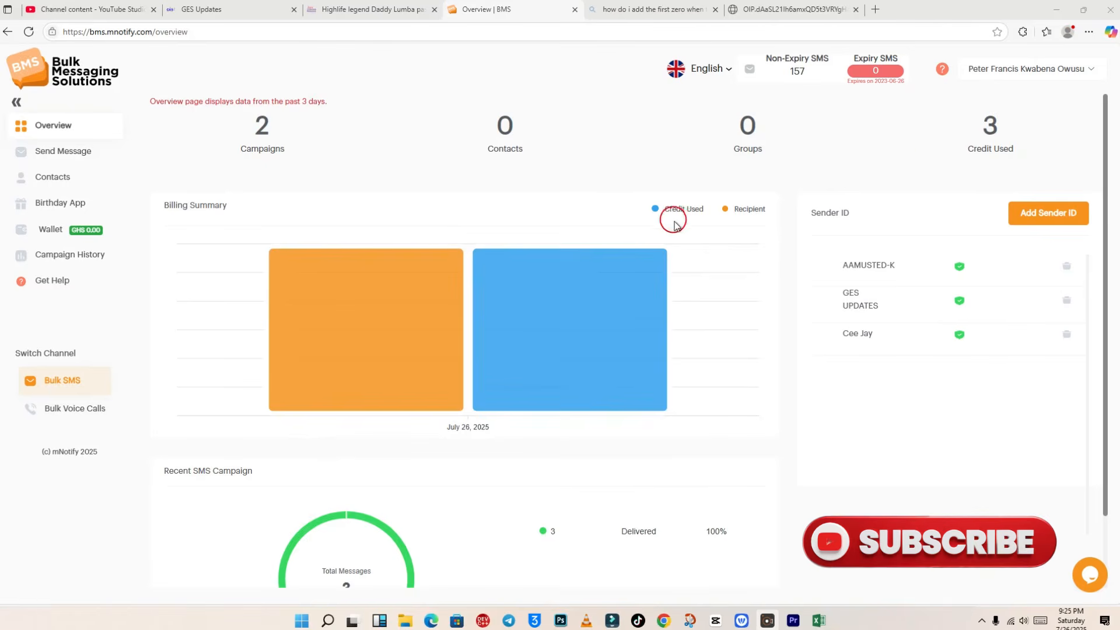
Step: Go from the Overview's Groups count to the empty Contacts page
left_click(755, 138)
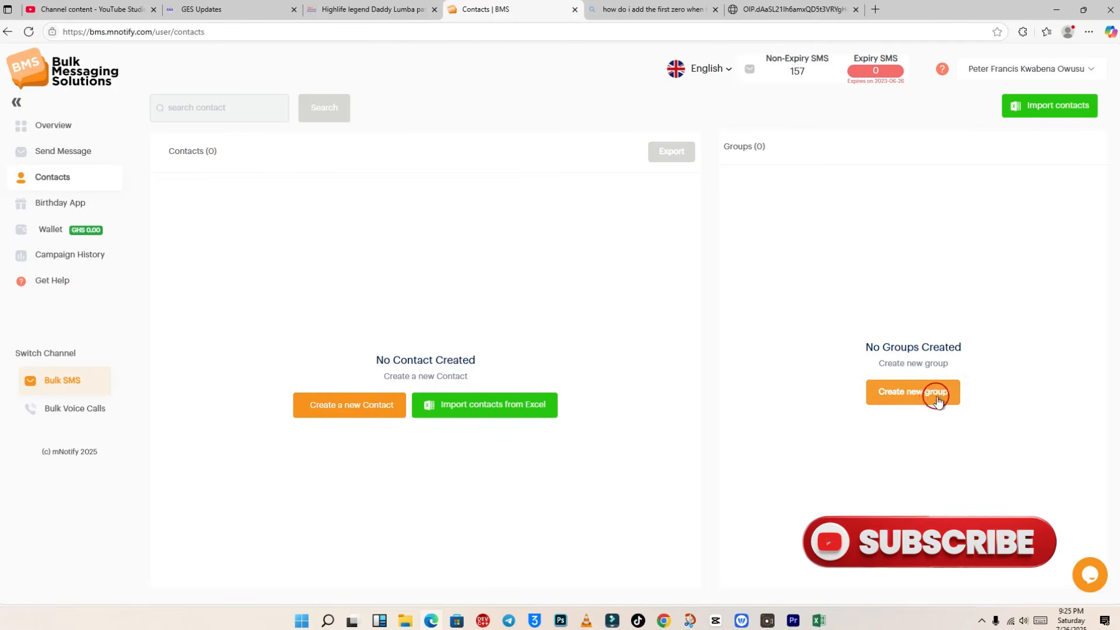
Step: Create a contact group named 'PTA' and dismiss the success notice
left_click(908, 393)
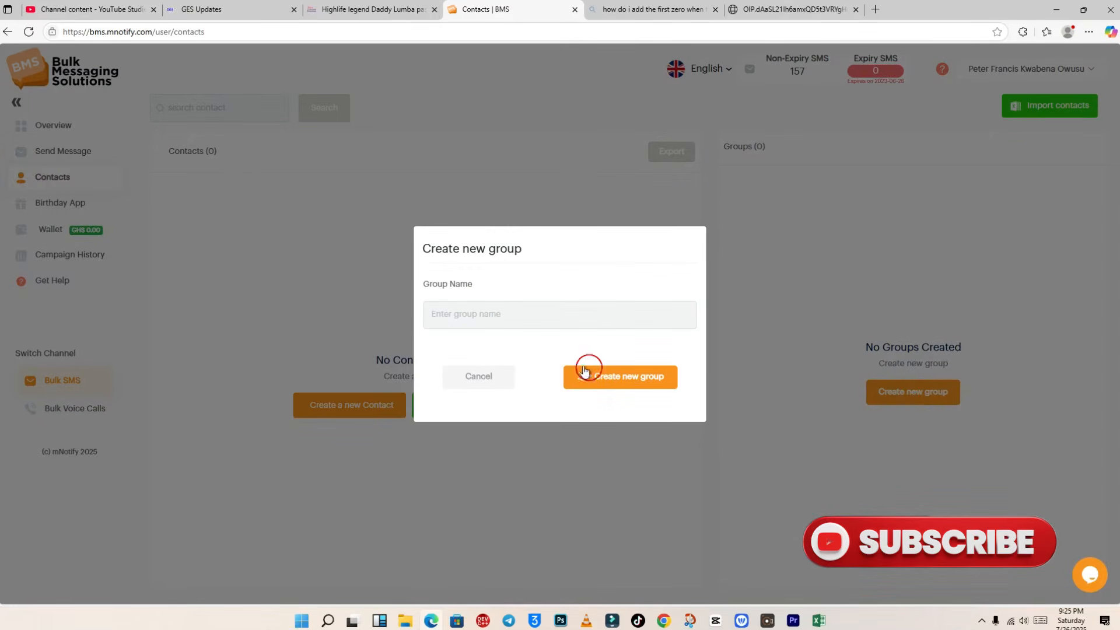
left_click(521, 319)
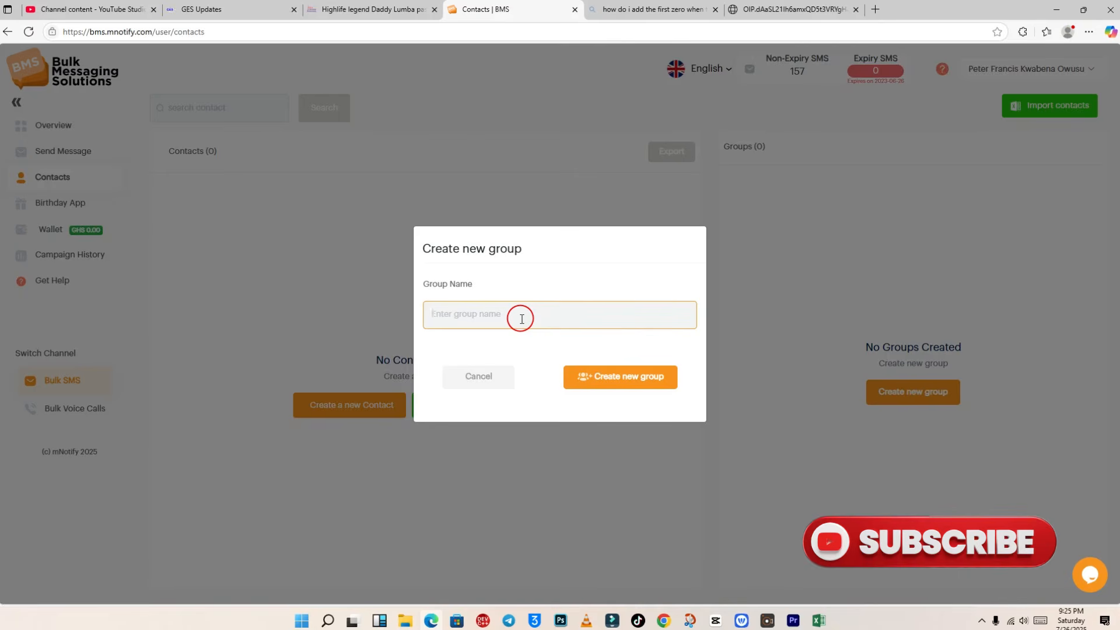
type("PTA")
left_click(610, 382)
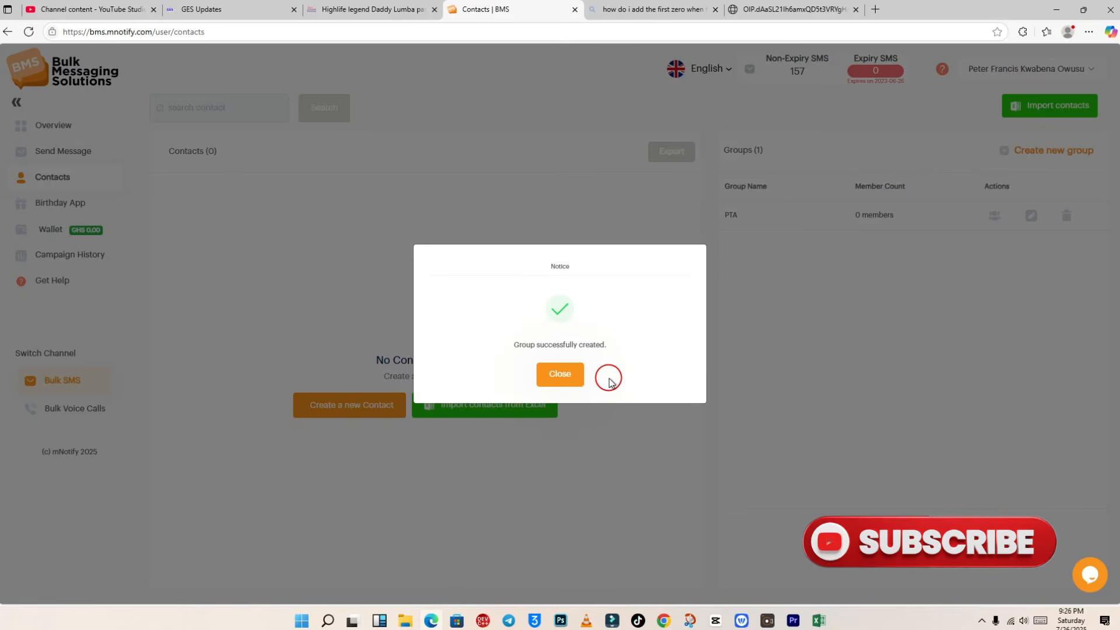
left_click(574, 378)
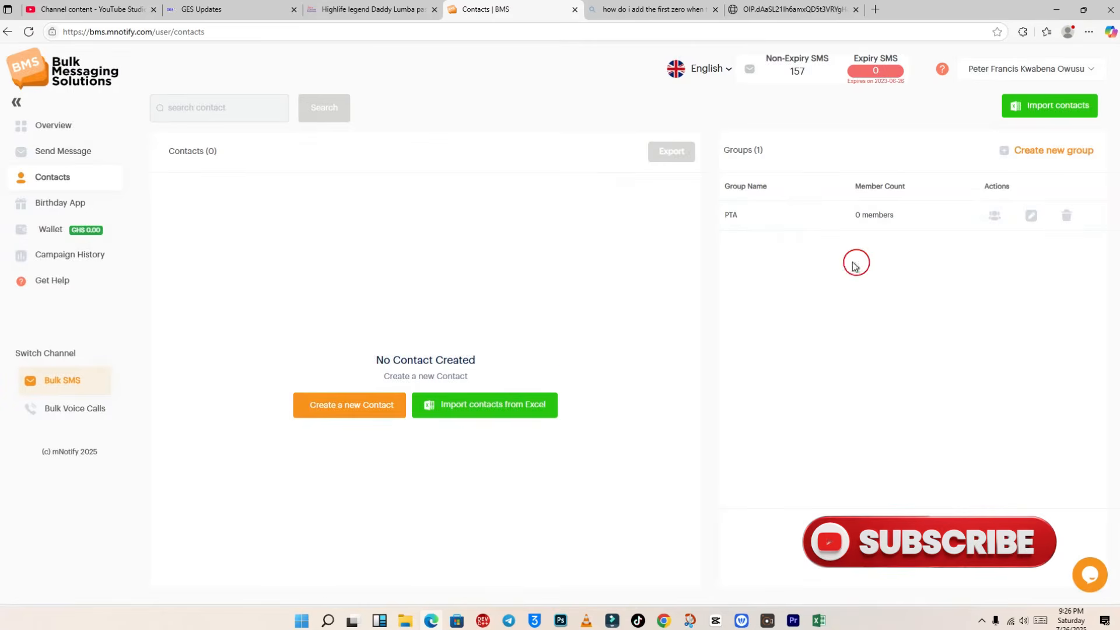
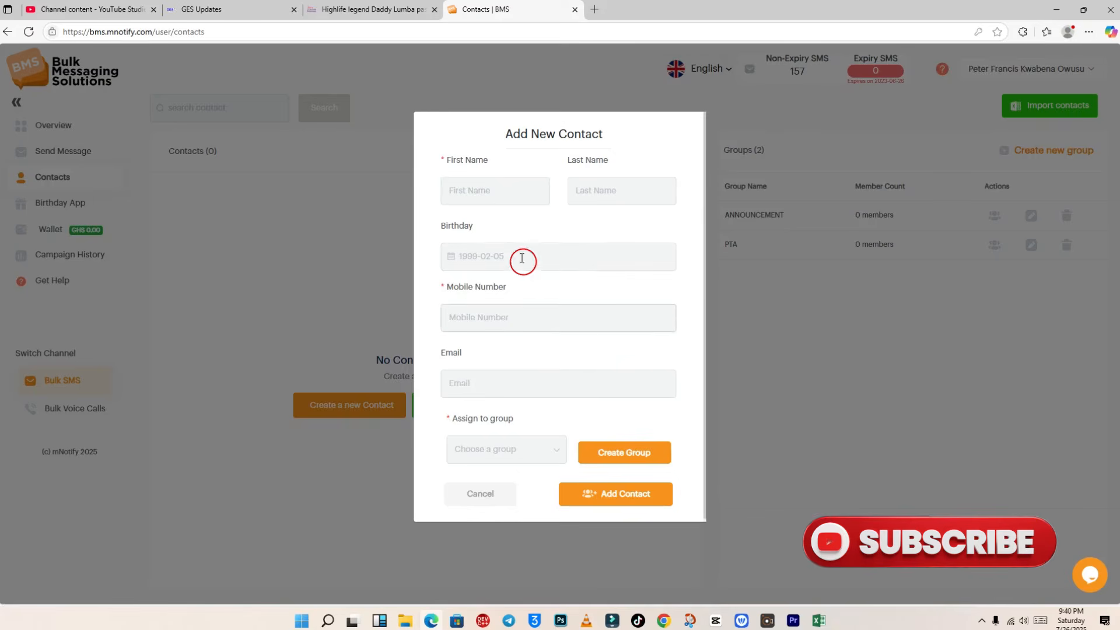
Step: Enter the contact's first name, last name and autofilled mobile number in the Add New Contact form
left_click(498, 191)
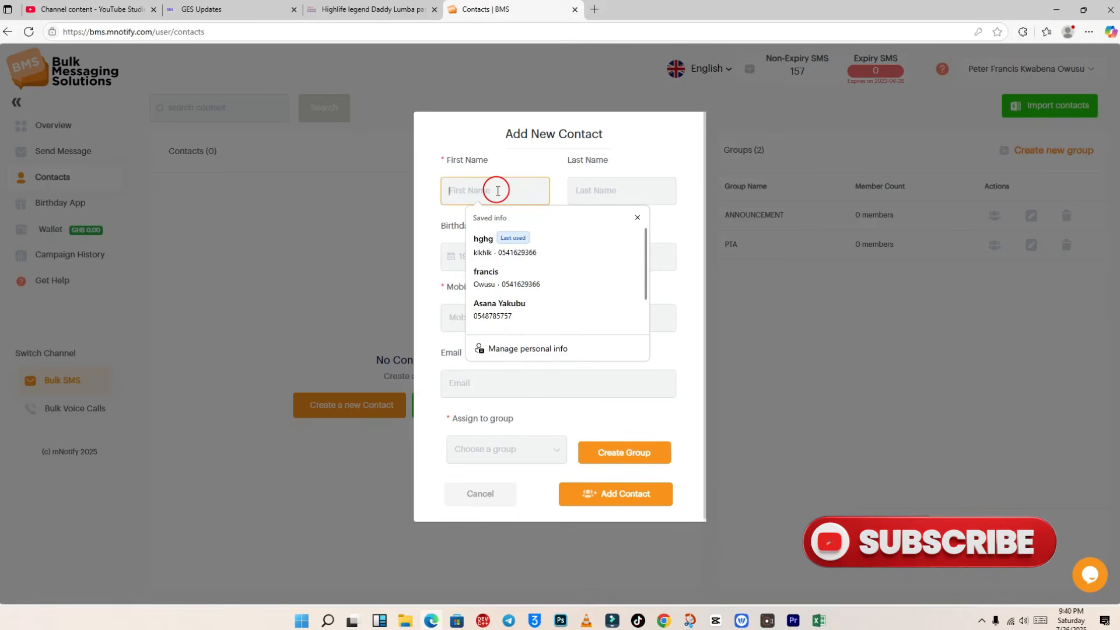
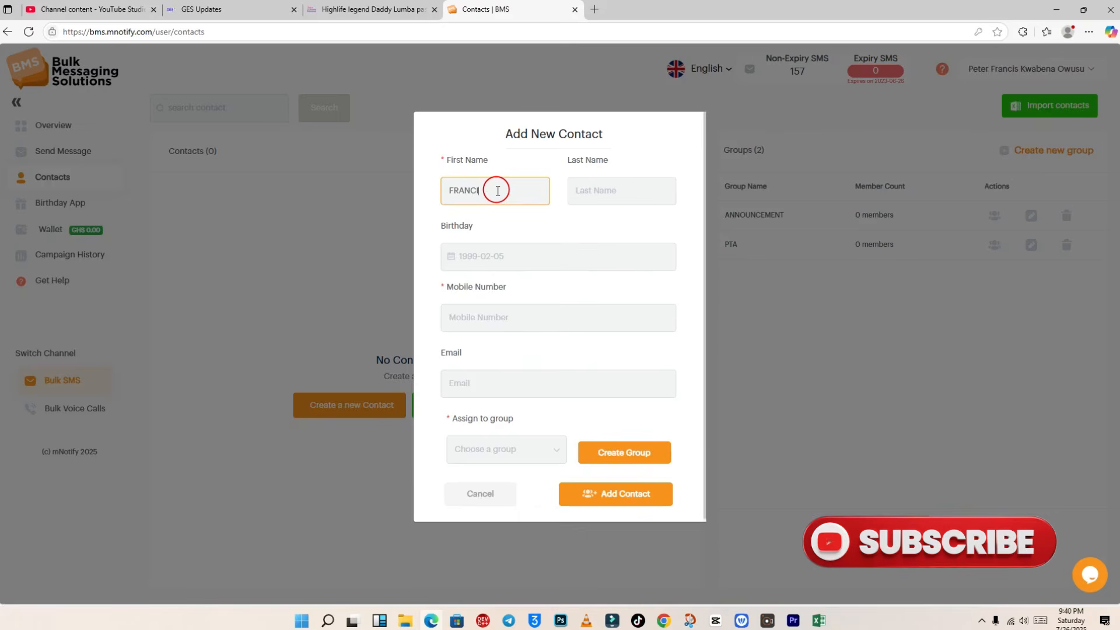
left_click(604, 204)
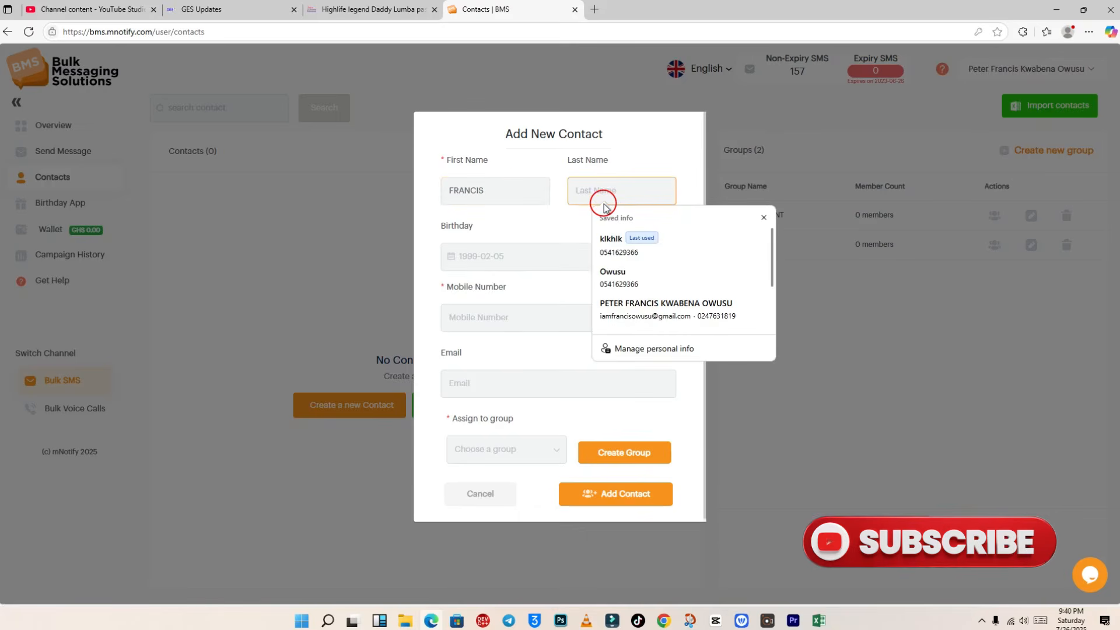
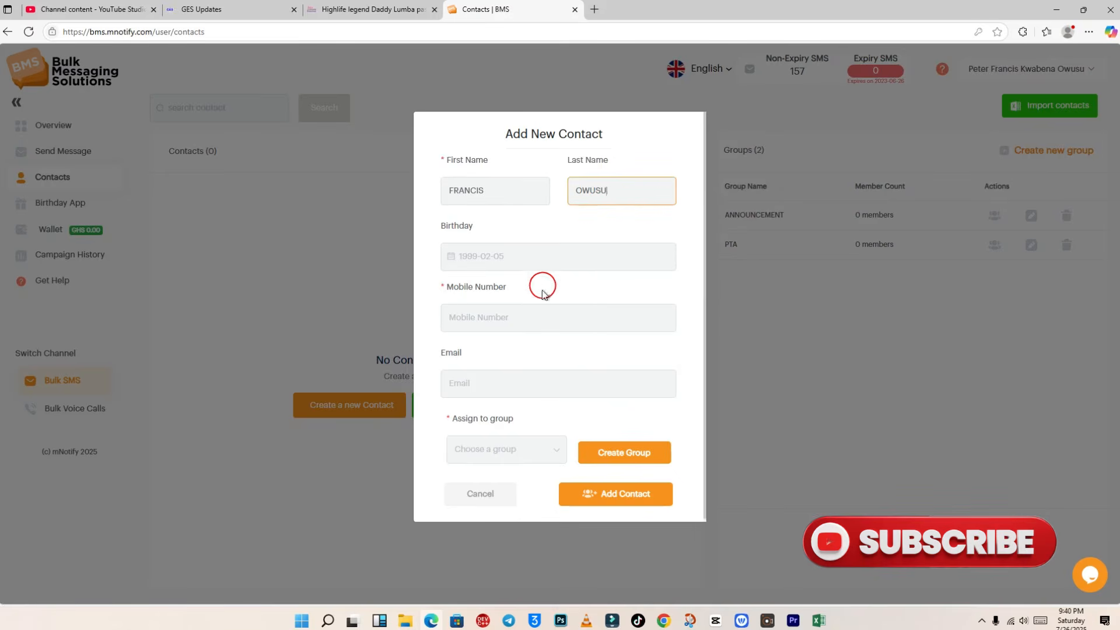
left_click(525, 314)
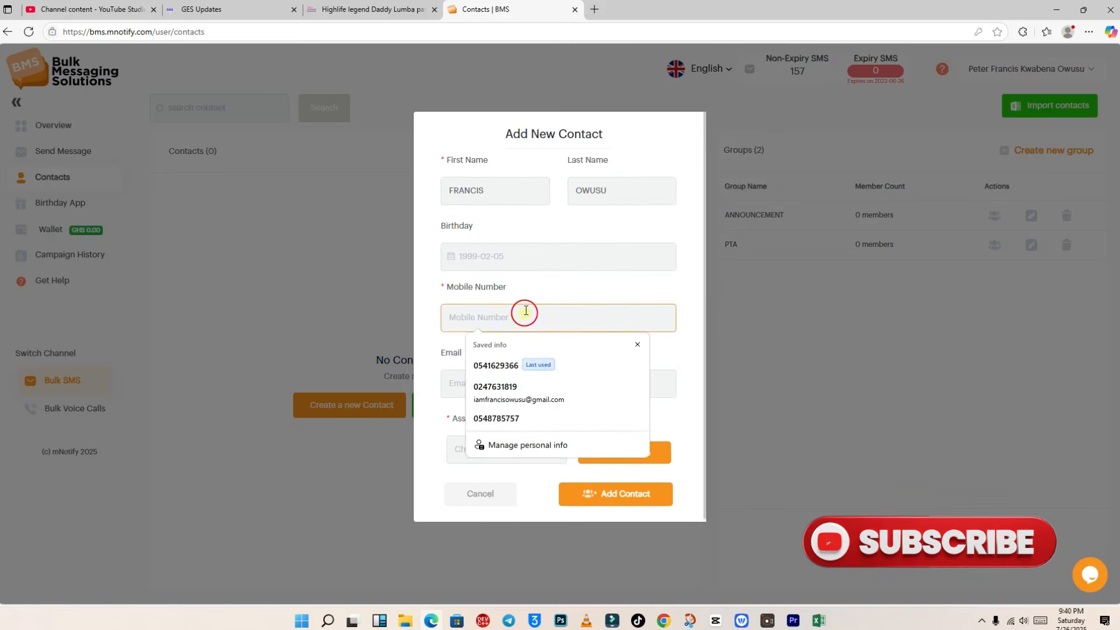
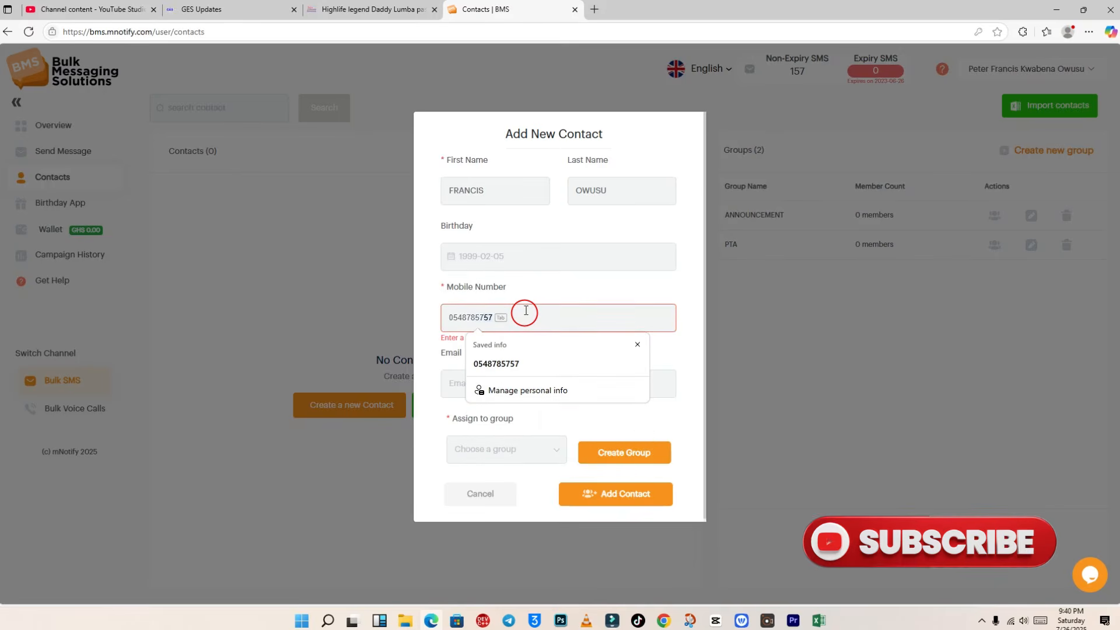
key("Tab")
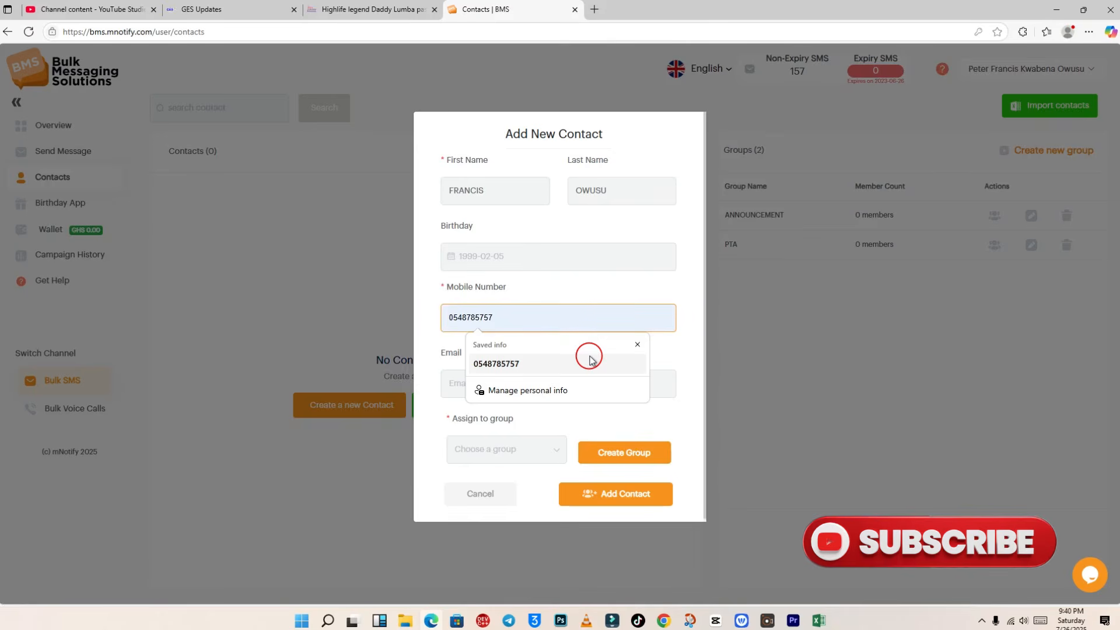
left_click(626, 296)
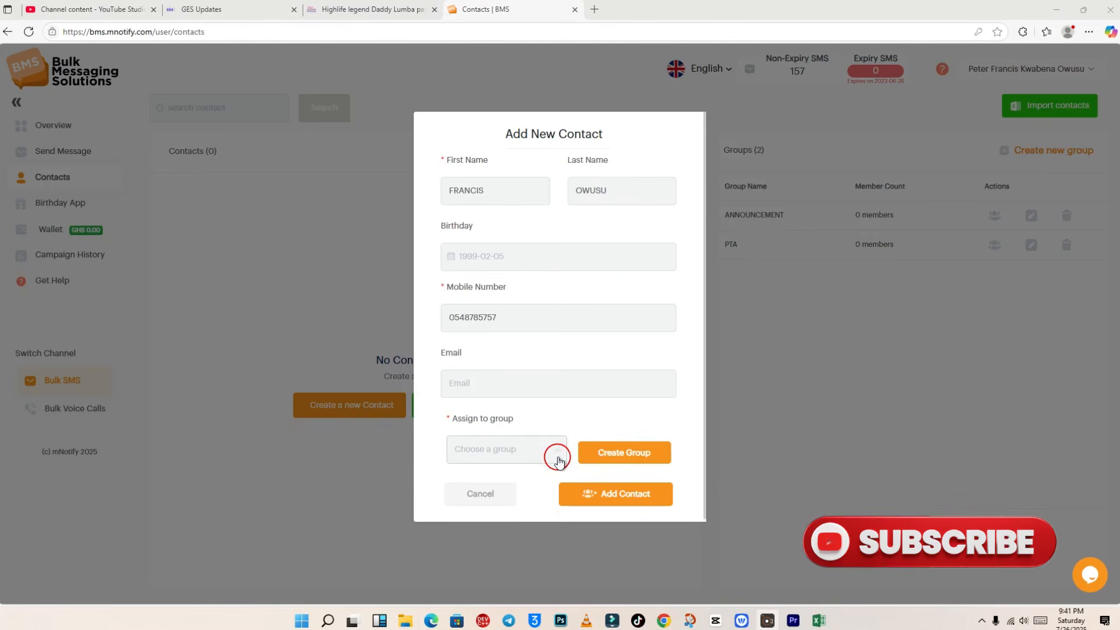
Step: Pick PTA from the 'Choose a group' dropdown for the new contact
left_click(556, 456)
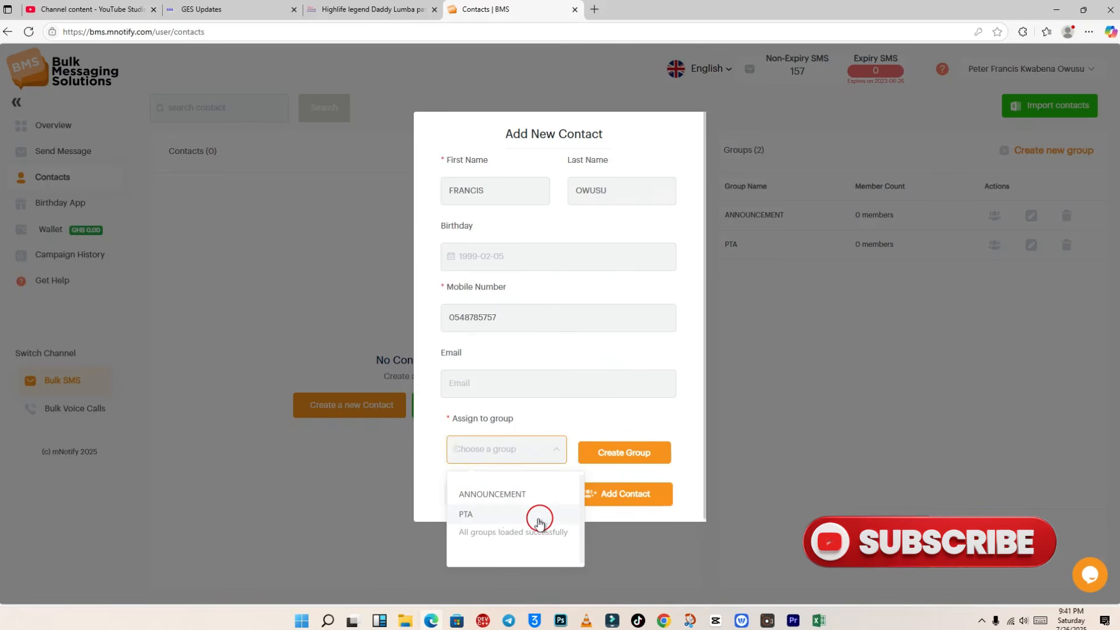
left_click(504, 515)
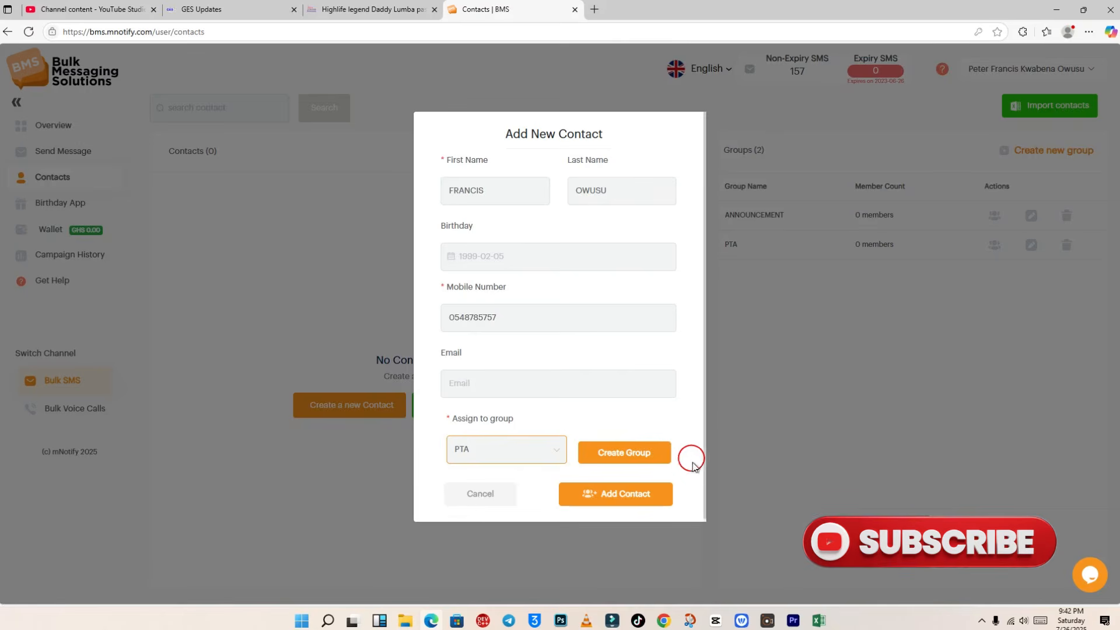
Step: Save the contact with Add Contact and close the 'Contact successfully created' notice
left_click(620, 499)
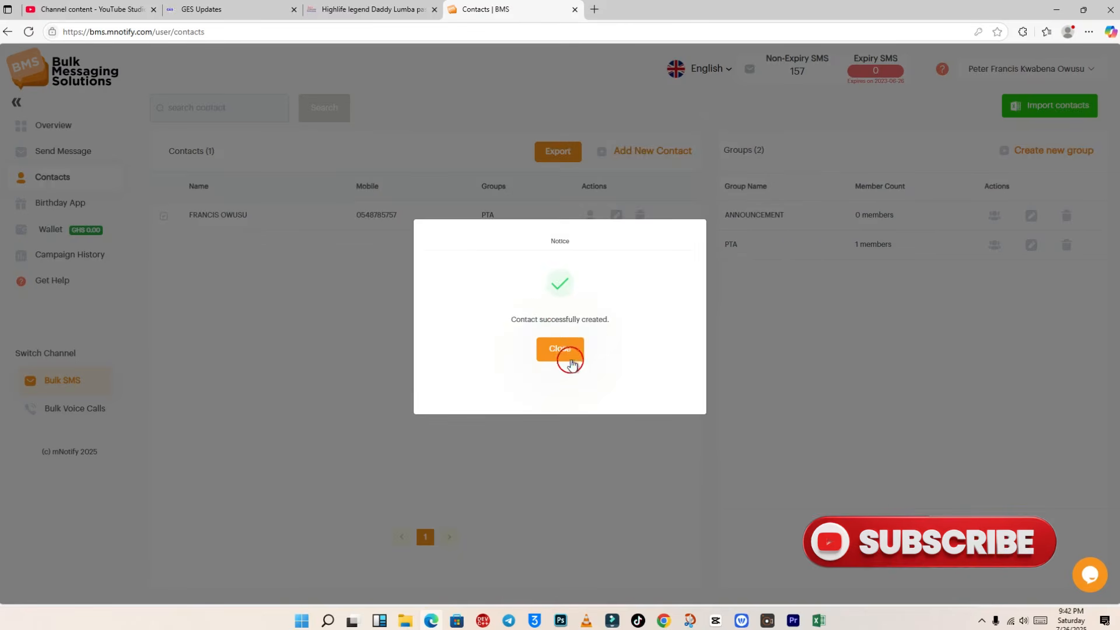
left_click(570, 355)
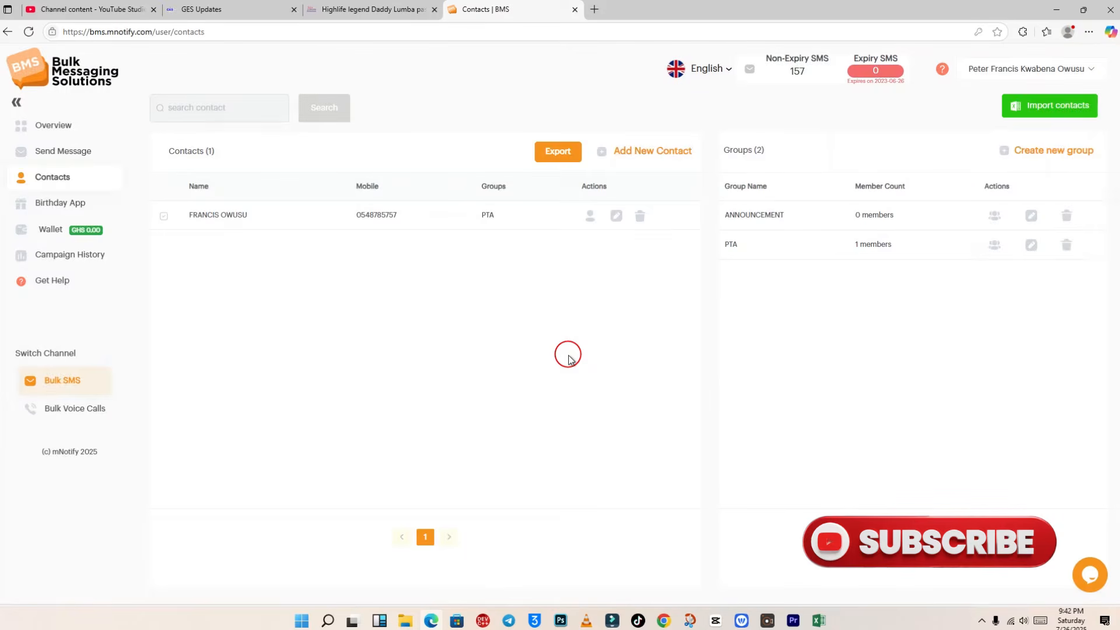
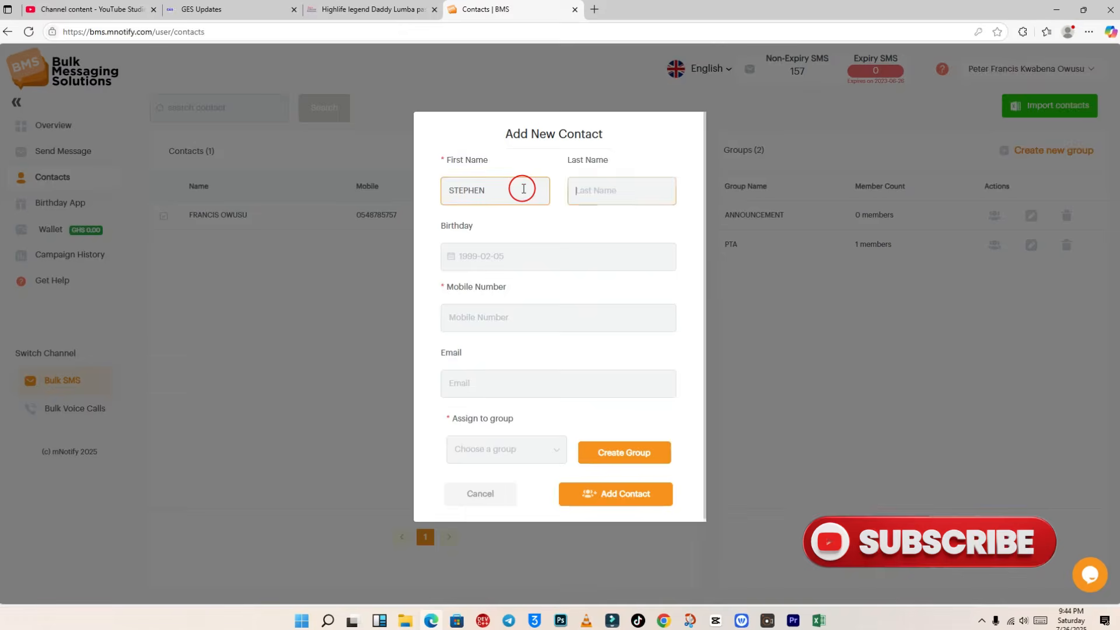
Step: Complete the second contact's last name and mobile number, assign it to PTA, and save it
type("ANANE")
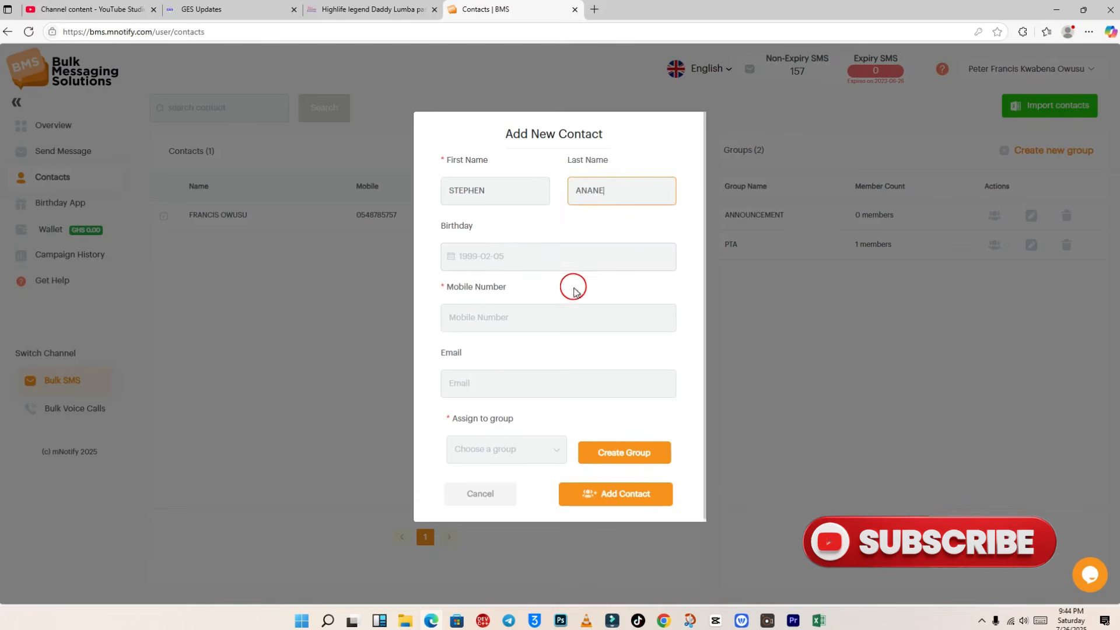
left_click(509, 322)
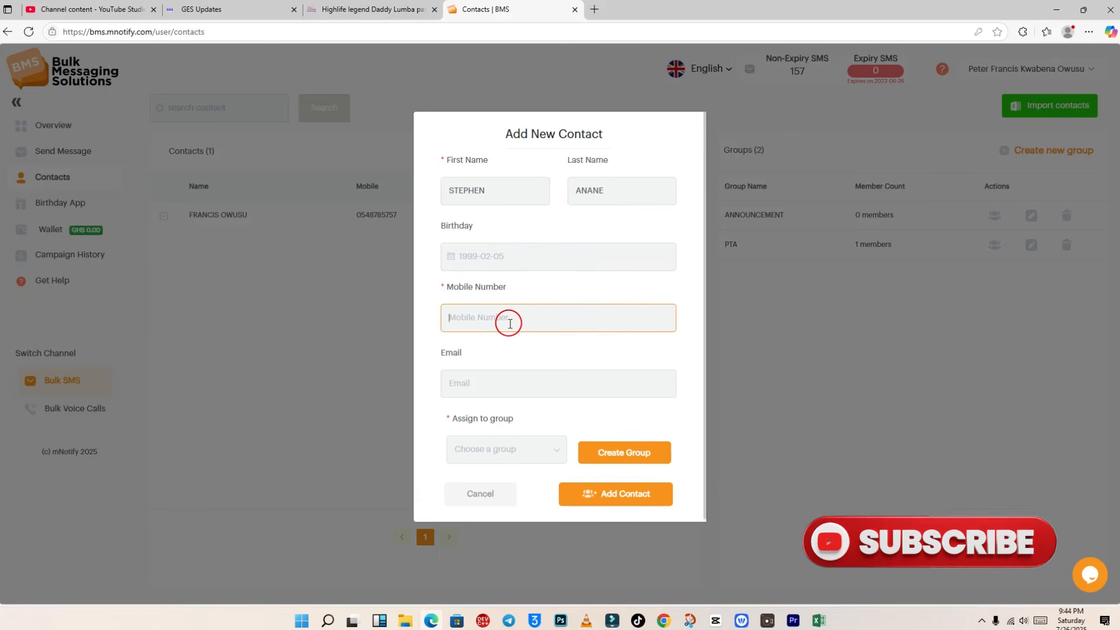
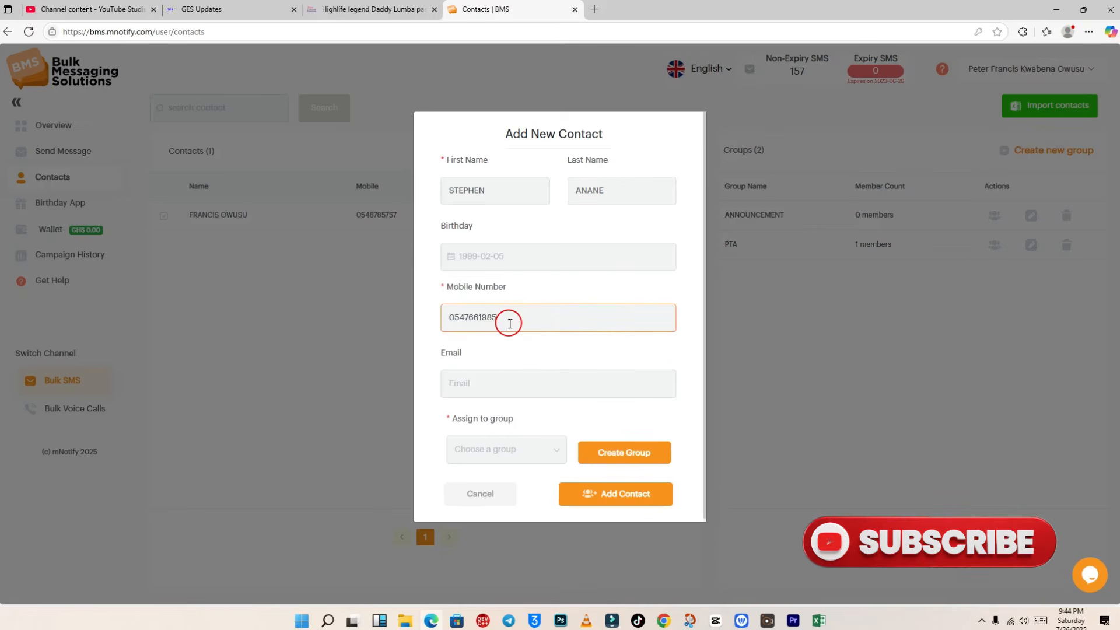
left_click(544, 452)
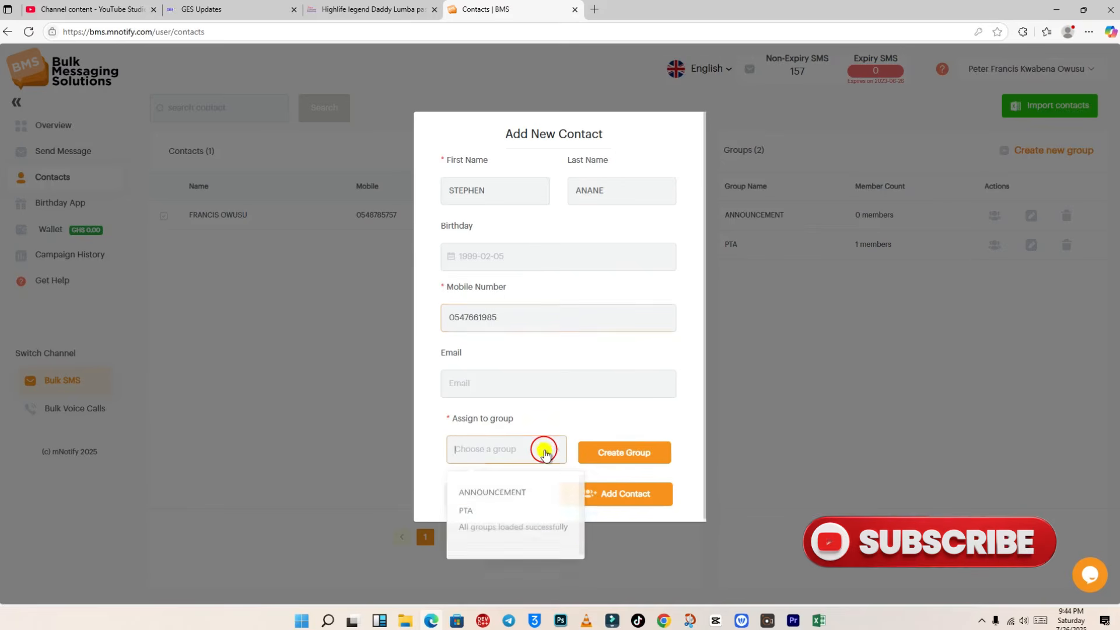
left_click(537, 515)
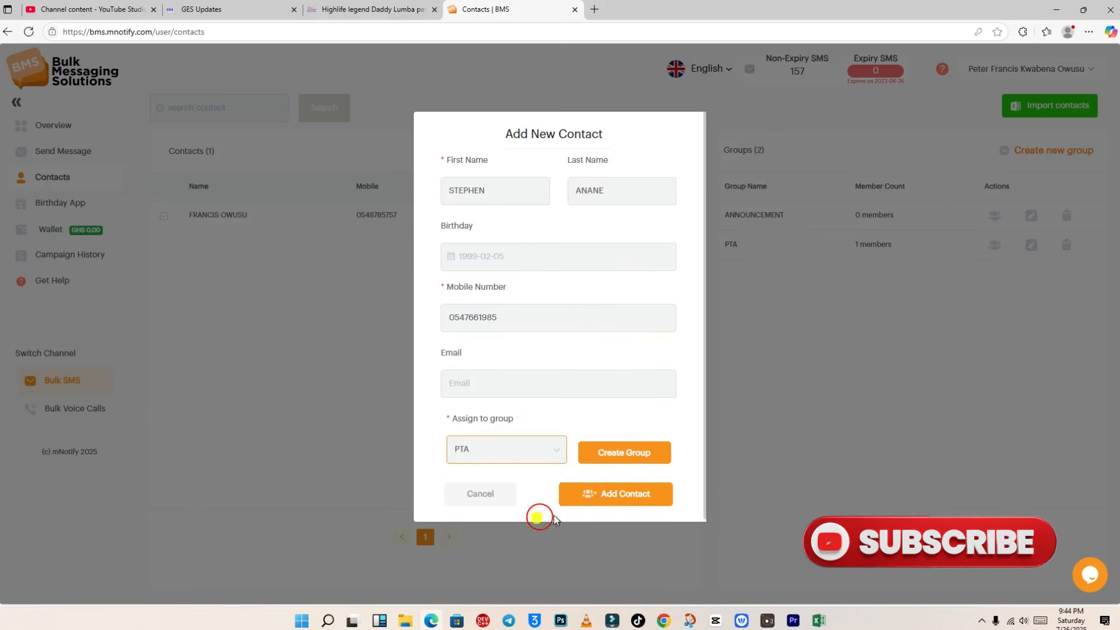
left_click(614, 489)
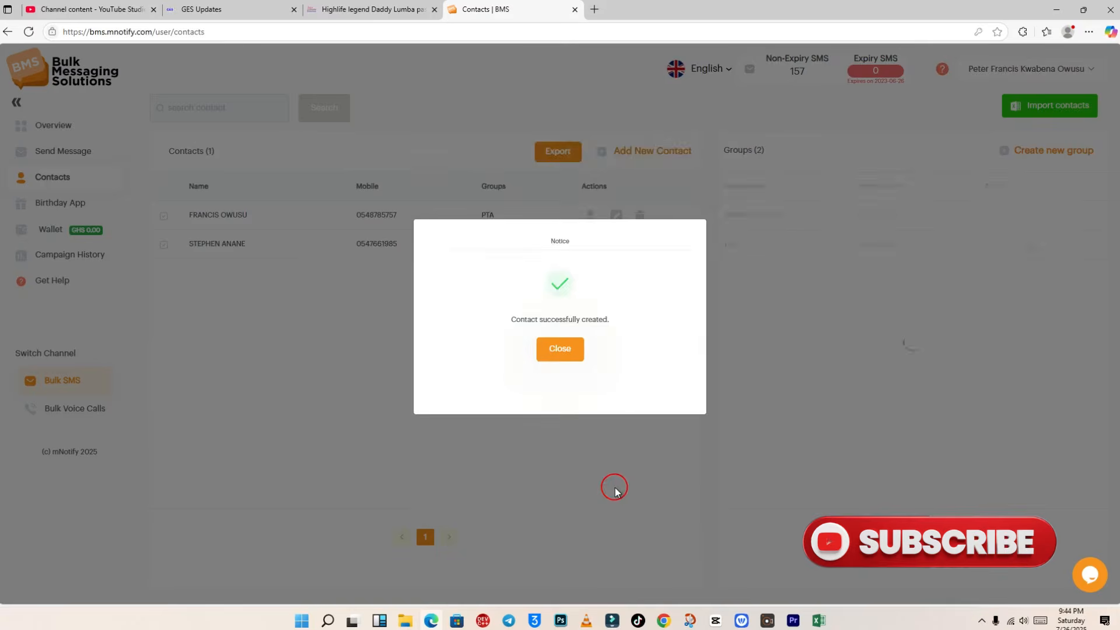
Step: In a fresh Add New Contact form, enter the third contact's first name, last name and mobile number
left_click(569, 350)
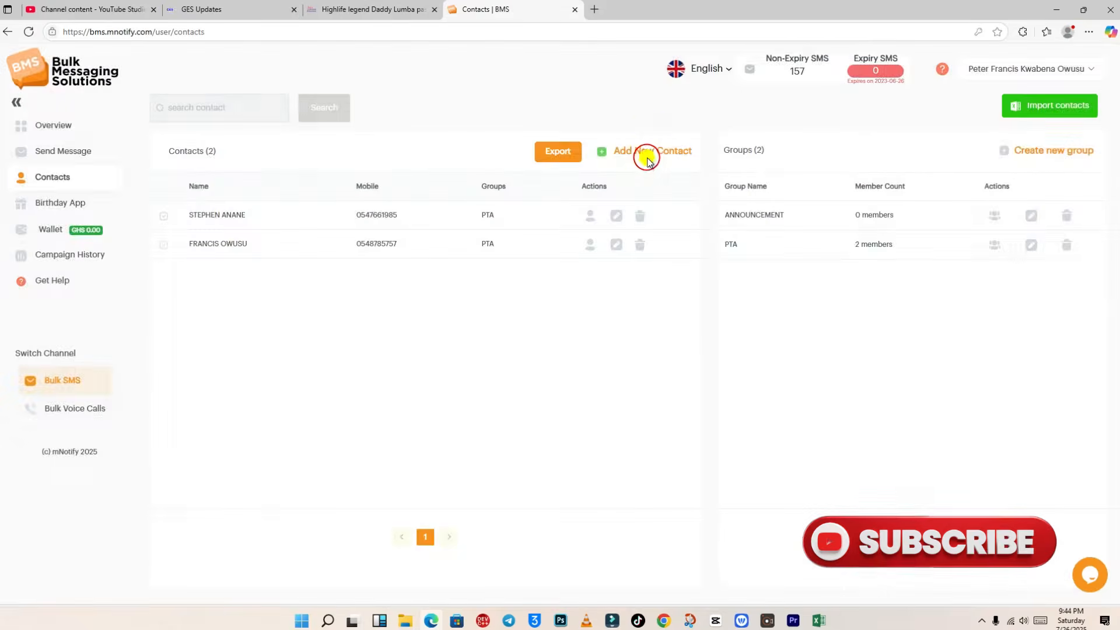
left_click(645, 153)
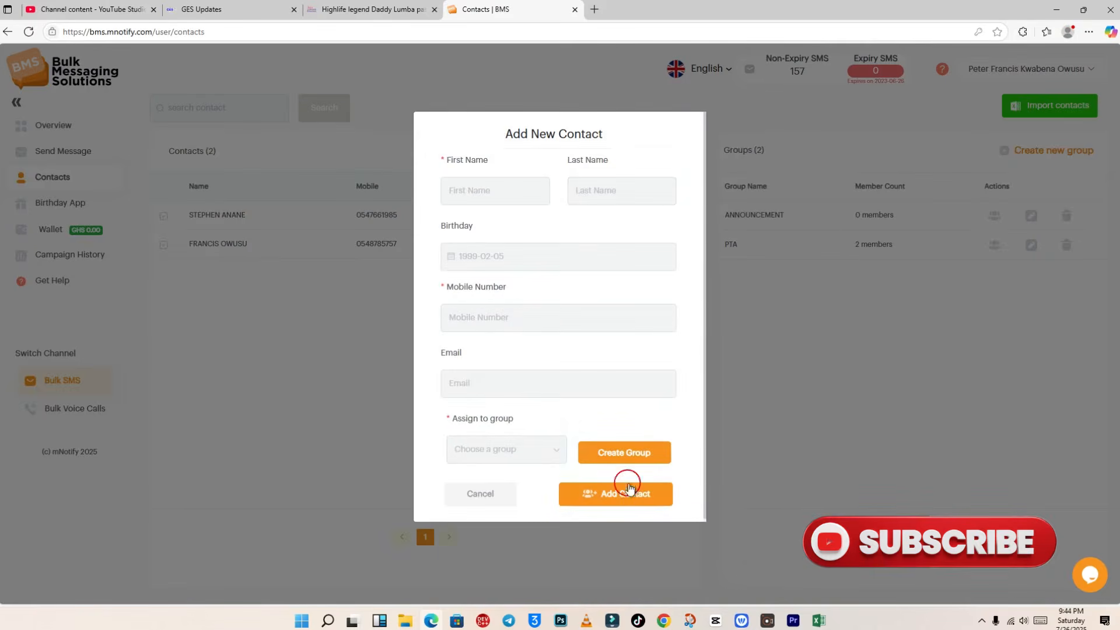
left_click(497, 194)
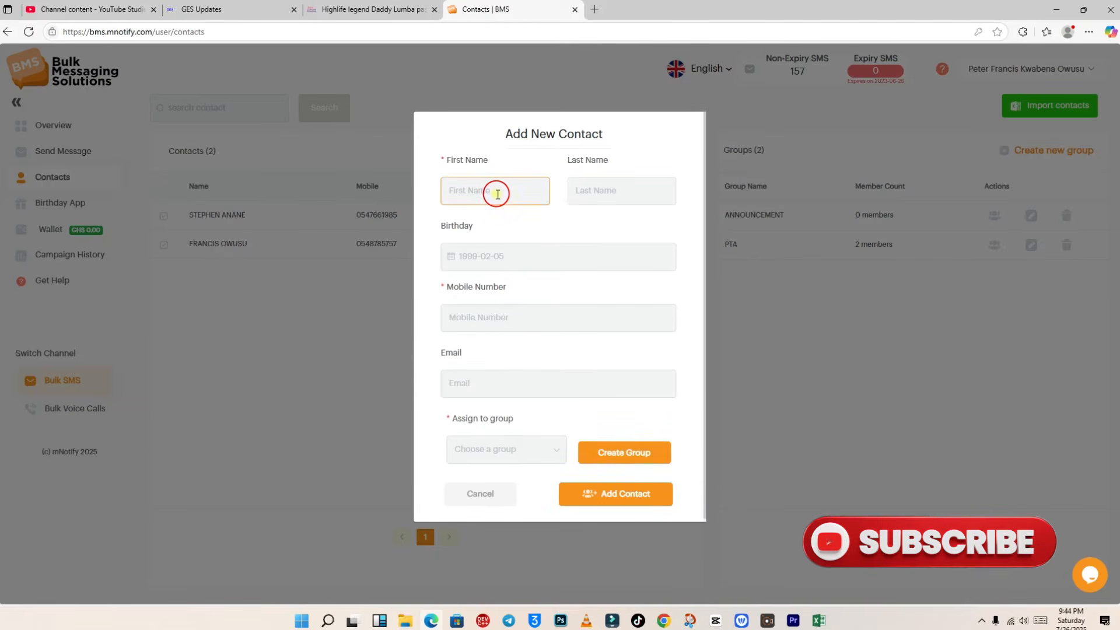
key("Tab")
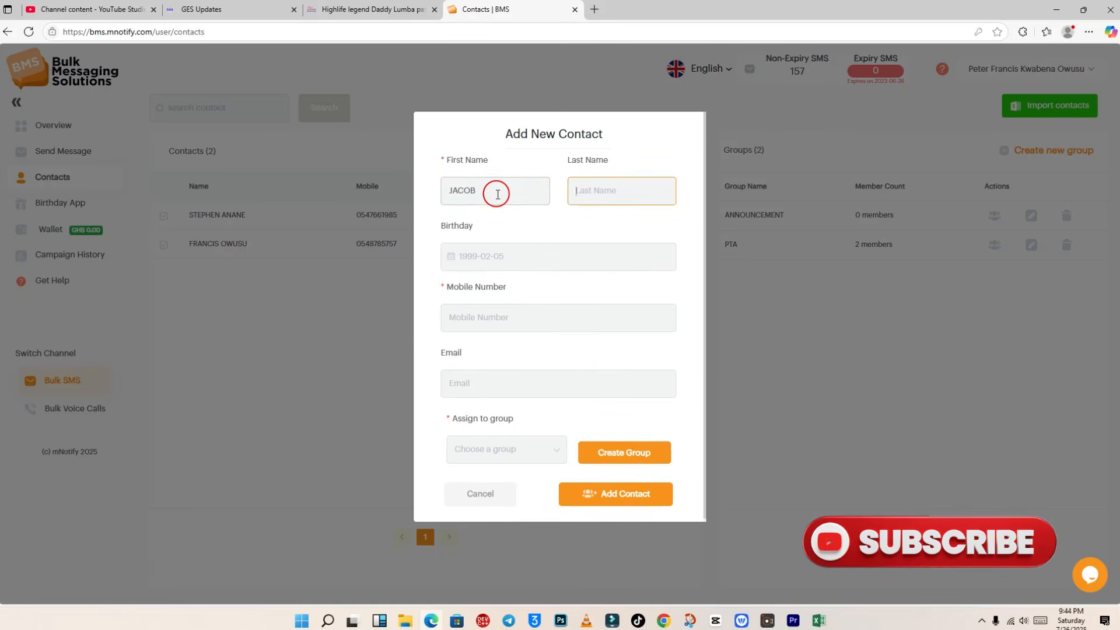
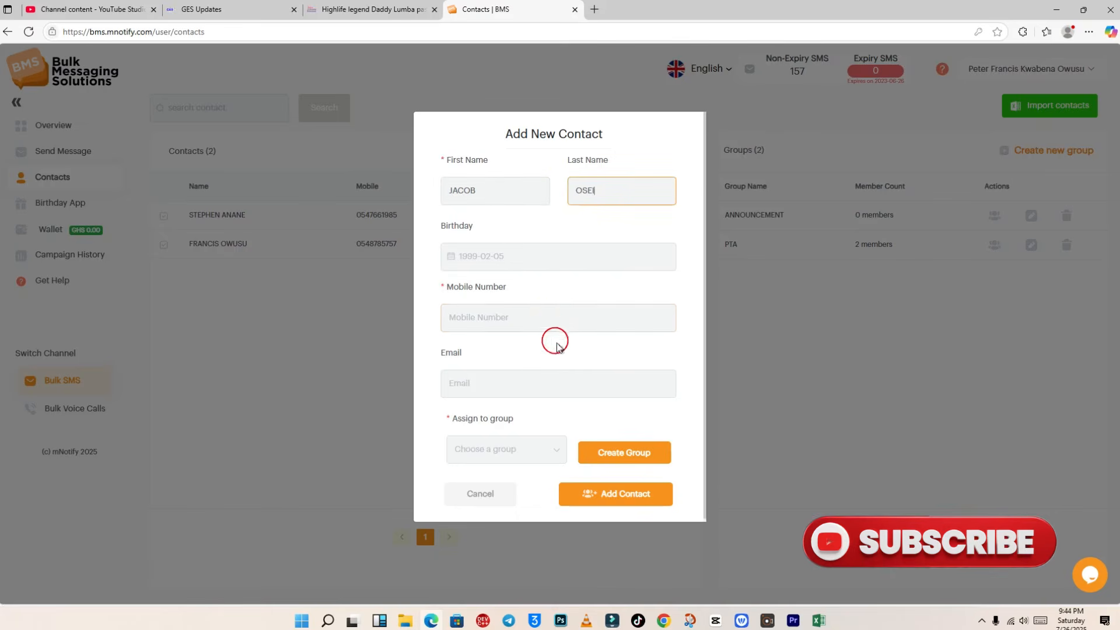
left_click(553, 318)
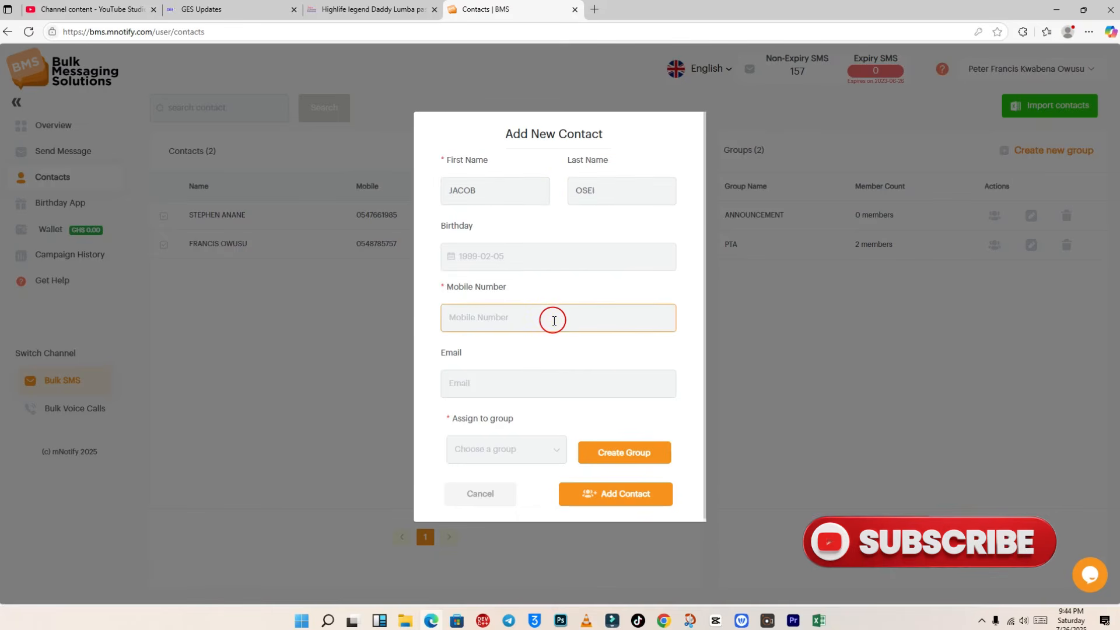
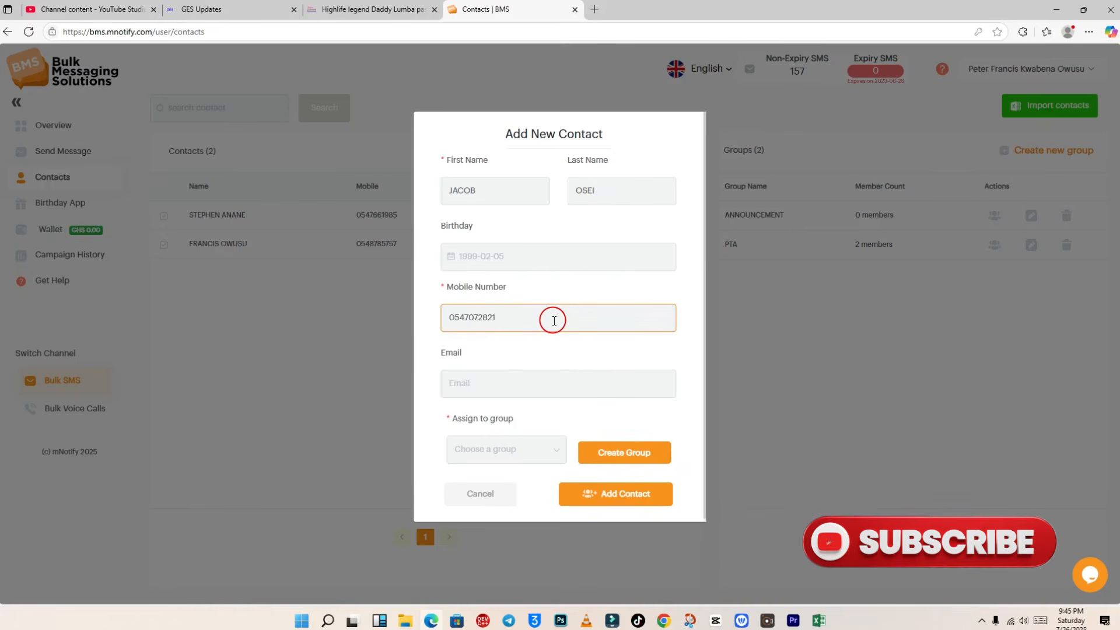
Step: Assign the third contact to the PTA group and save it
left_click(507, 451)
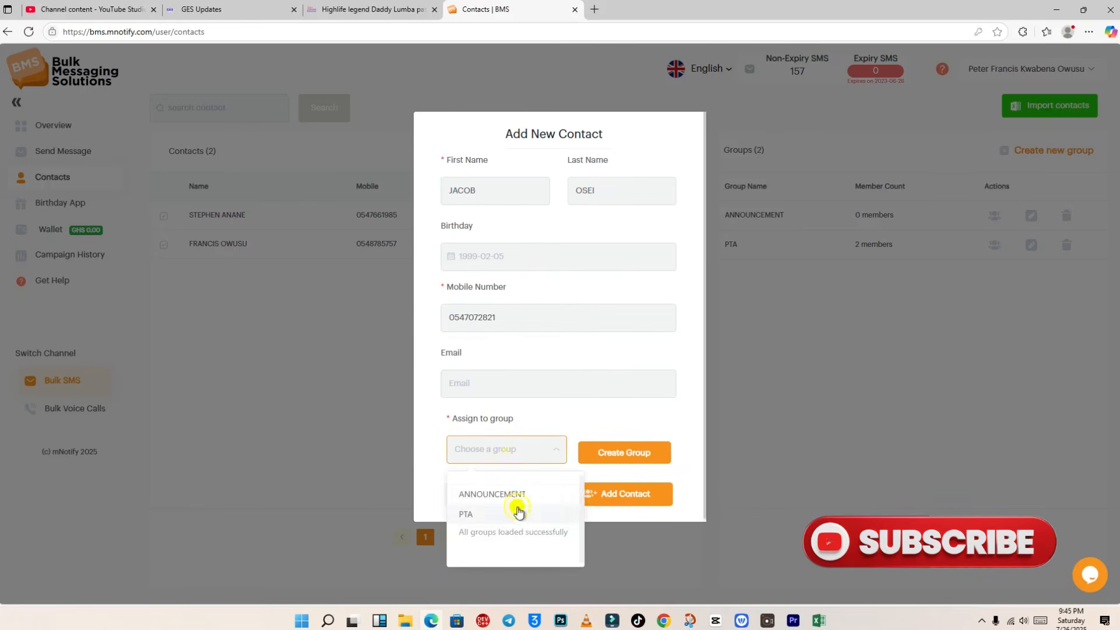
left_click(518, 513)
left_click(603, 493)
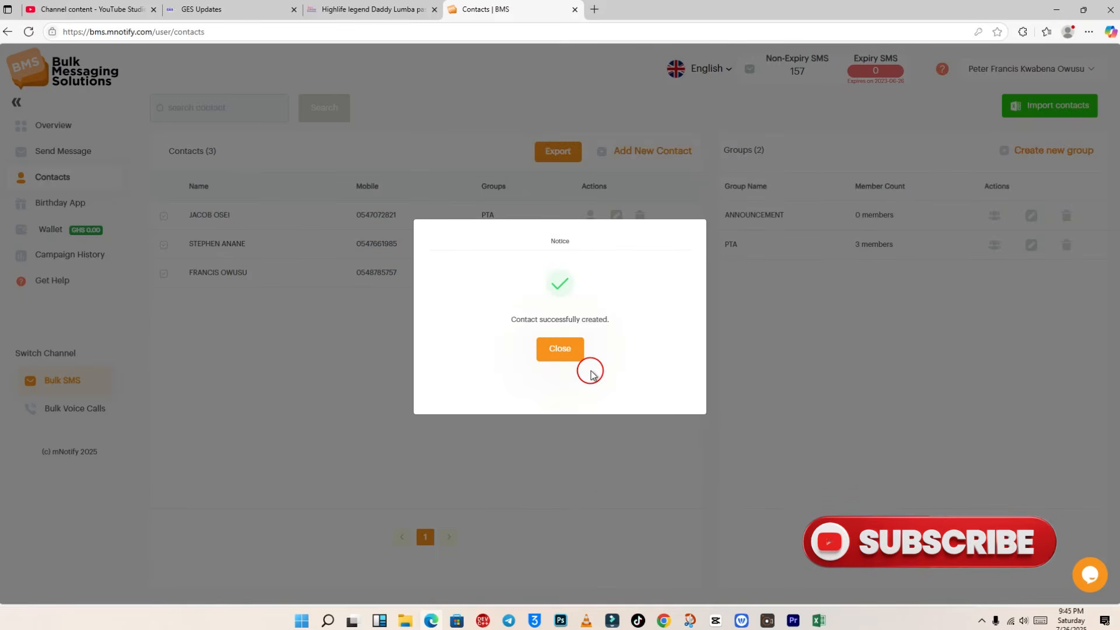
Step: In a new contact form, enter the fourth contact's first name, last name and mobile number
left_click(574, 348)
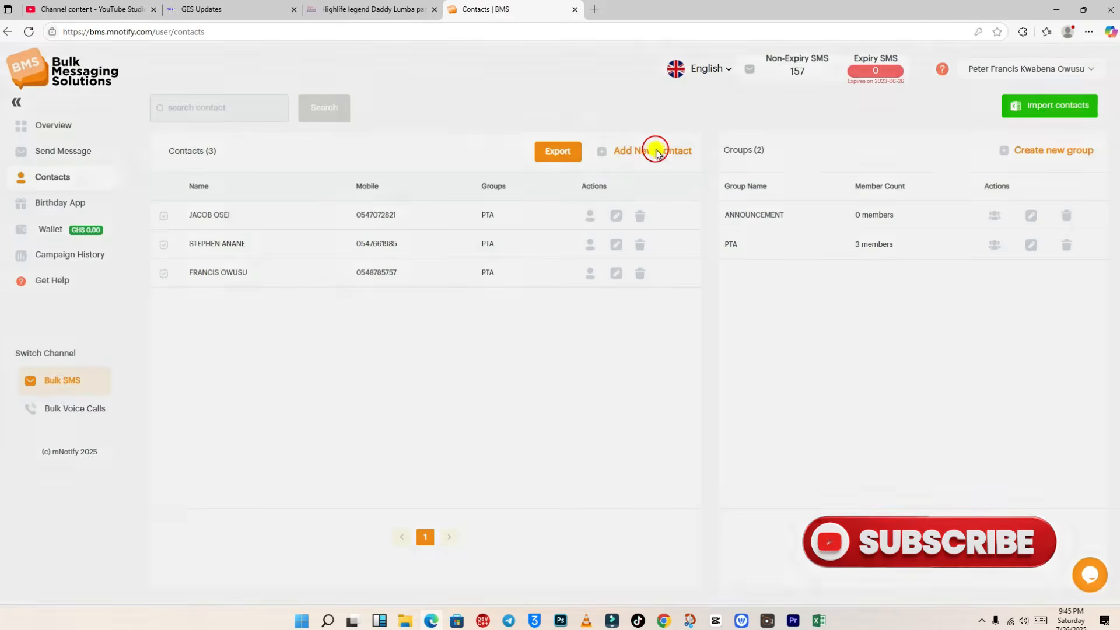
left_click(656, 153)
left_click(502, 190)
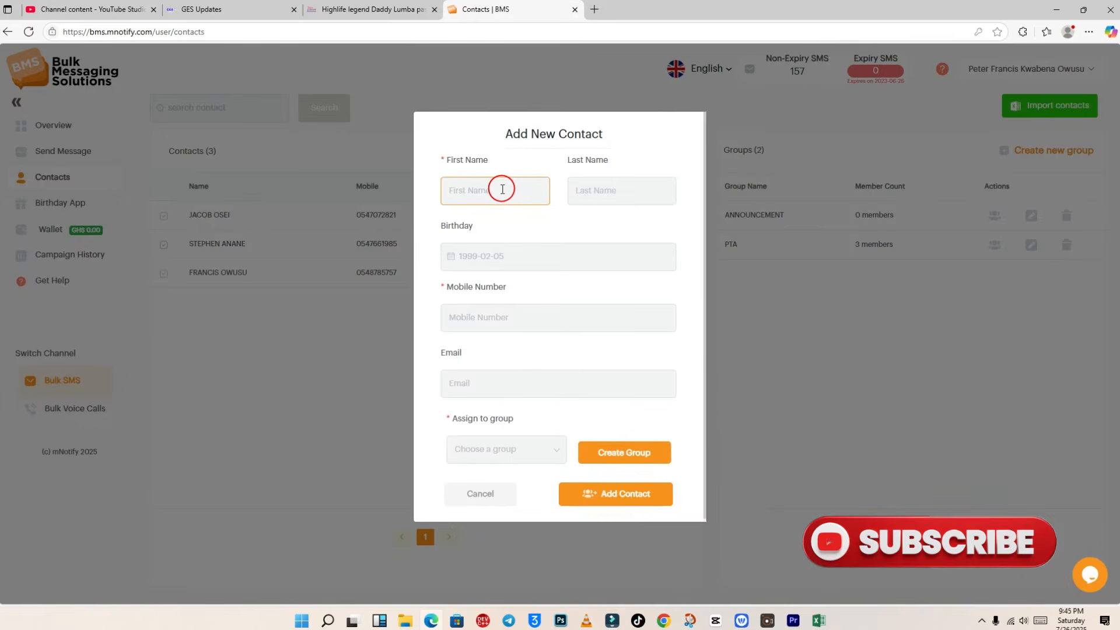
key("Tab")
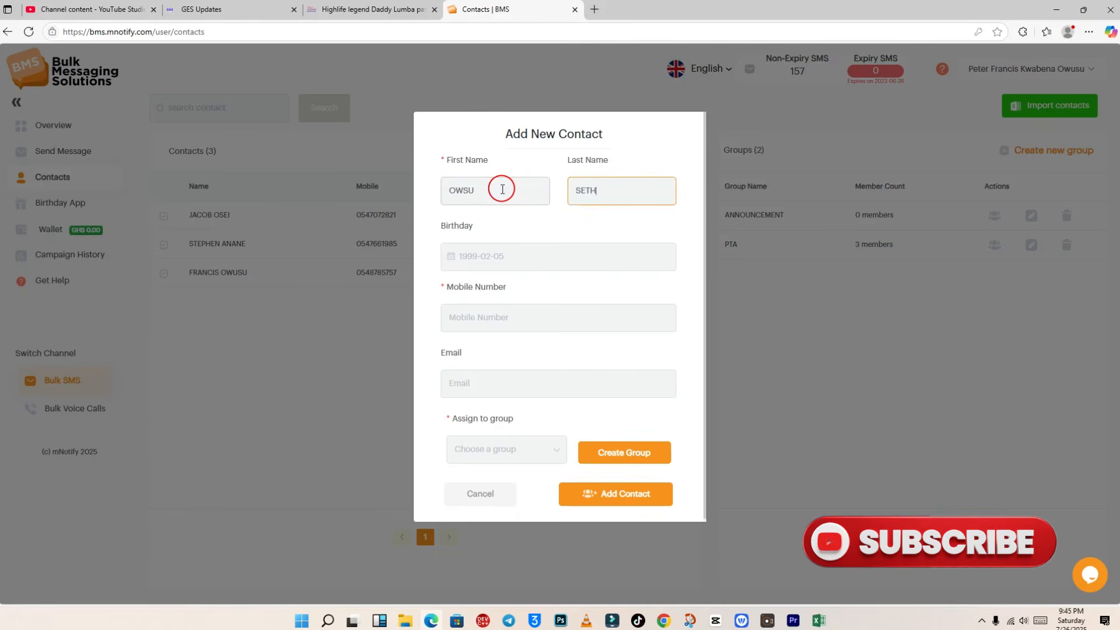
left_click(608, 308)
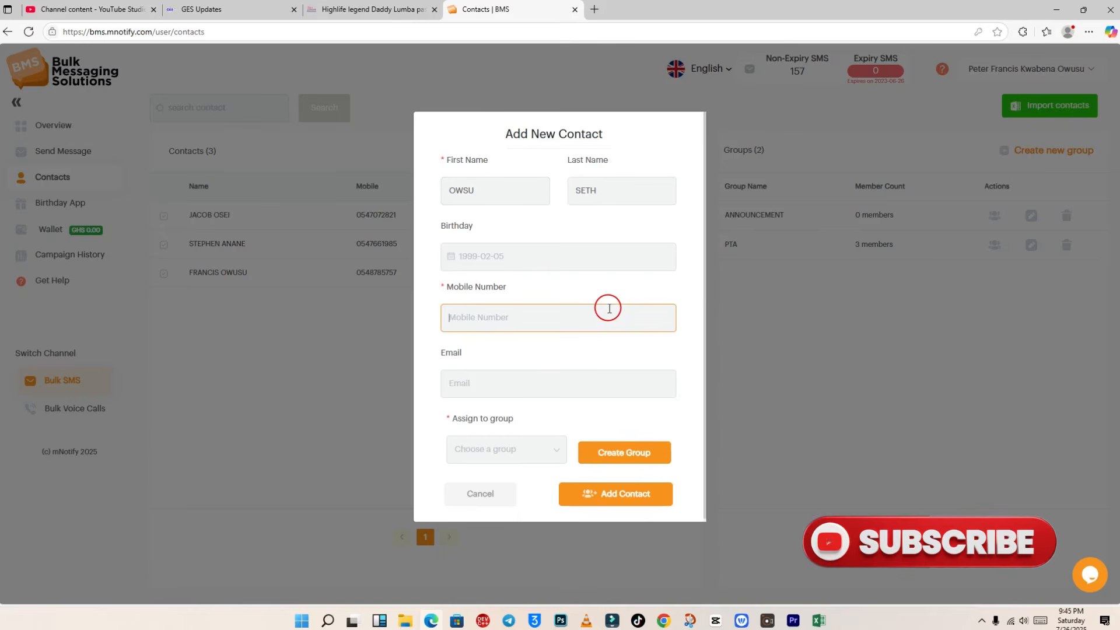
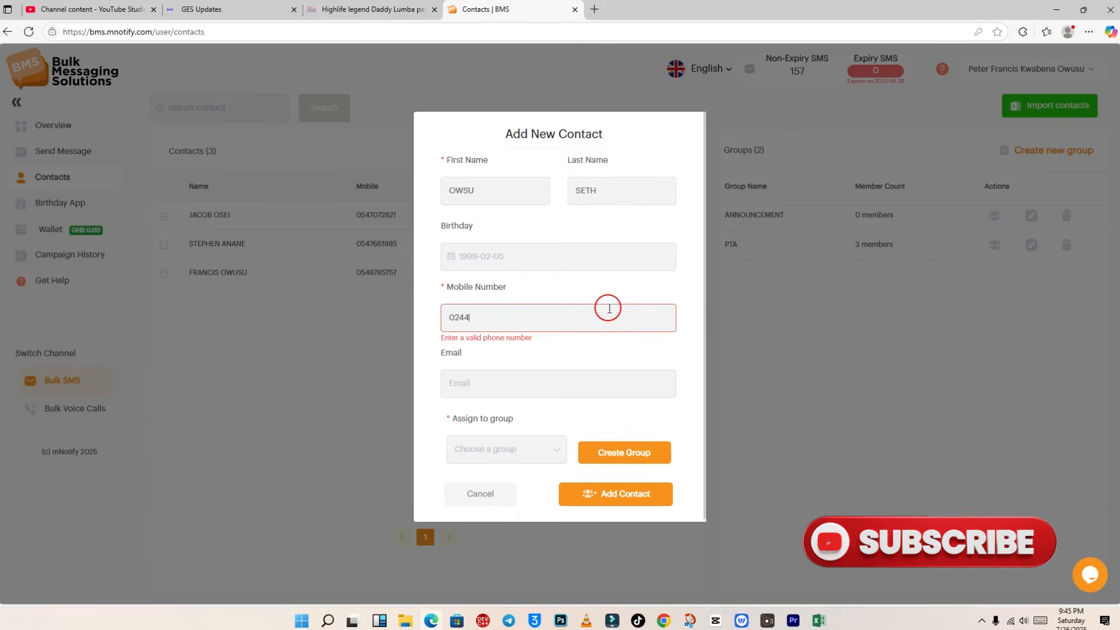
Step: Assign the fourth contact to PTA, save it and dismiss the success notice
left_click(519, 450)
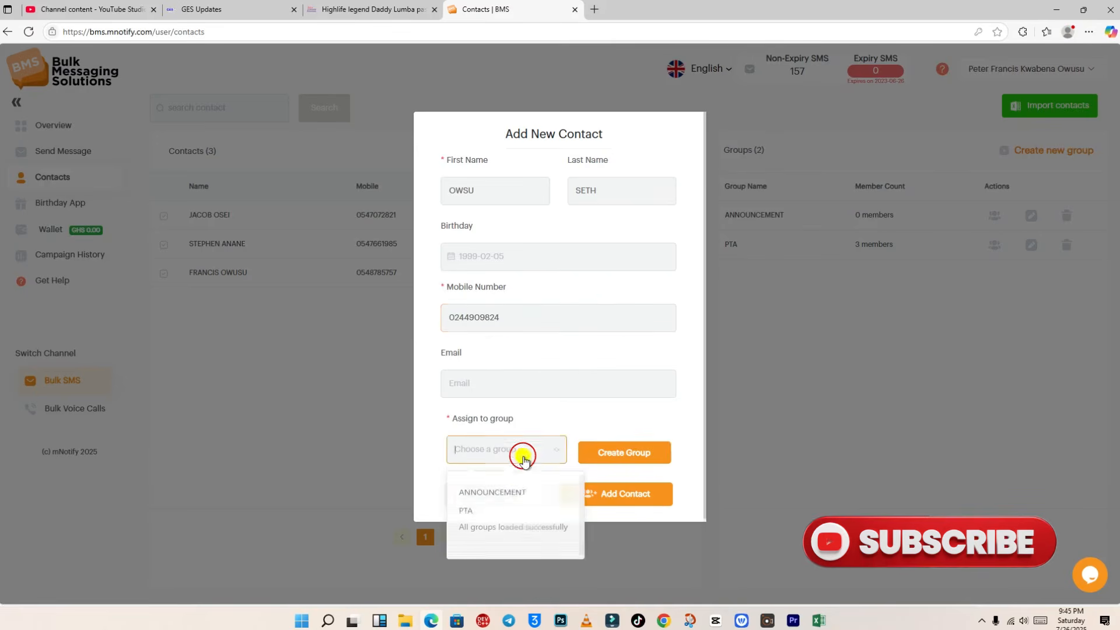
left_click(513, 516)
left_click(575, 500)
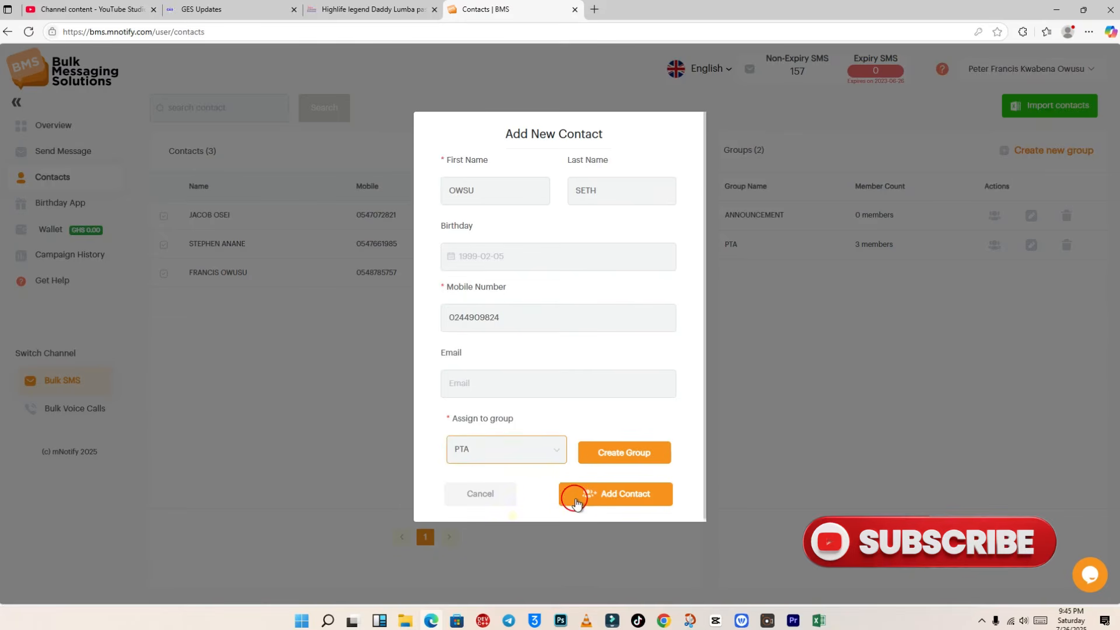
left_click(608, 494)
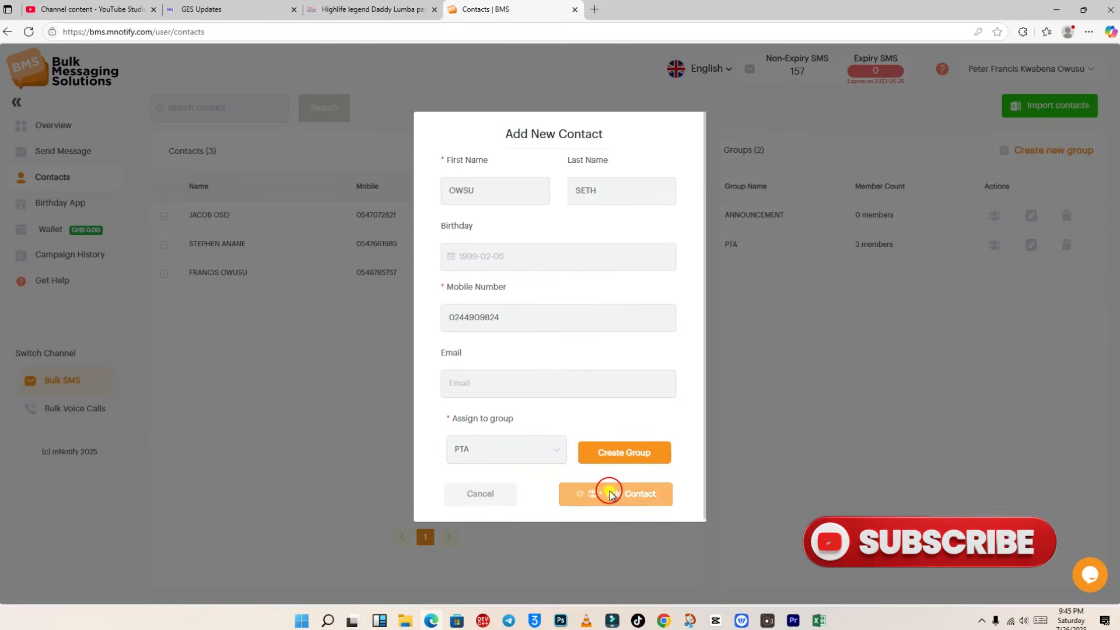
left_click(556, 349)
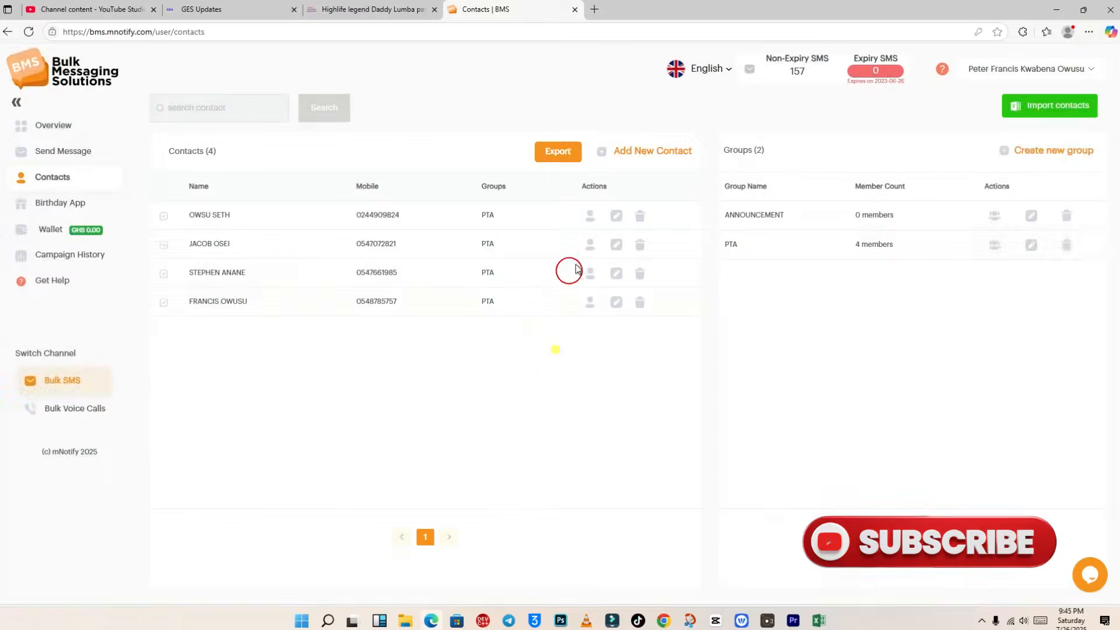
Step: Open another new contact form and enter the fifth contact's first name, last name and mobile number
left_click(638, 152)
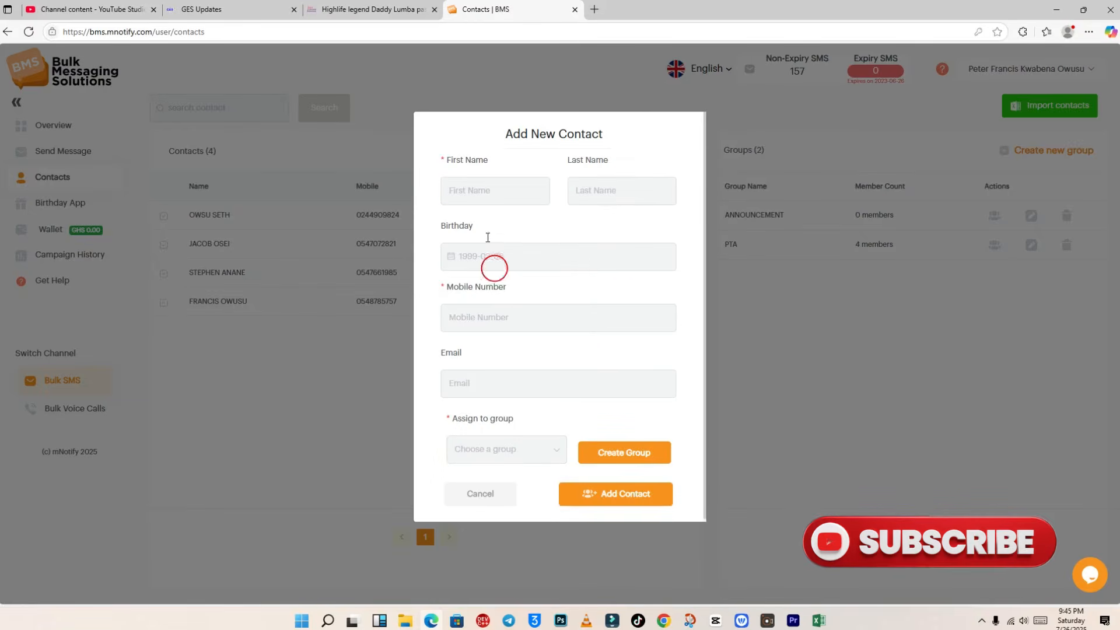
left_click(495, 182)
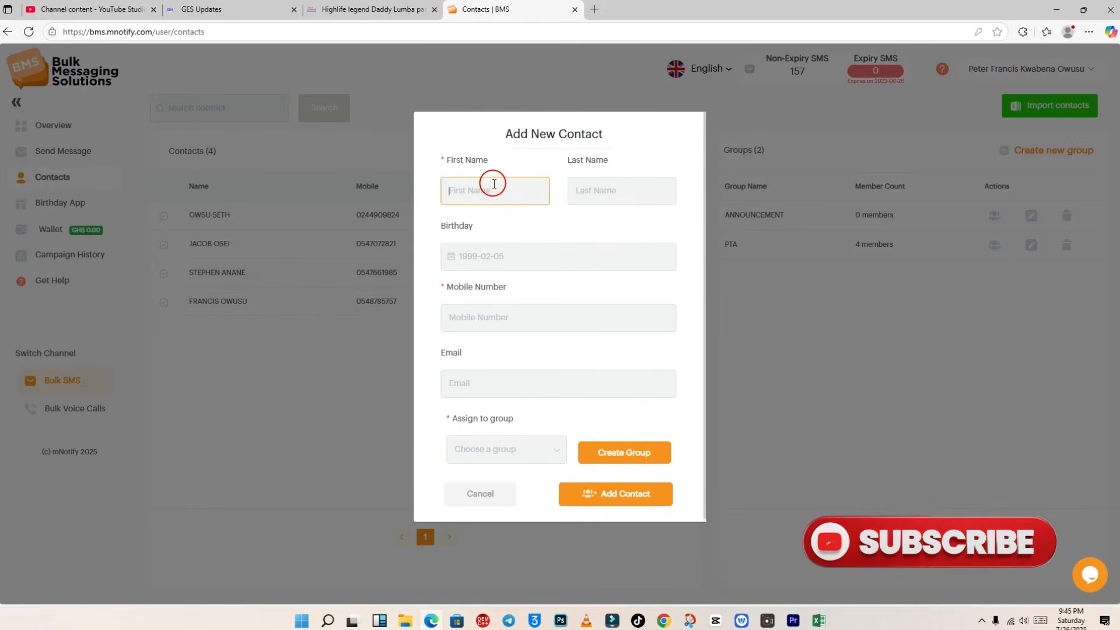
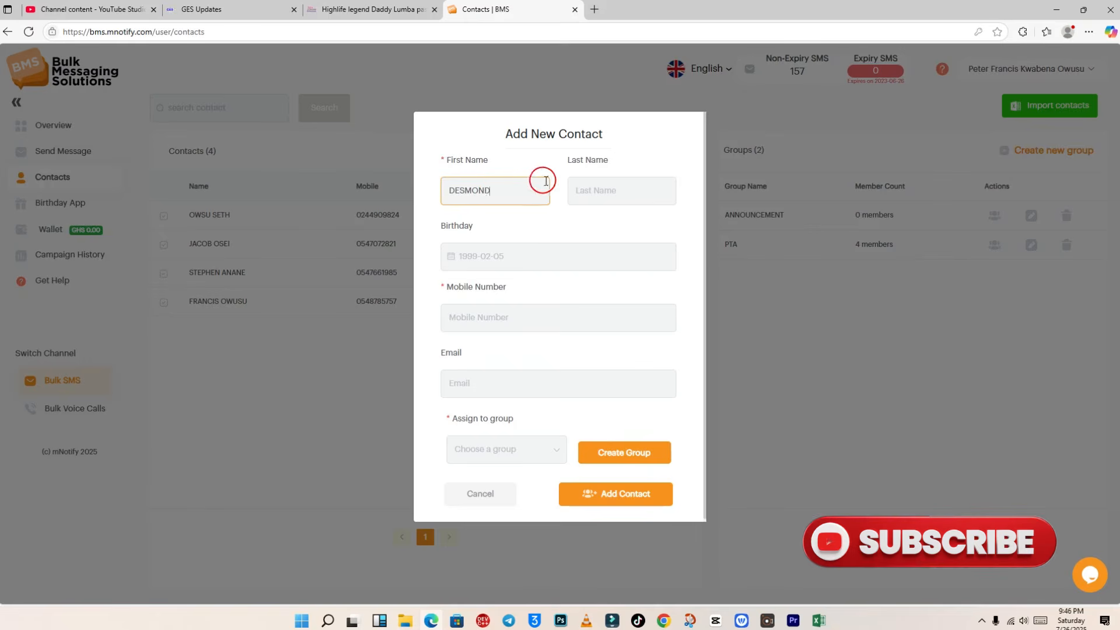
left_click(612, 197)
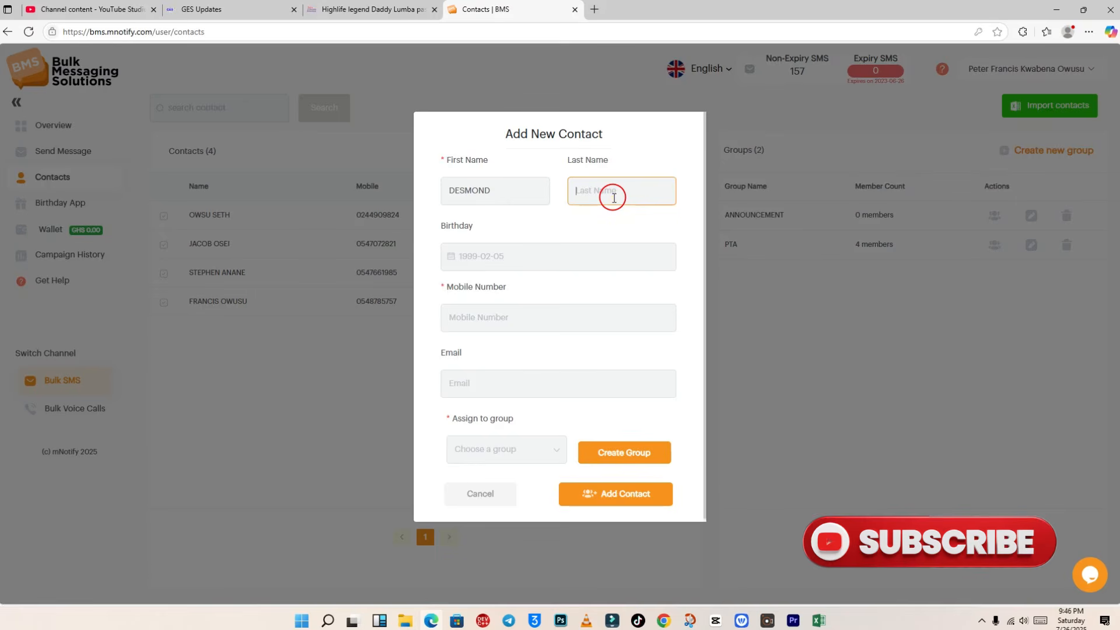
left_click(533, 321)
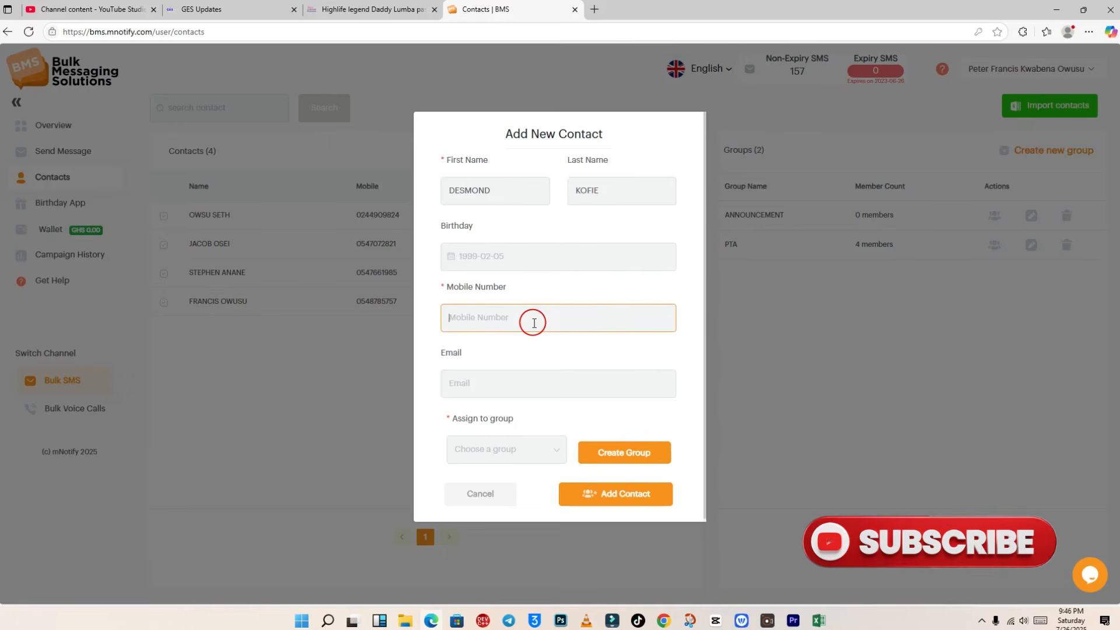
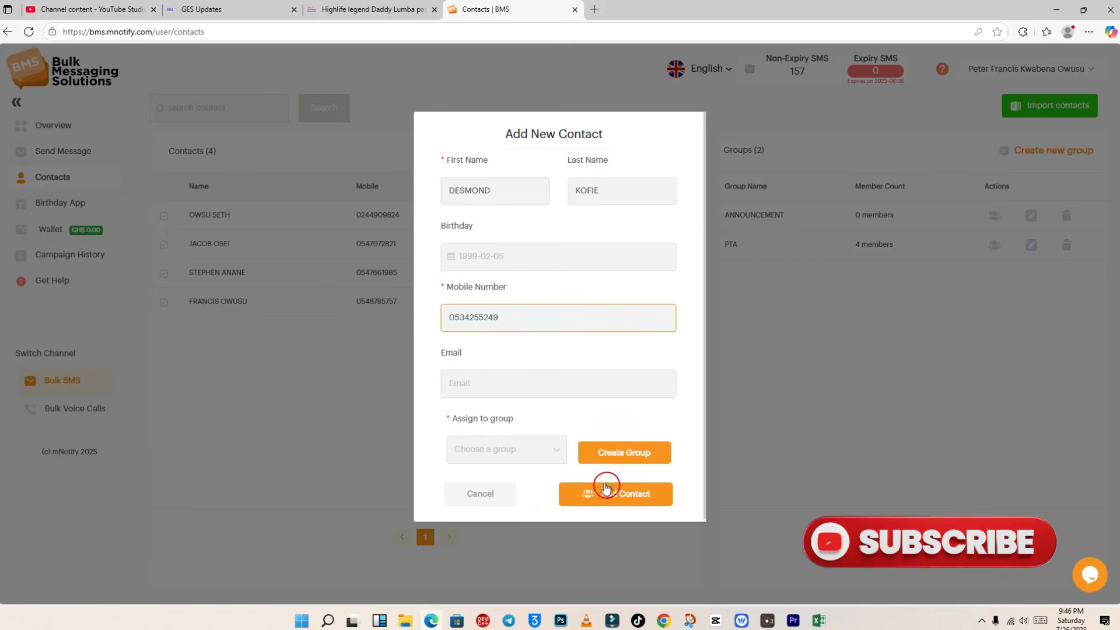
Step: Put the fifth contact in the PTA group, save it and close the notice
left_click(532, 452)
left_click(516, 509)
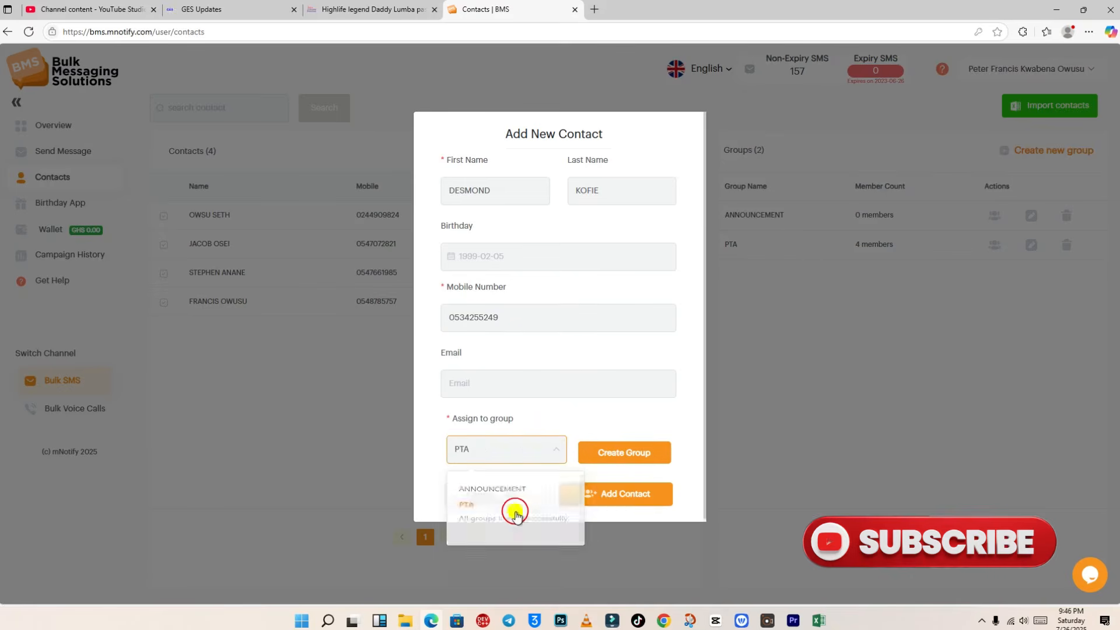
left_click(635, 493)
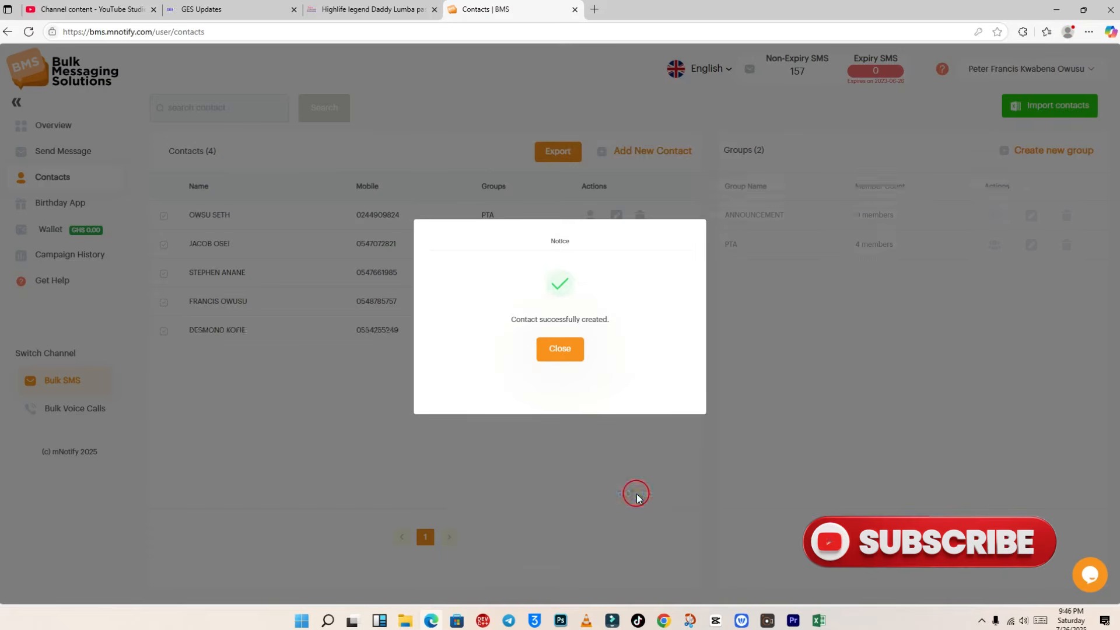
left_click(553, 350)
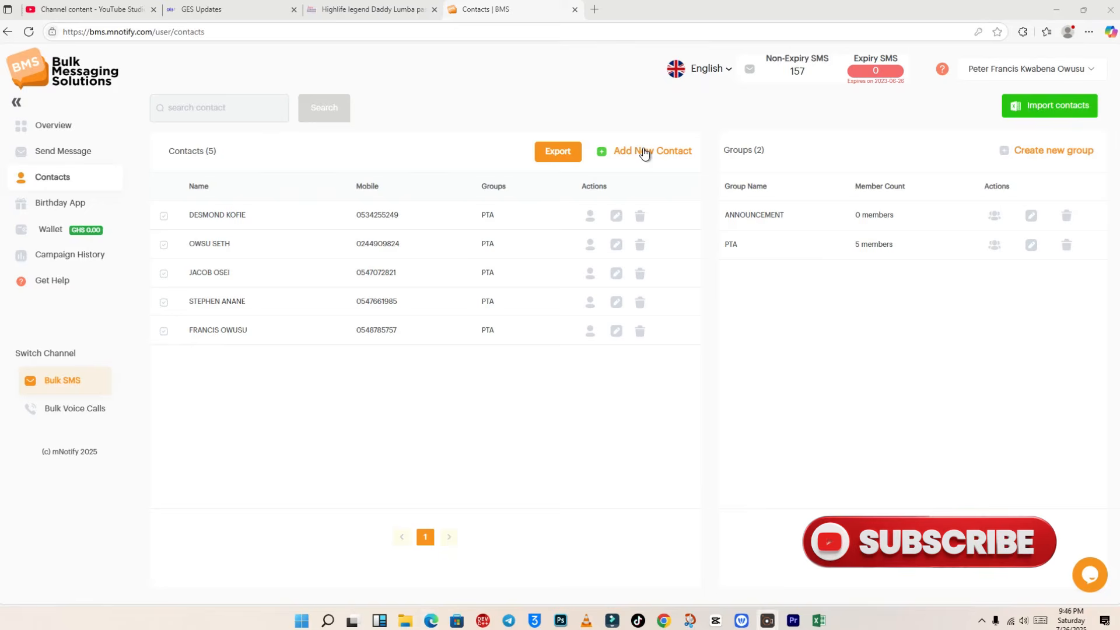
Step: Start a sixth contact and enter its first name, last name and mobile number
left_click(644, 152)
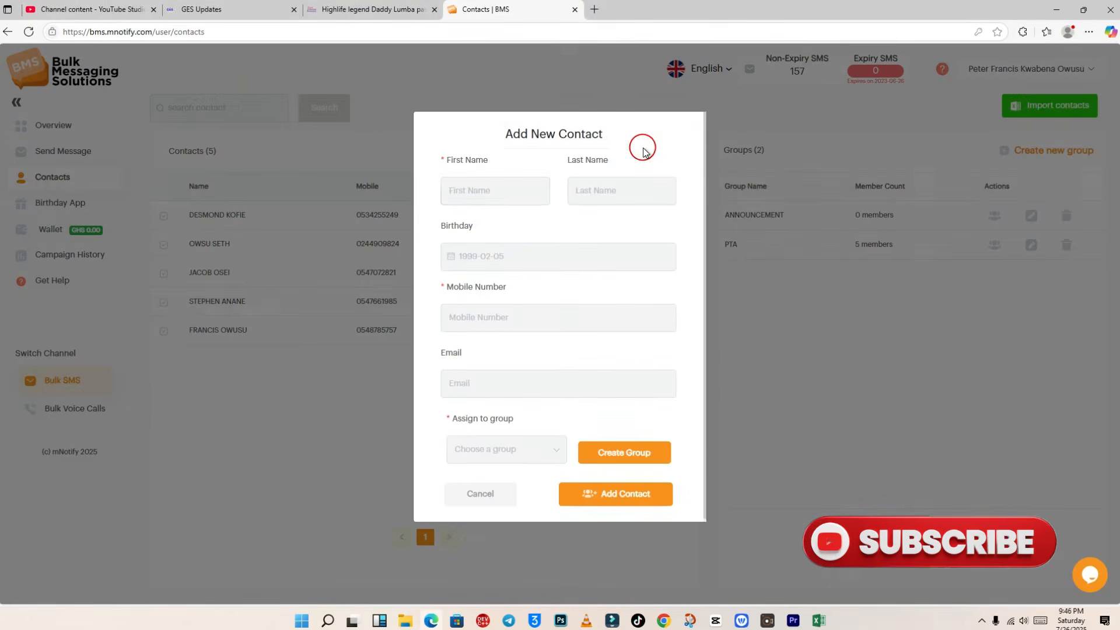
left_click(518, 184)
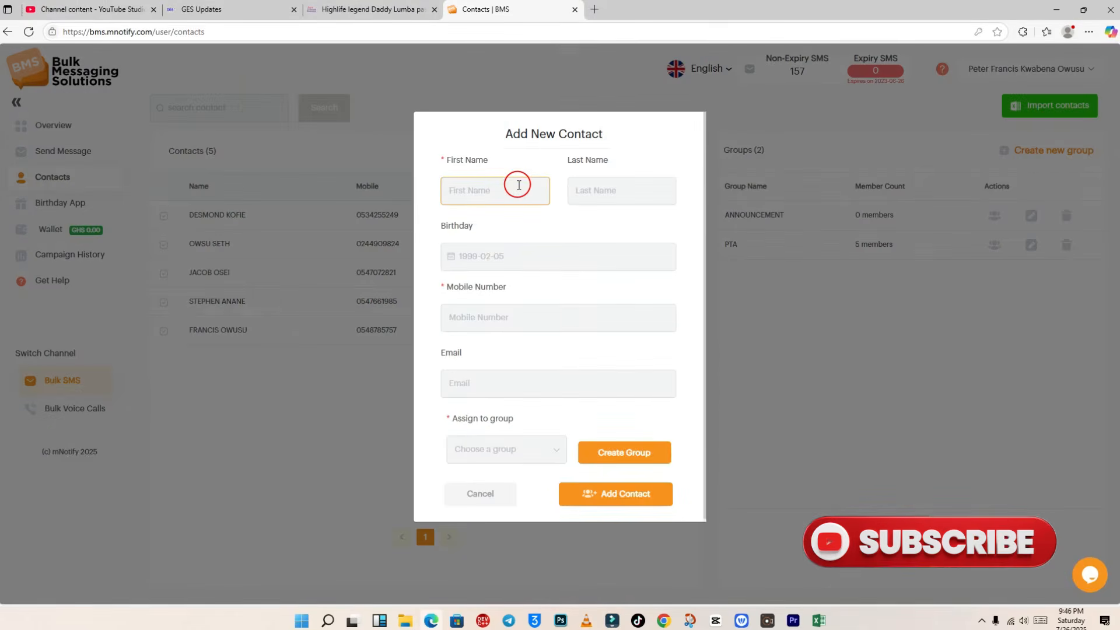
key("Tab")
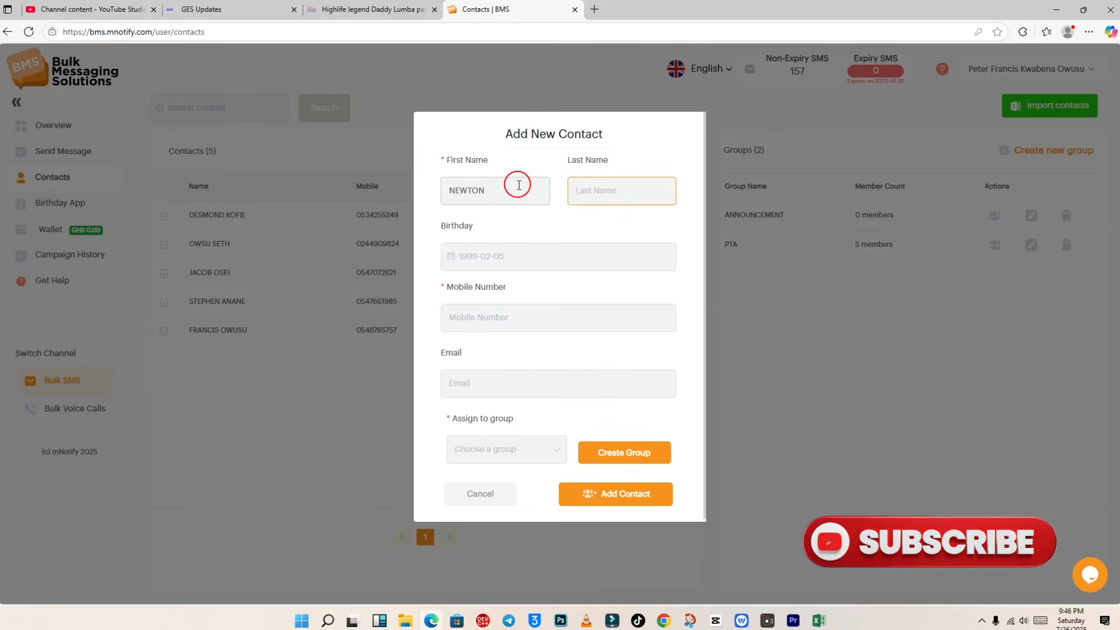
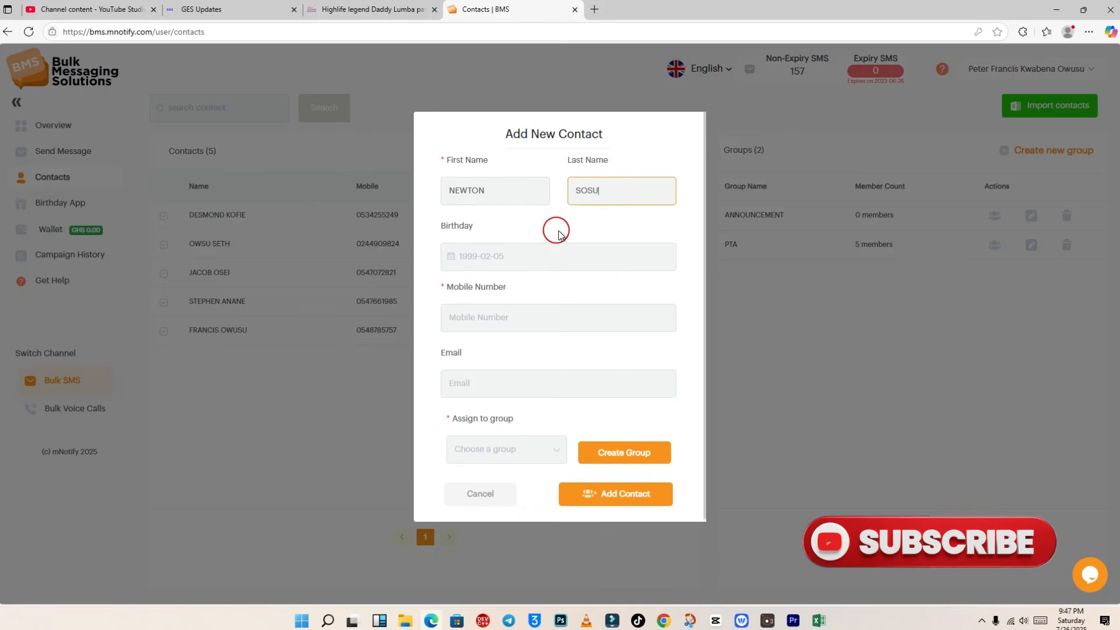
left_click(514, 313)
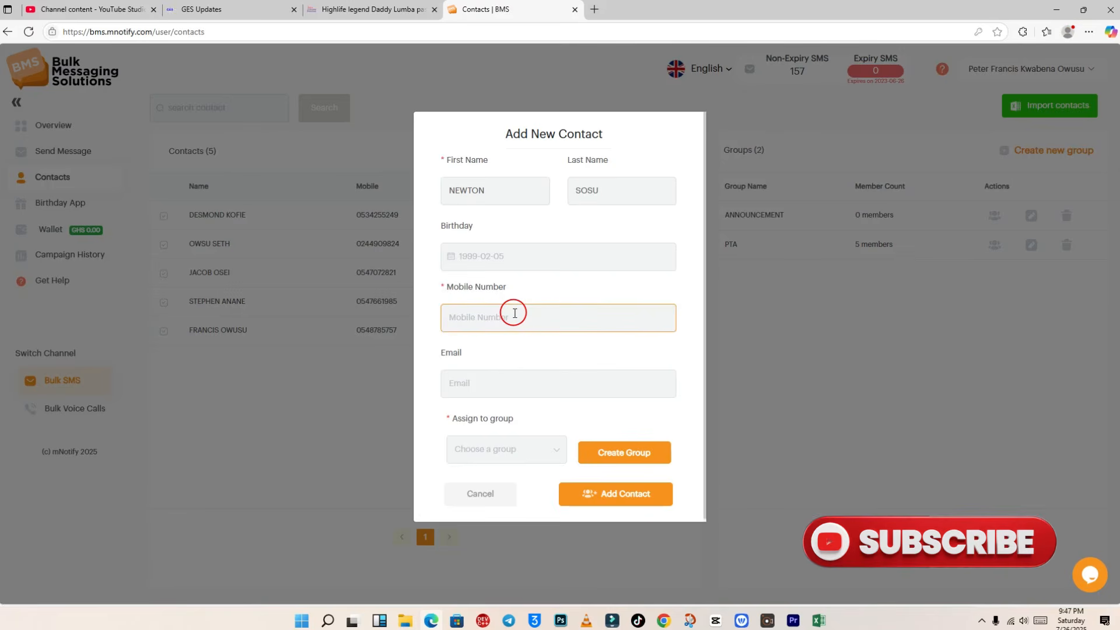
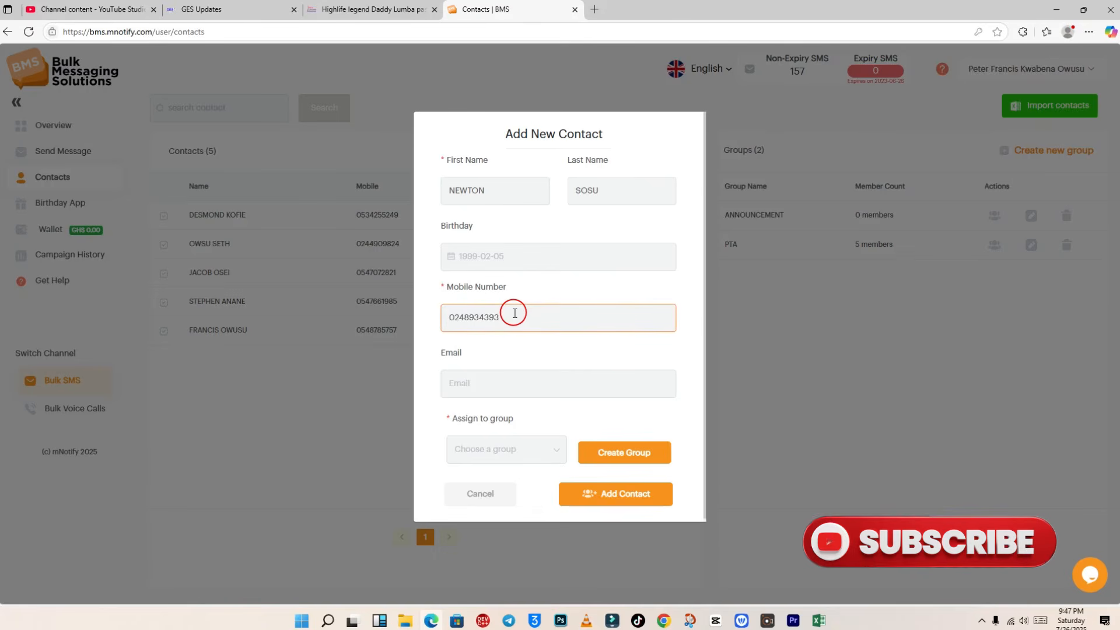
Step: Assign the sixth contact to the PTA group and save it
left_click(516, 448)
left_click(518, 512)
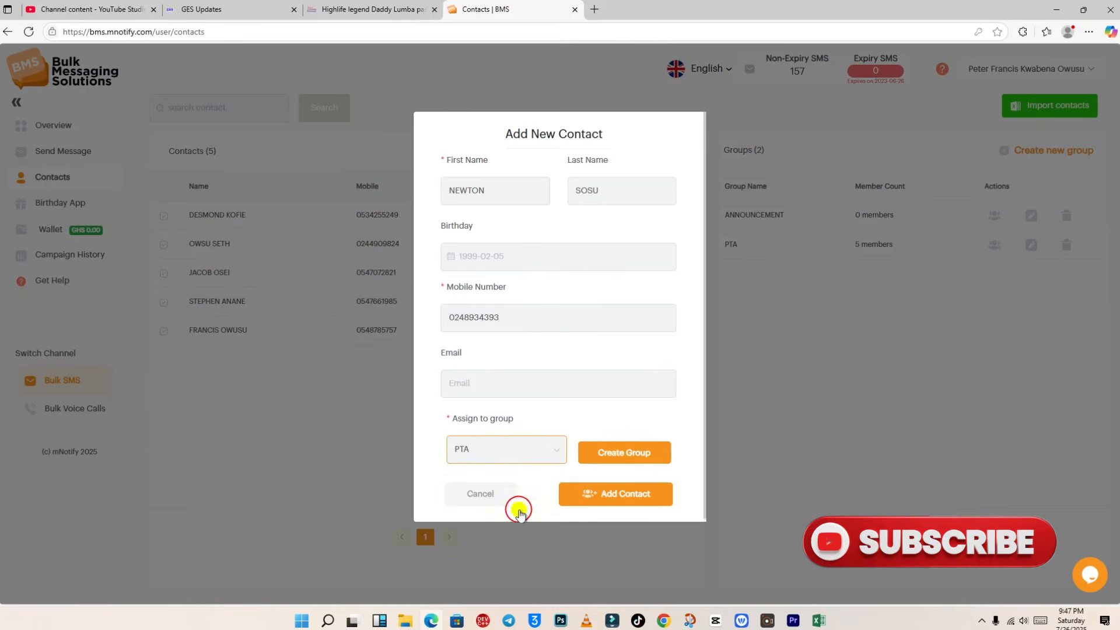
left_click(622, 496)
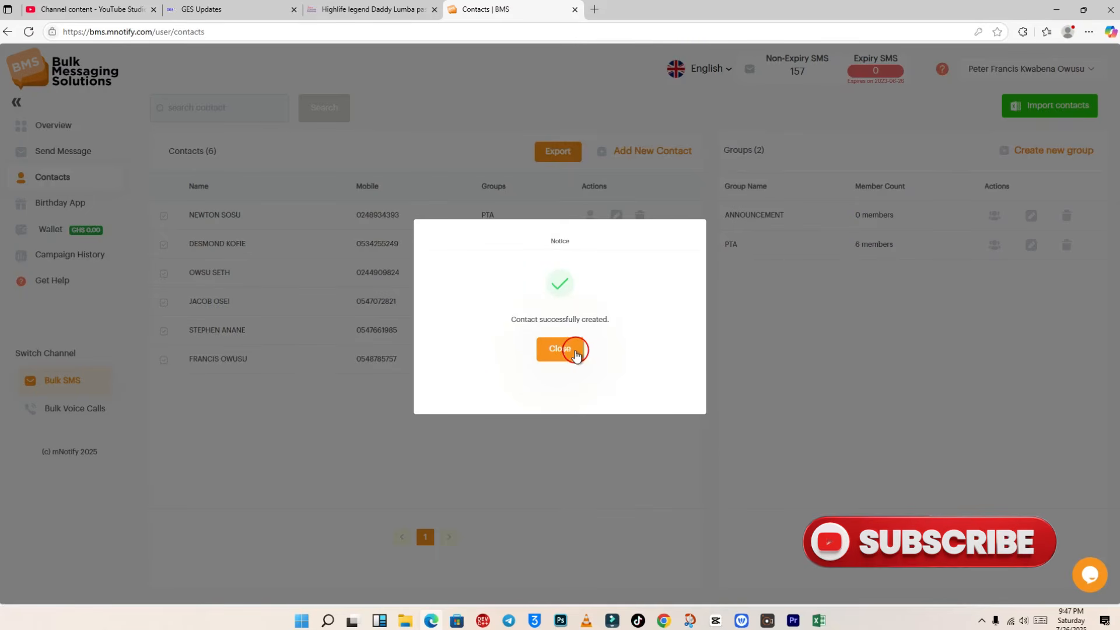
Step: Close the 'Contact successfully created' notice to show the six-contact list
left_click(577, 353)
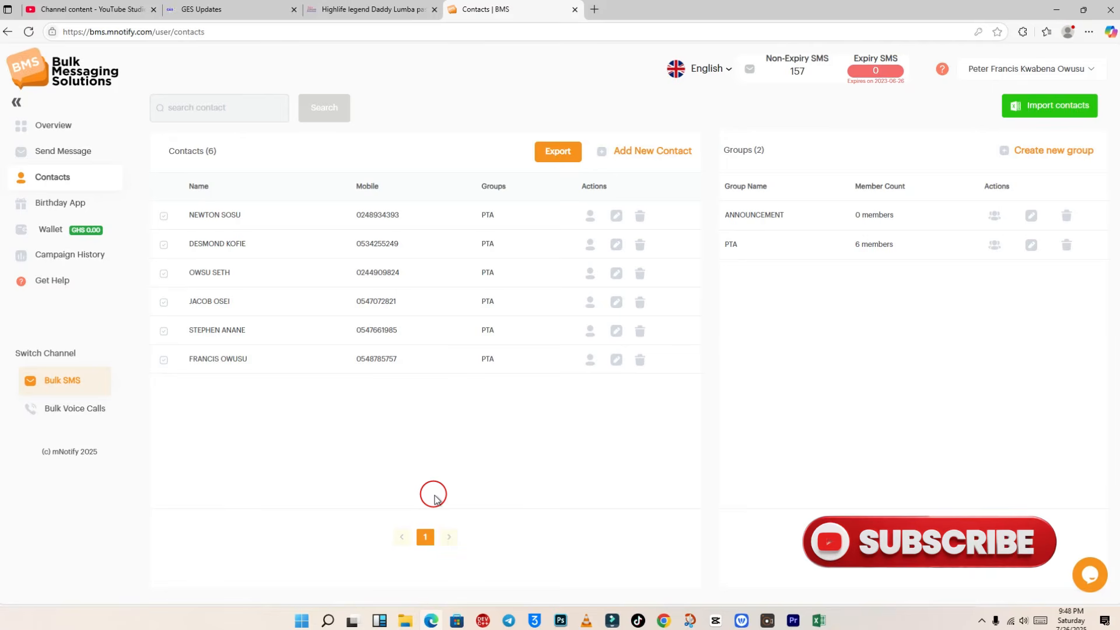
Step: Add a seventh contact with first name, last name and mobile number to PTA and save it
left_click(627, 150)
left_click(515, 191)
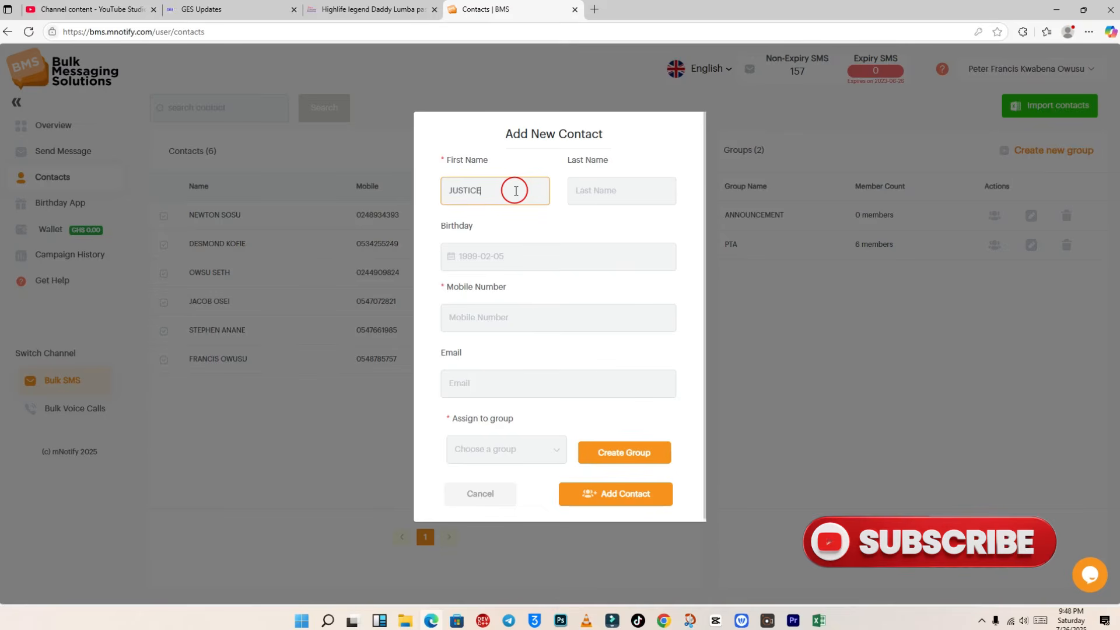
left_click(652, 188)
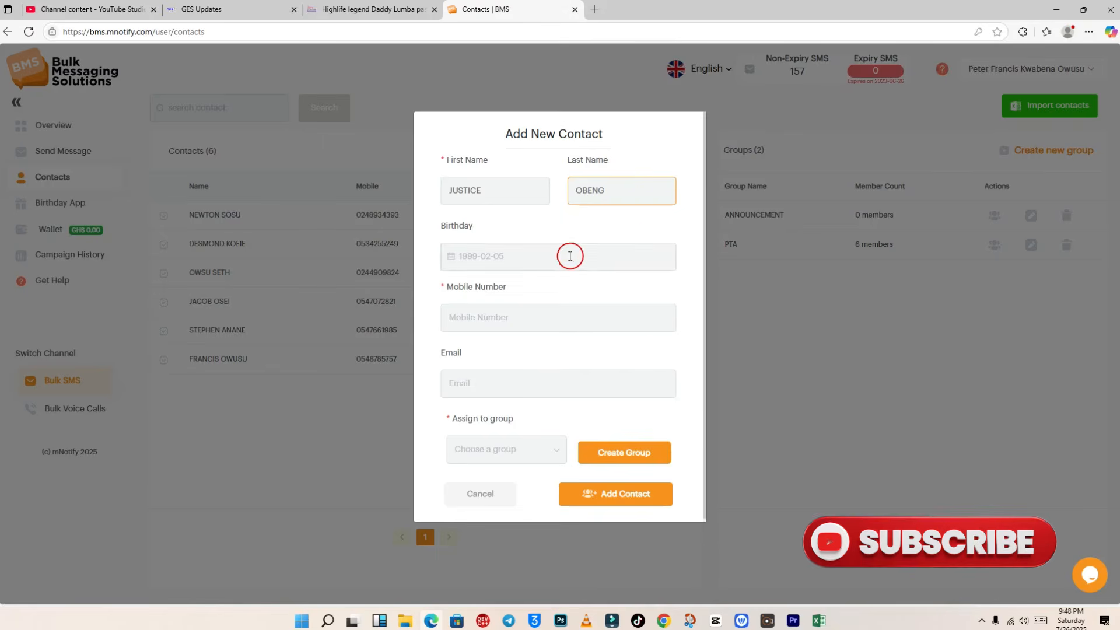
left_click(550, 319)
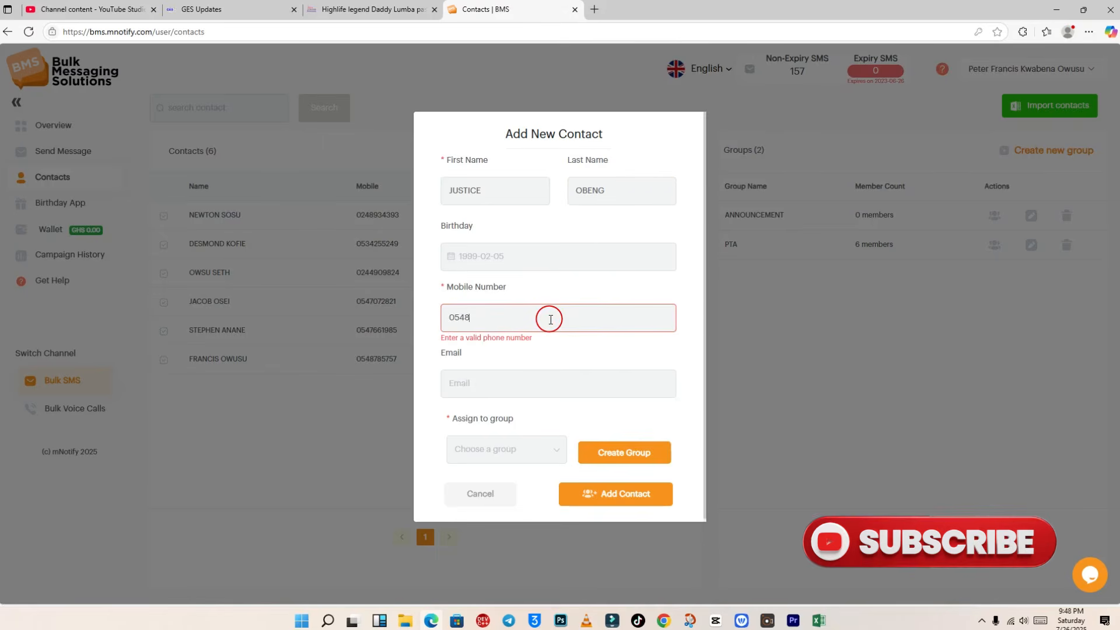
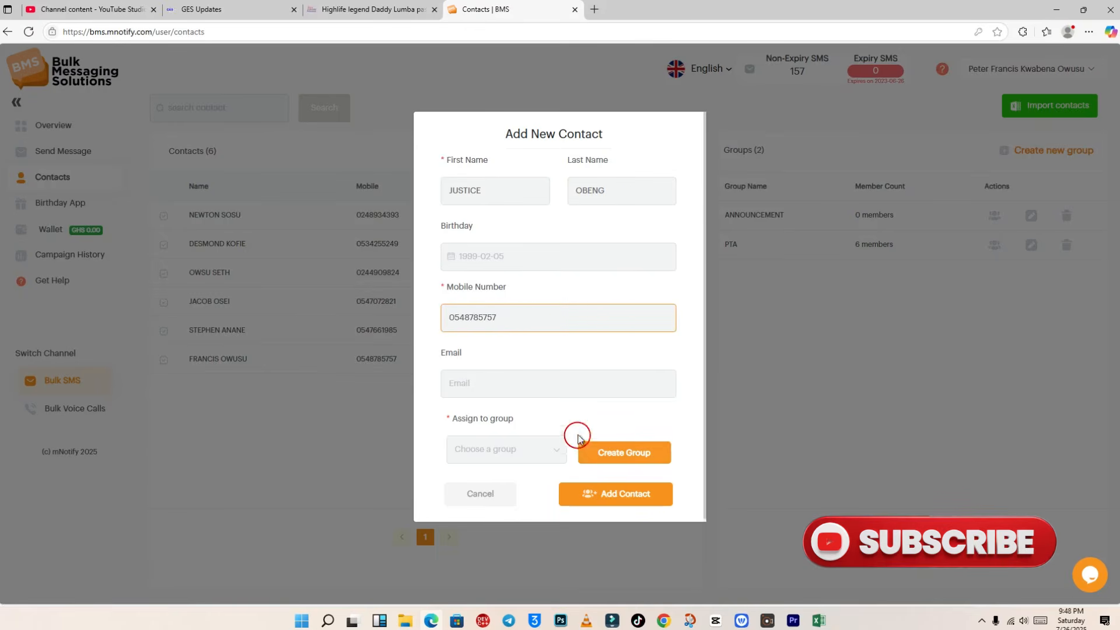
left_click(527, 449)
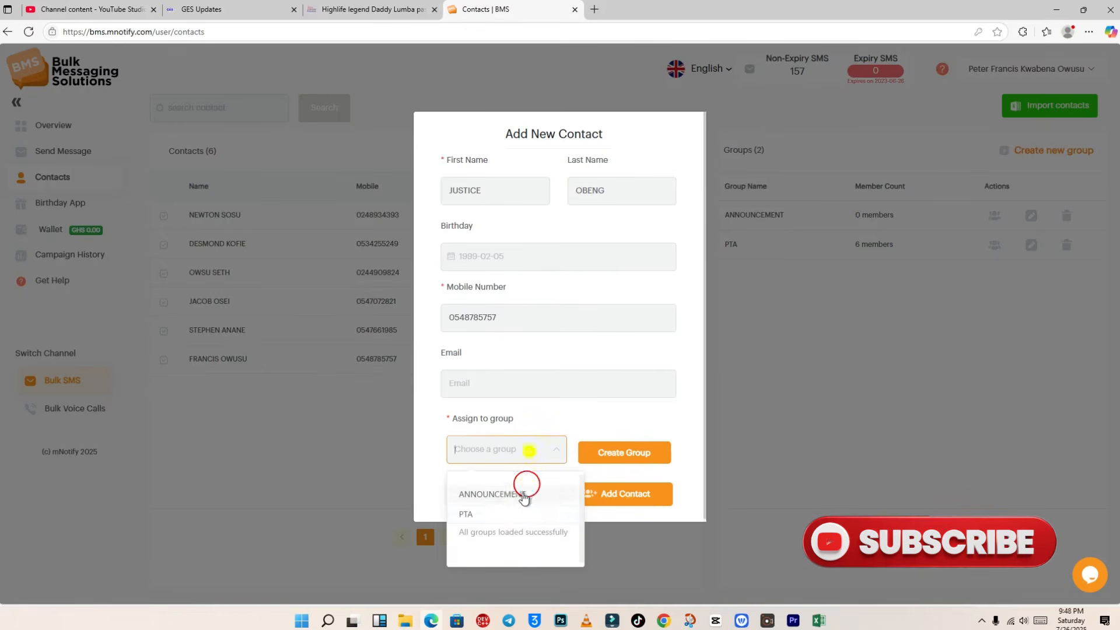
left_click(501, 516)
left_click(628, 505)
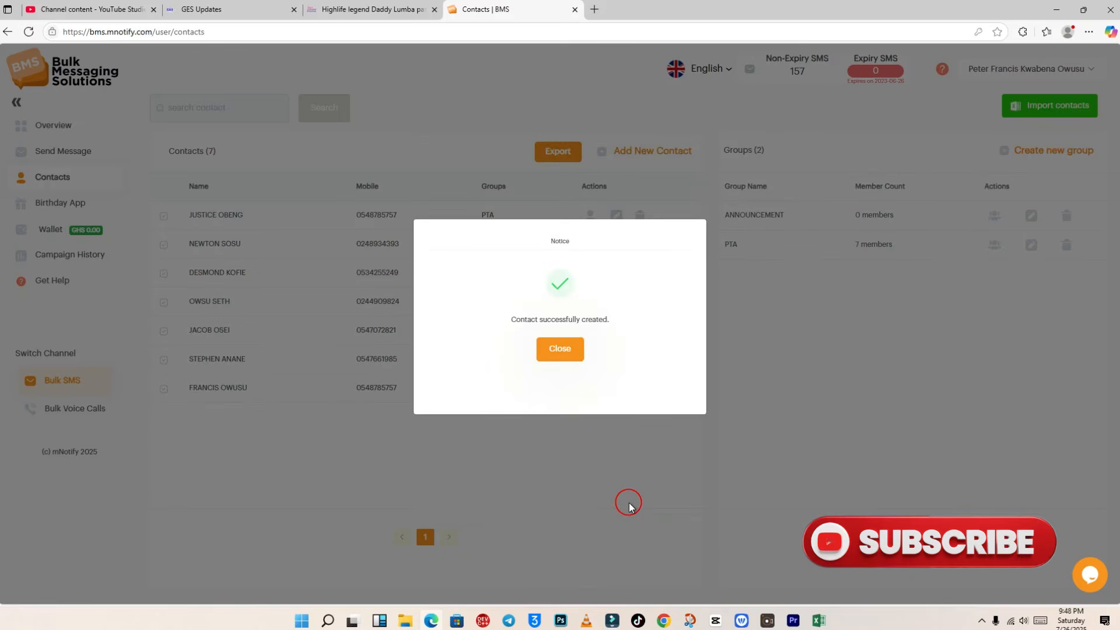
Step: Fix the fourth contact's misspelled first name through Edit, save, and dismiss the update notice
left_click(563, 346)
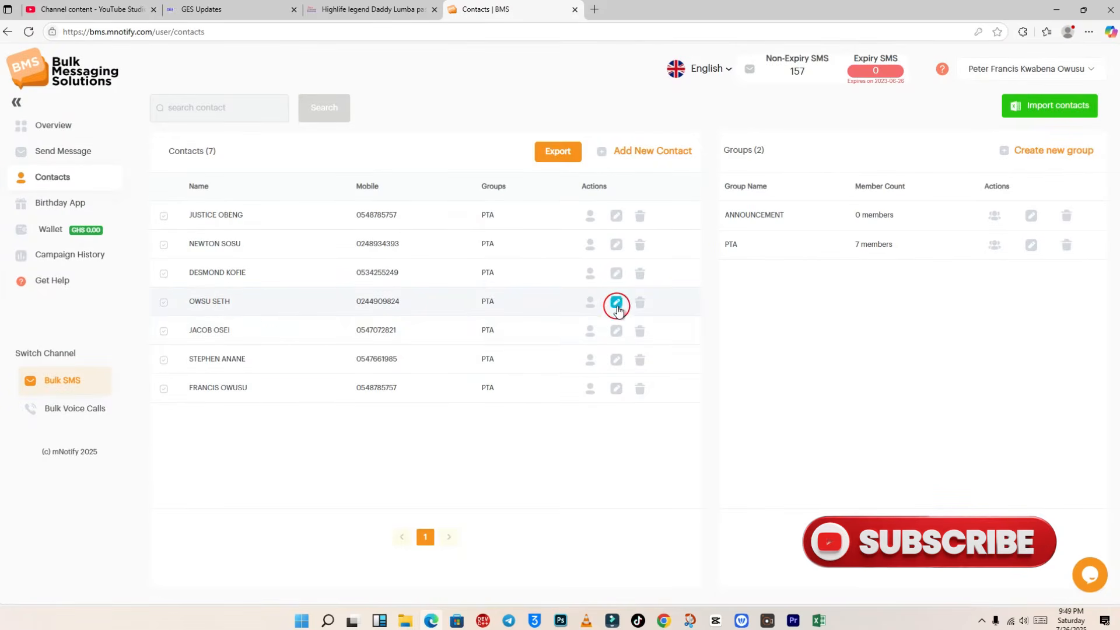
left_click(617, 303)
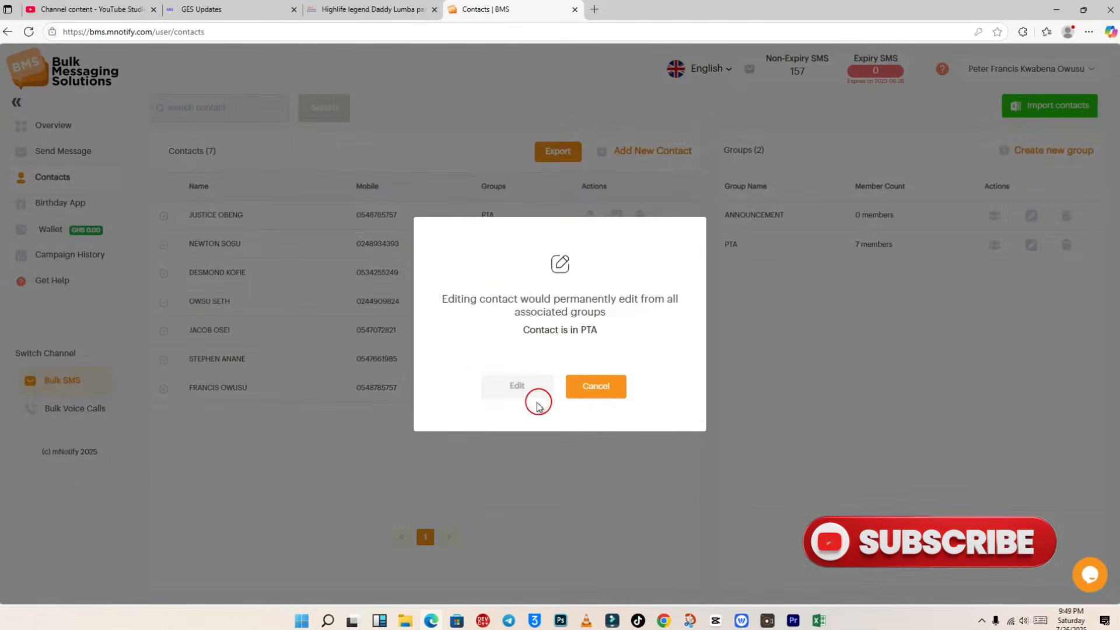
left_click(525, 391)
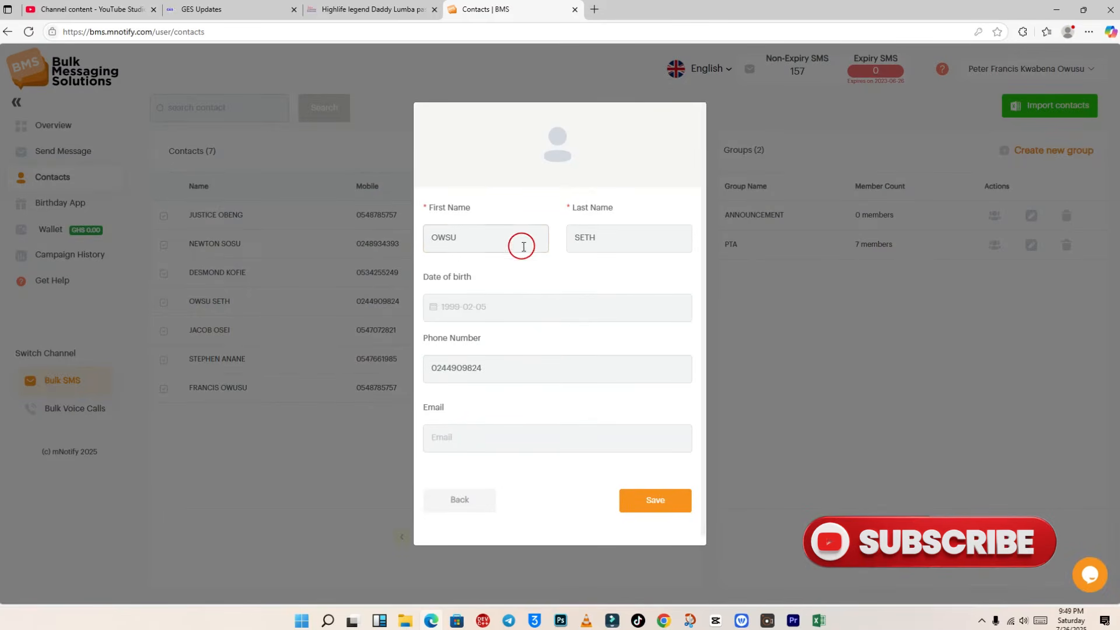
left_click(445, 238)
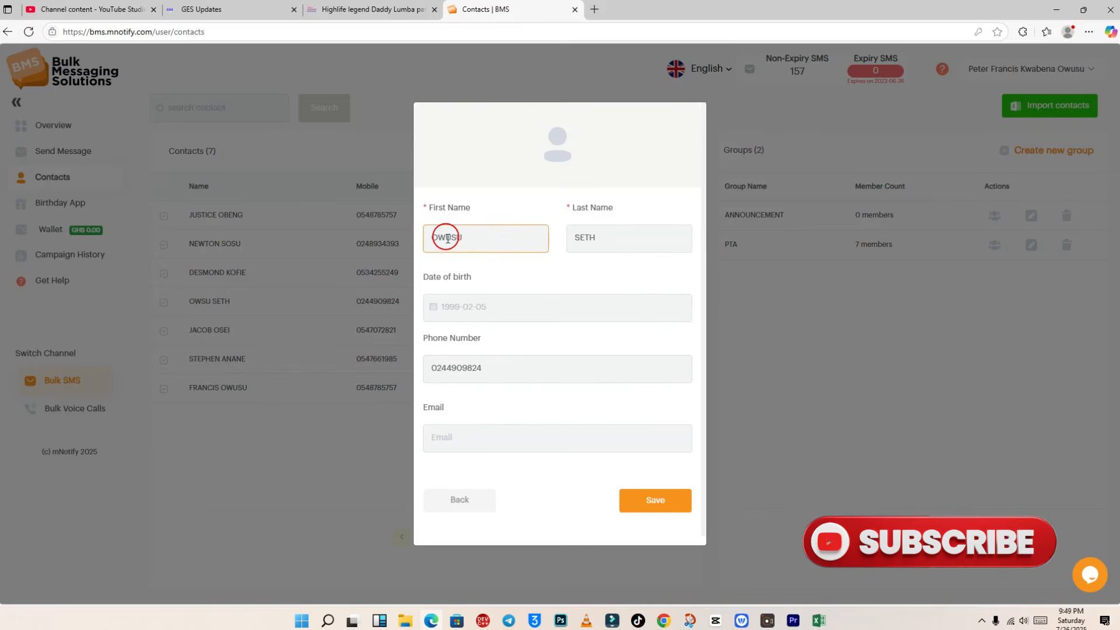
left_click(652, 505)
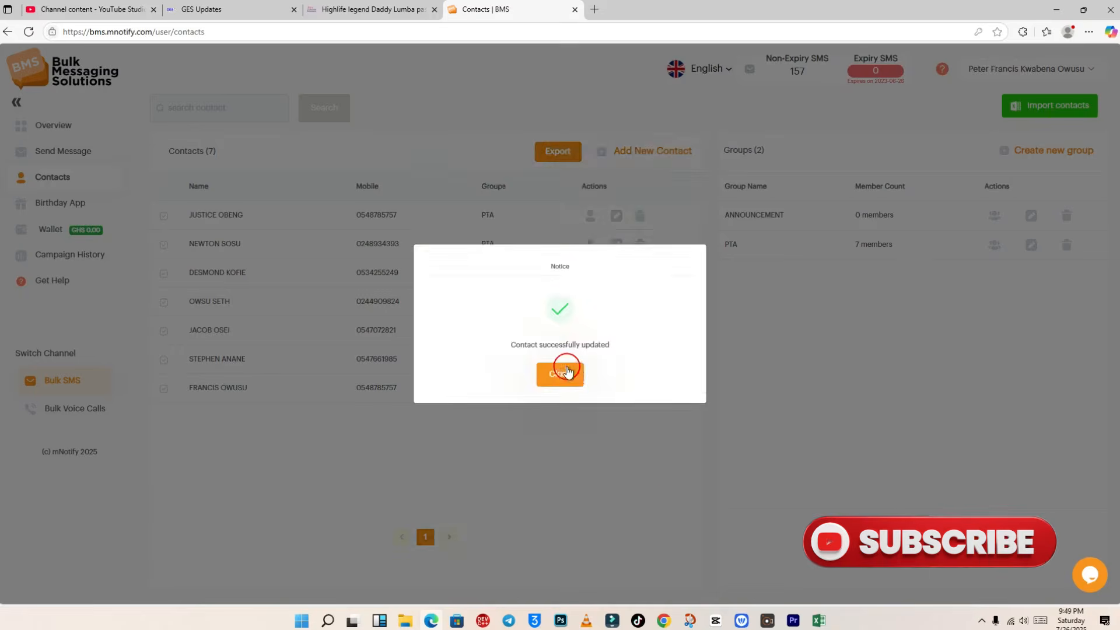
left_click(566, 372)
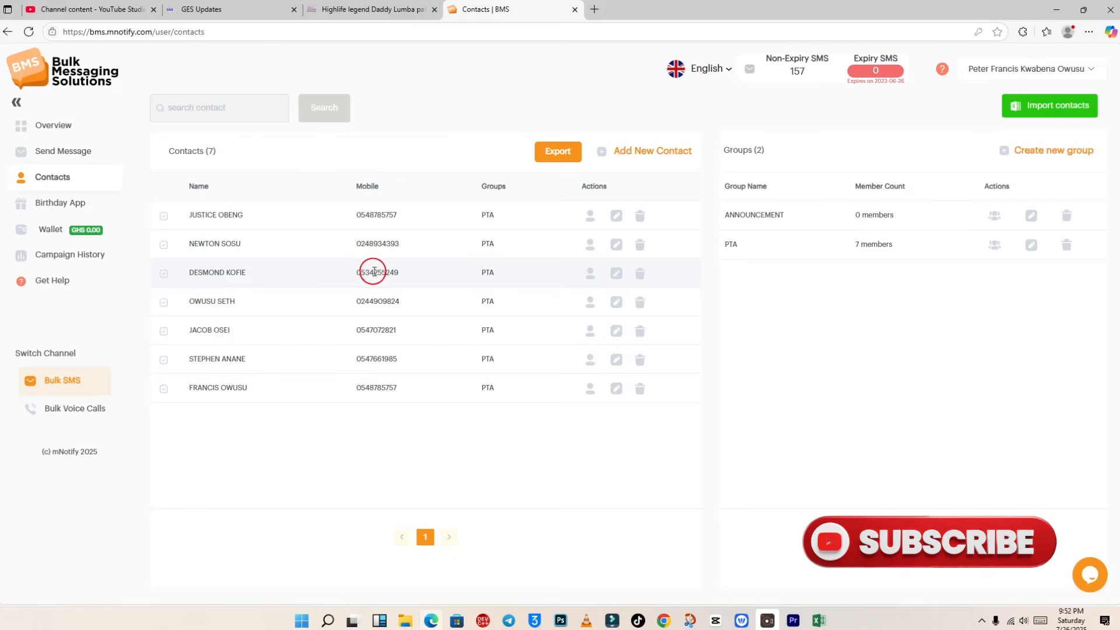
Step: Open the Send Message page and its dialog offering Quick SMS, Send to Group or Excel sending
left_click(67, 153)
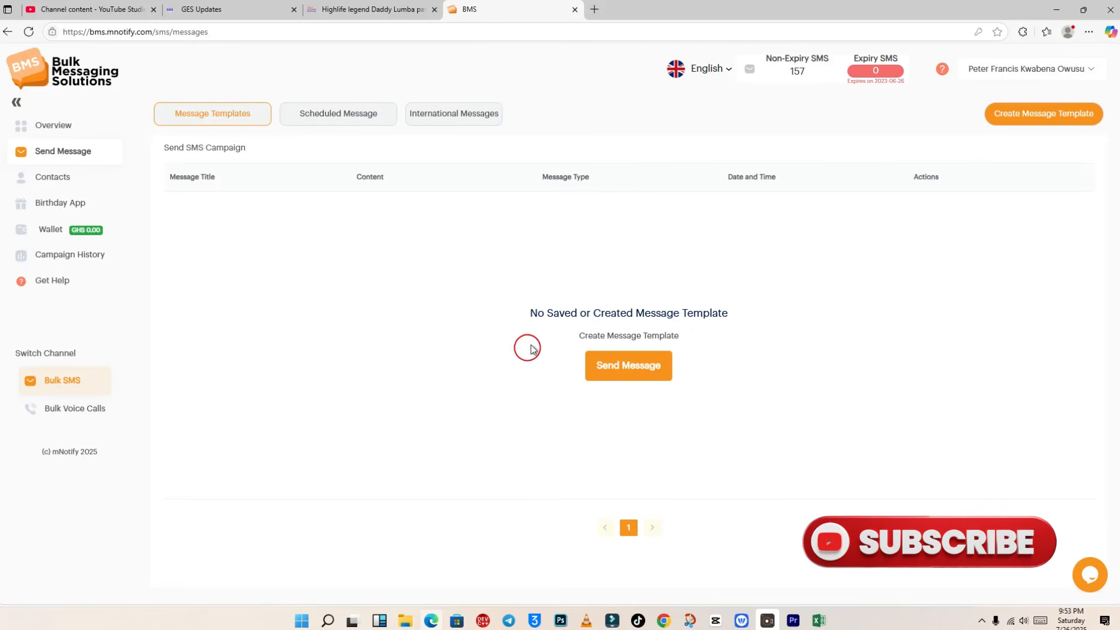
left_click(620, 366)
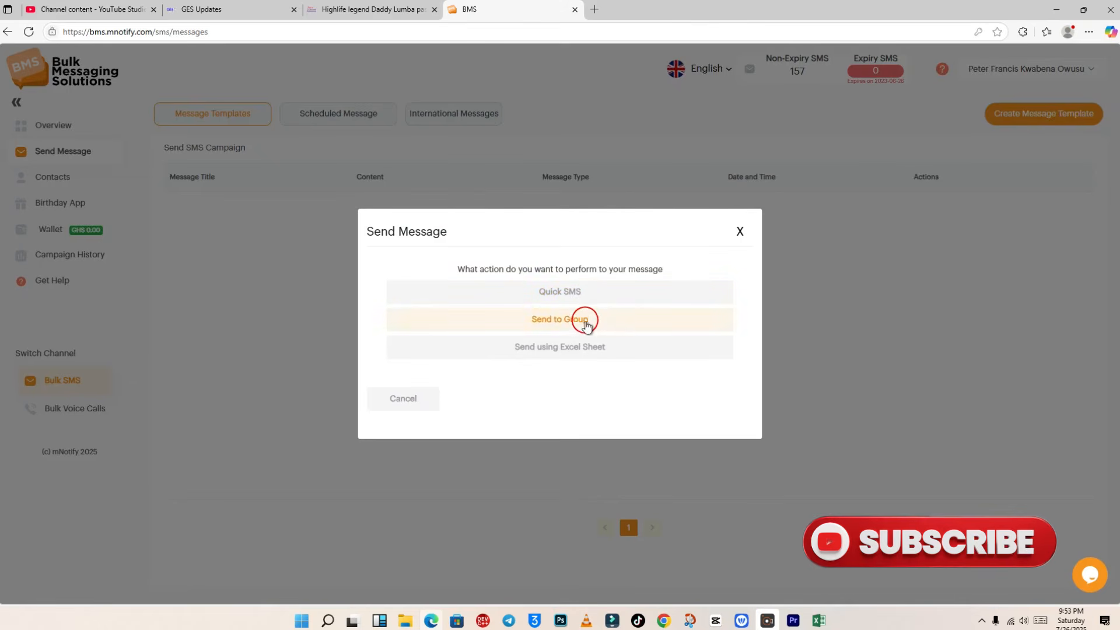
Step: Start a Quick SMS and try recipient numbers as new-line and as comma separated
left_click(579, 291)
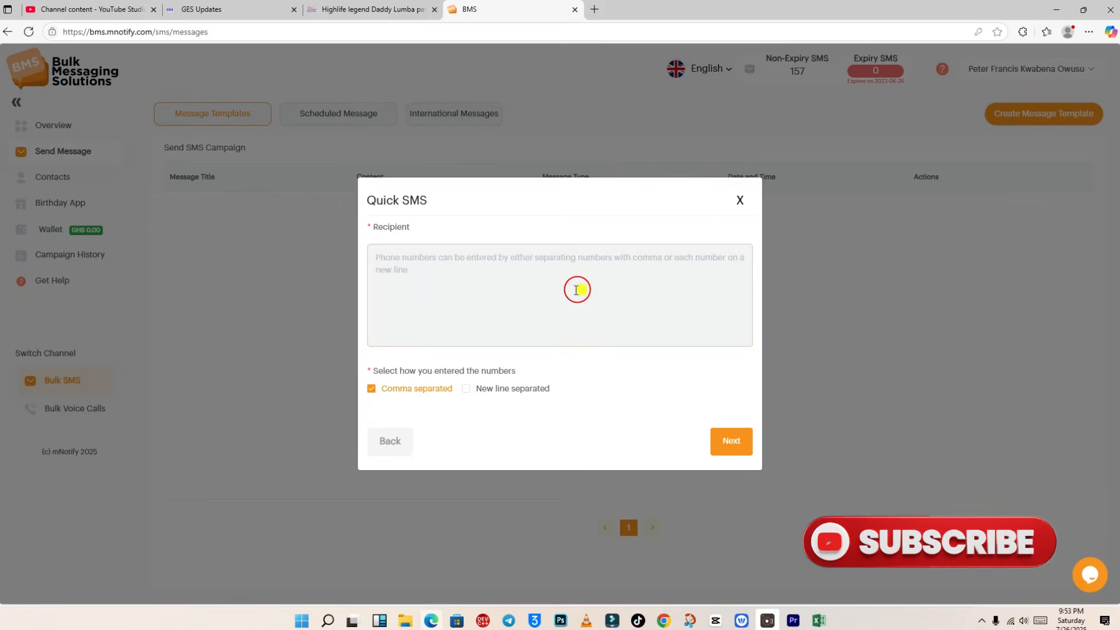
left_click(512, 281)
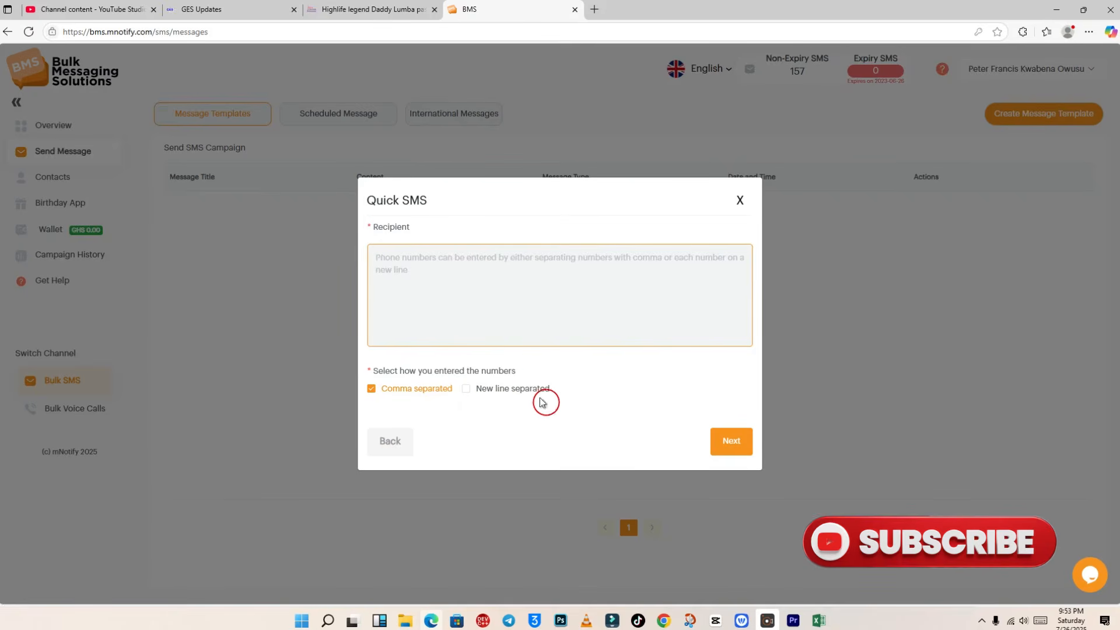
left_click(449, 268)
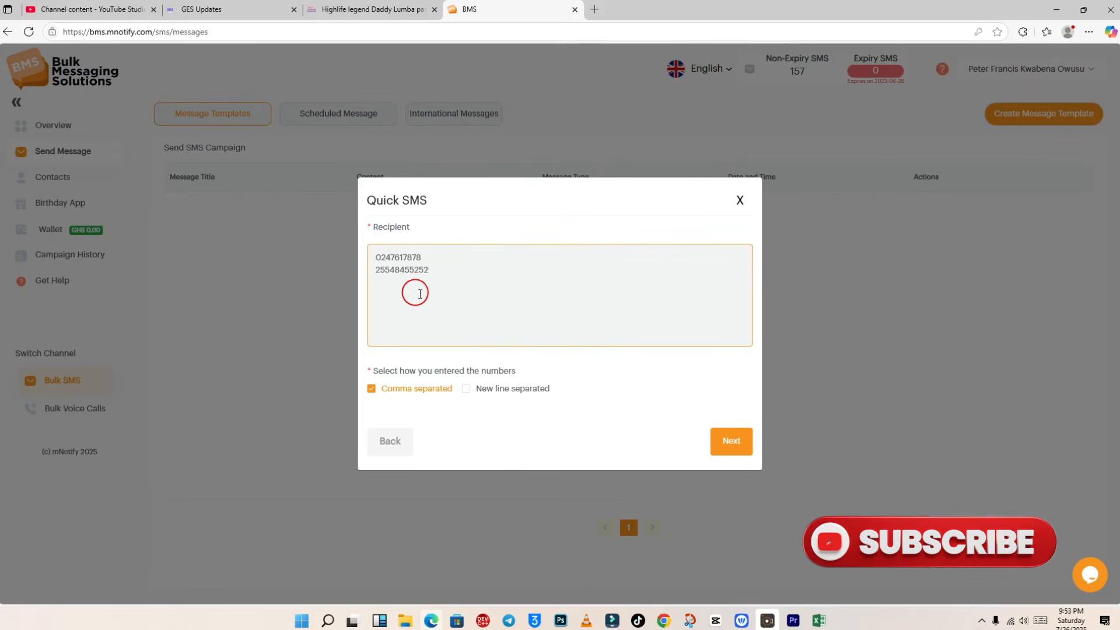
left_click(466, 390)
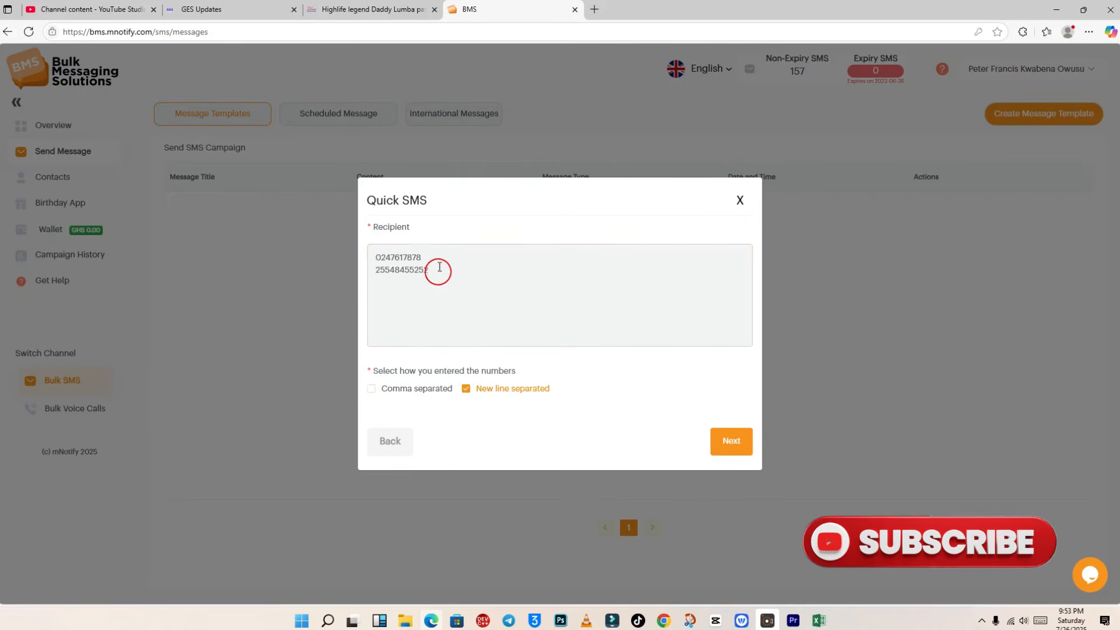
left_click_drag(437, 270, 365, 270)
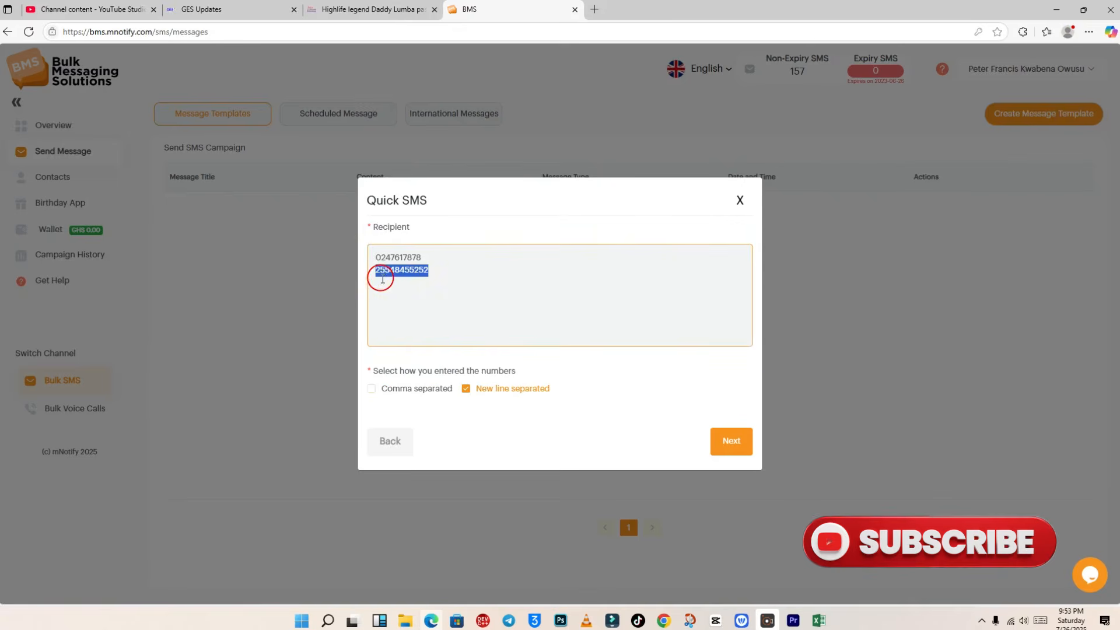
left_click(375, 271)
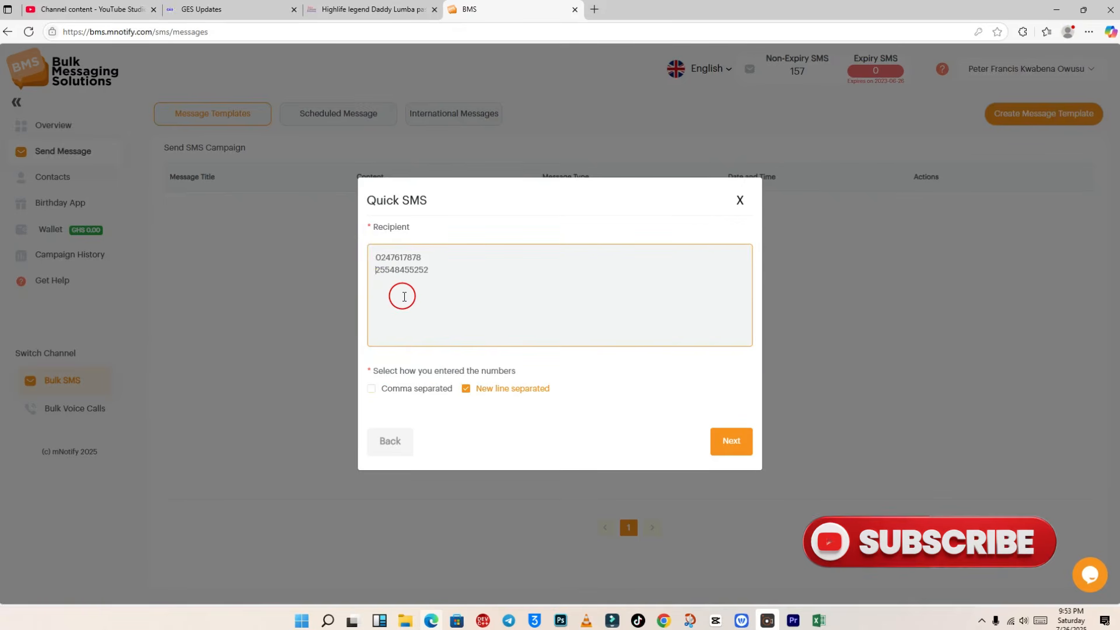
key("BackSpace")
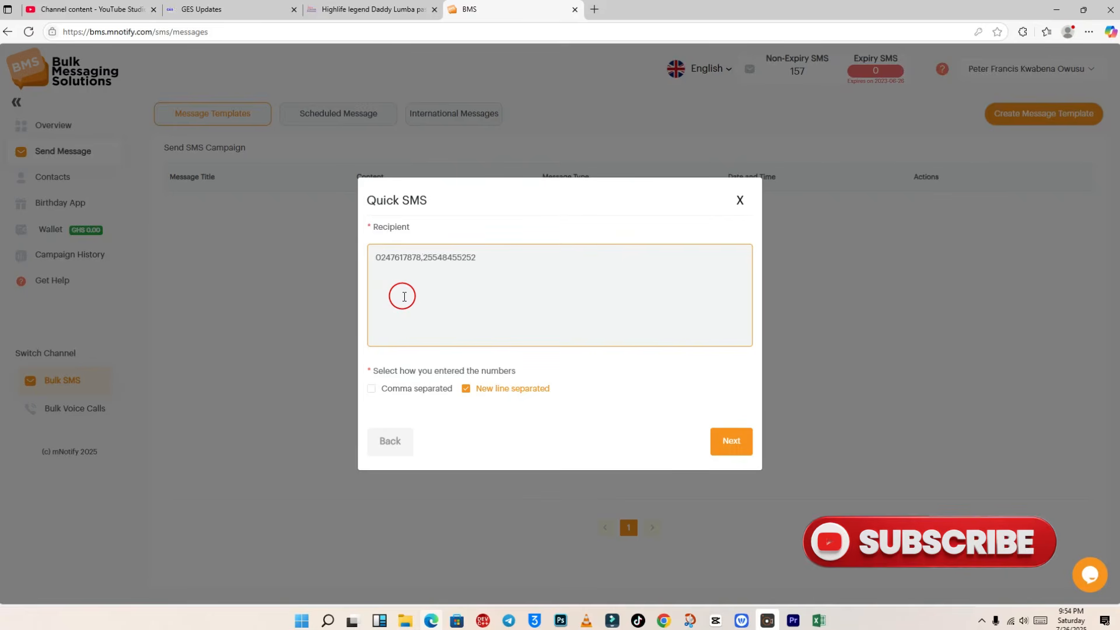
left_click(373, 389)
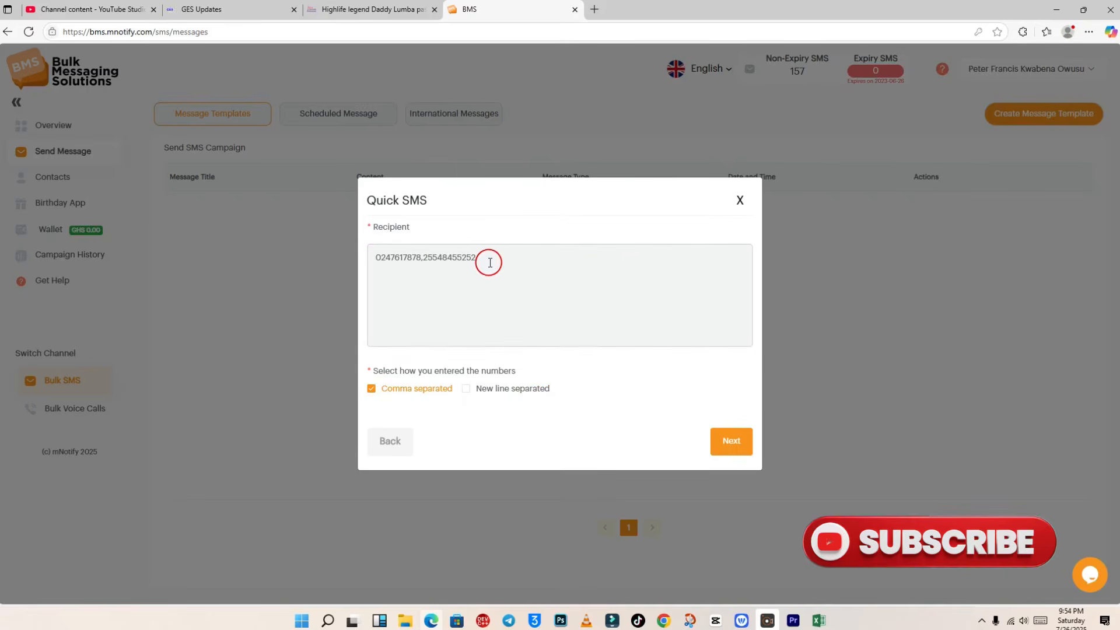
left_click(424, 256)
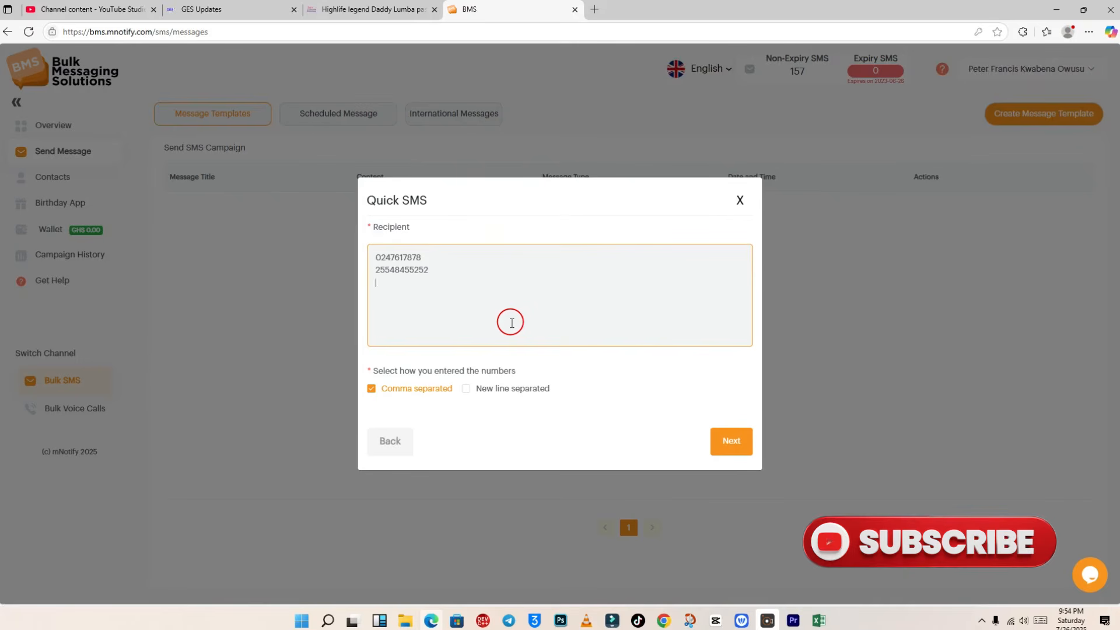
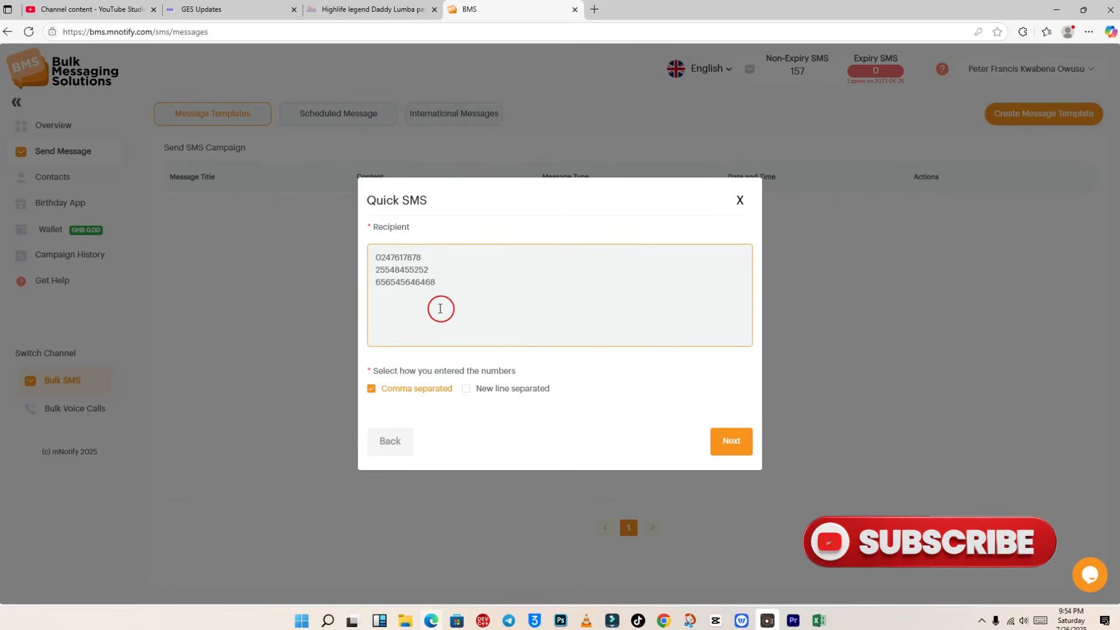
Step: Replace the recipients with two mobile numbers on separate lines, marked New line separated
left_click_drag(444, 283, 355, 252)
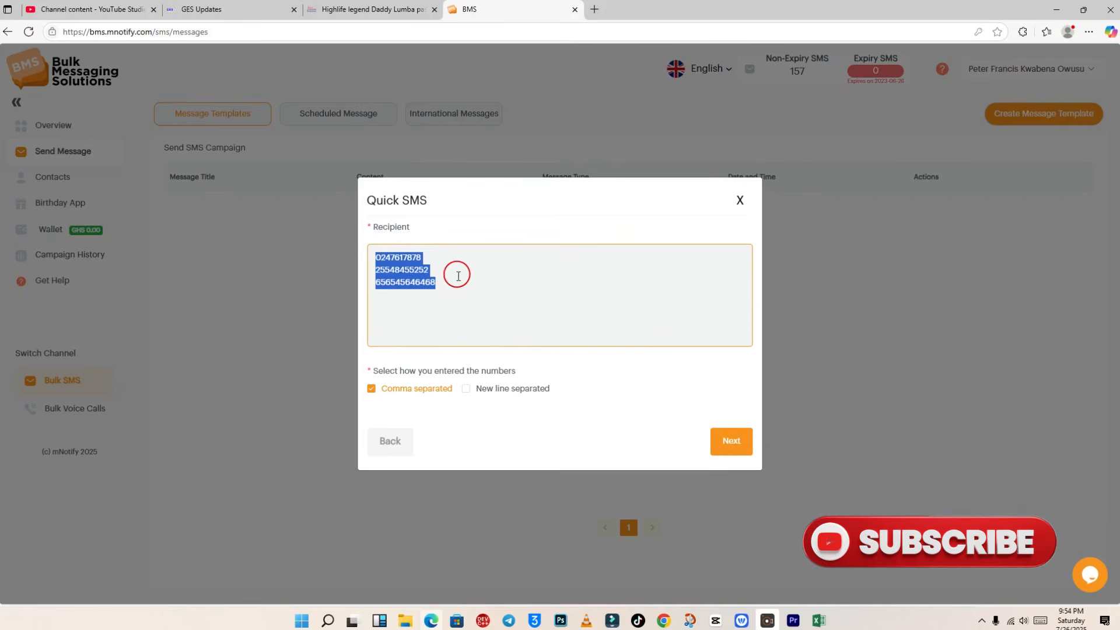
left_click(442, 291)
left_click_drag(451, 288, 353, 259)
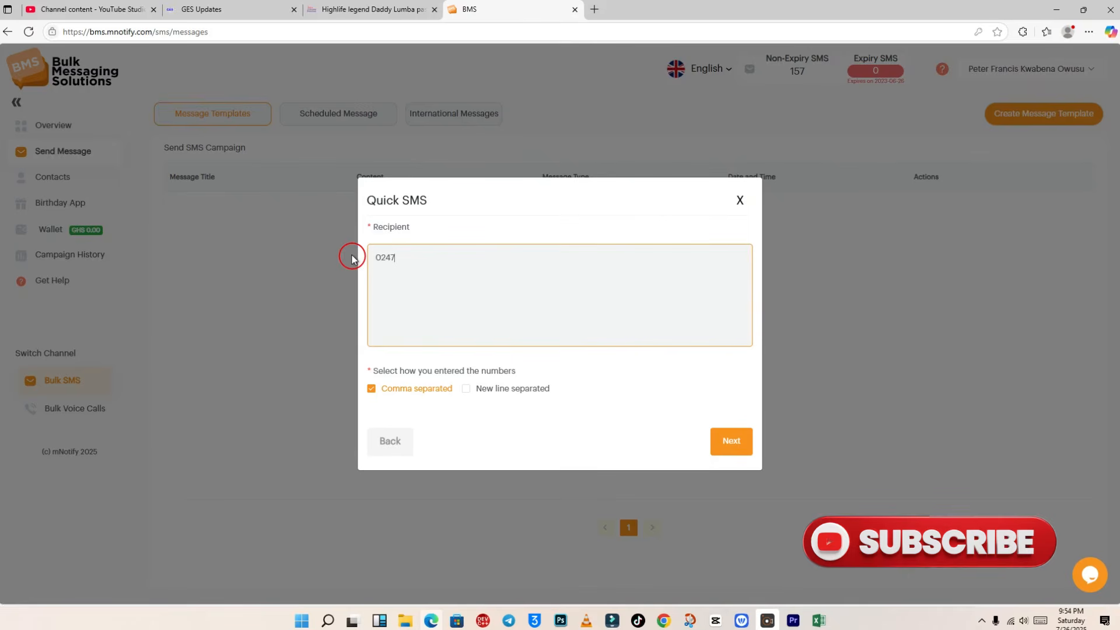
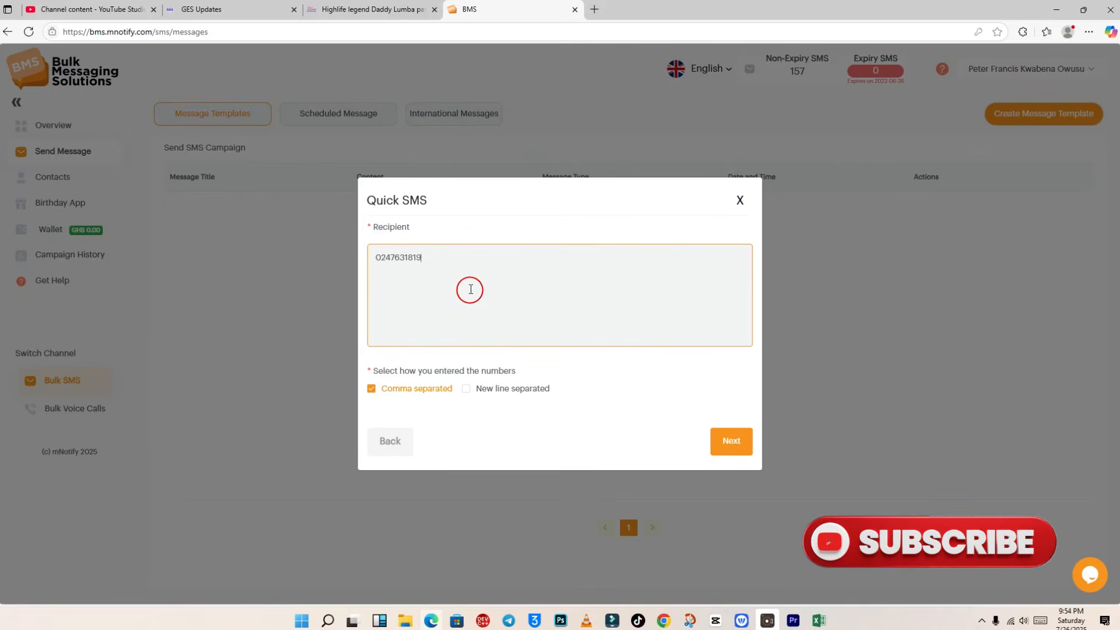
left_click(467, 389)
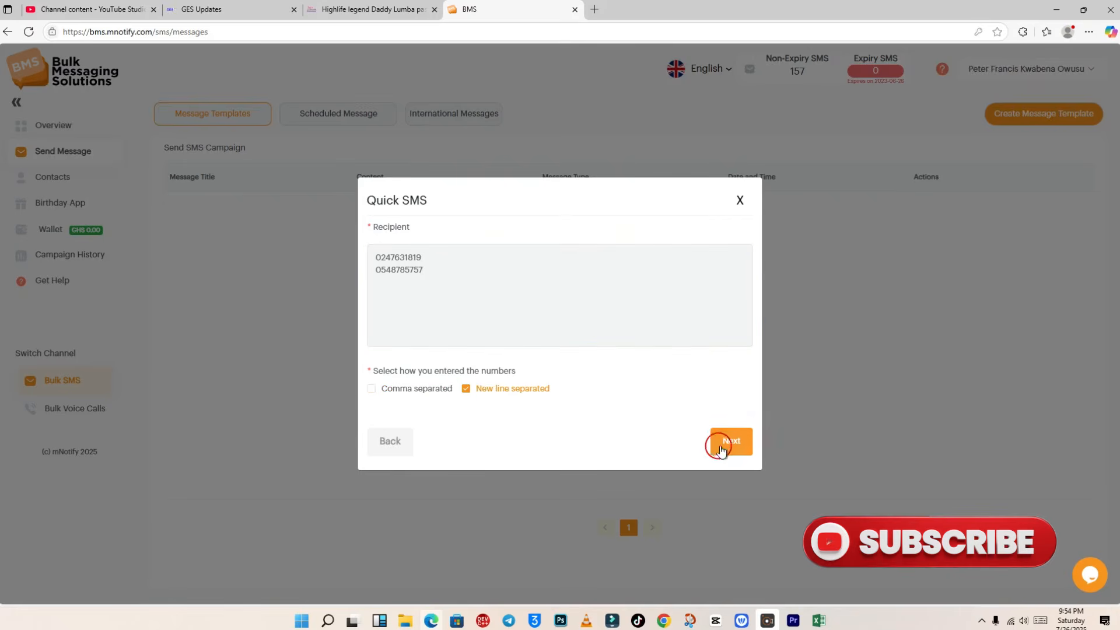
Step: Continue to message details, choose GES UPDATES as sender ID and enter campaign title 'PTA MEETING'
left_click(721, 450)
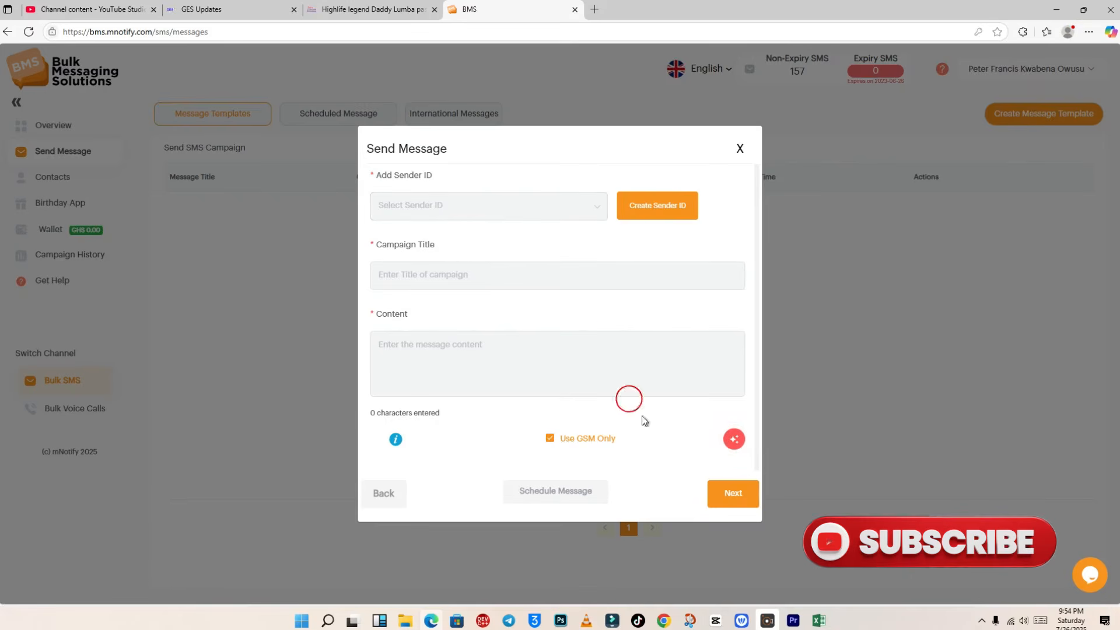
left_click(483, 212)
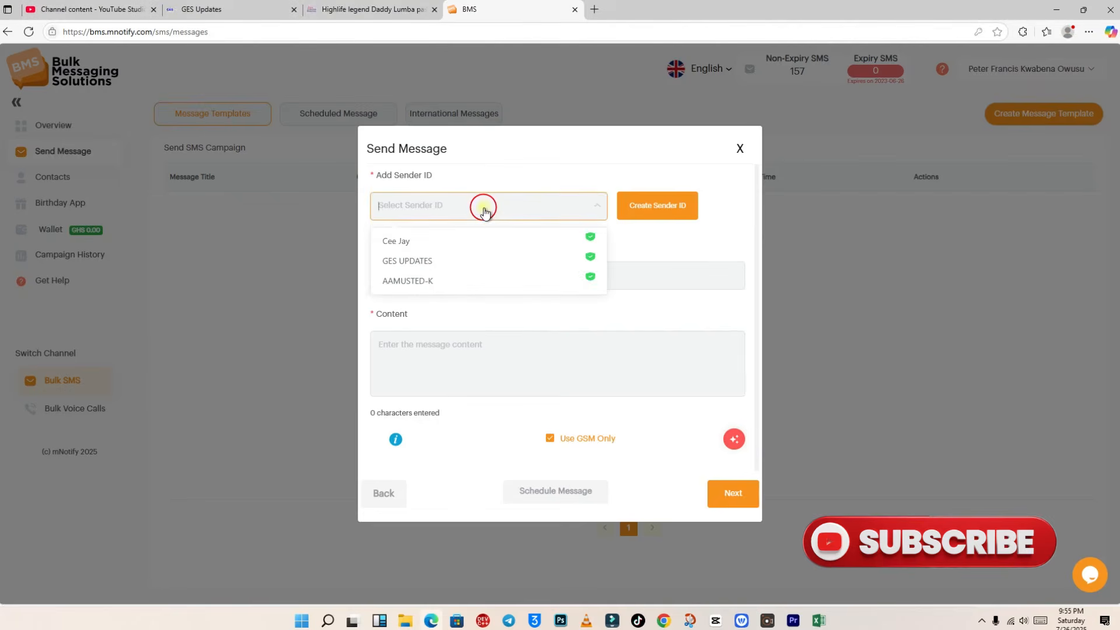
left_click(439, 259)
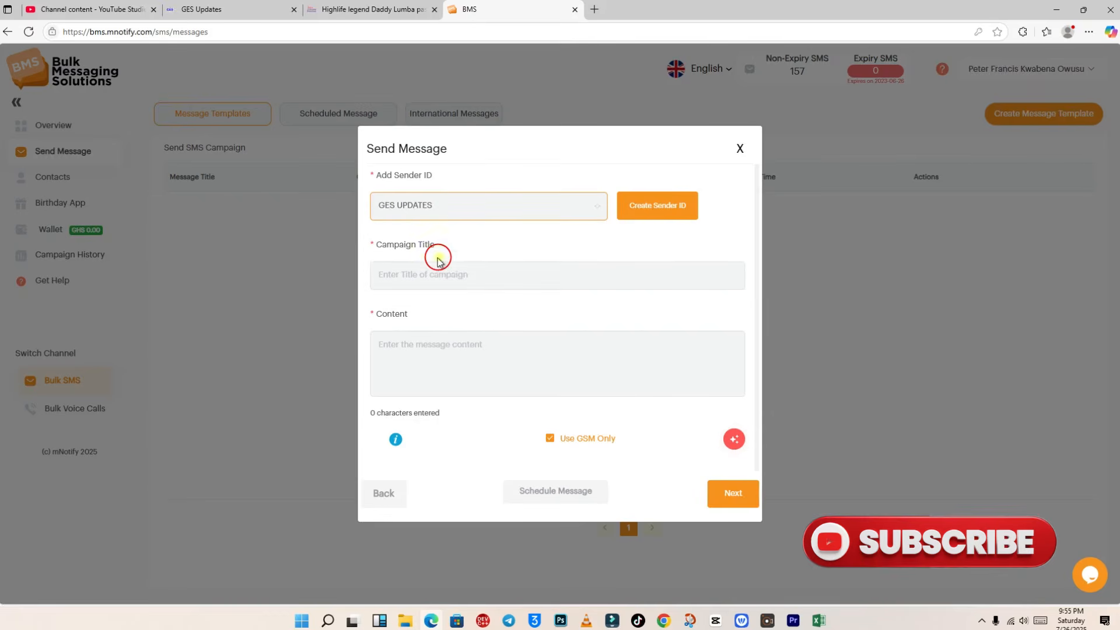
left_click(474, 277)
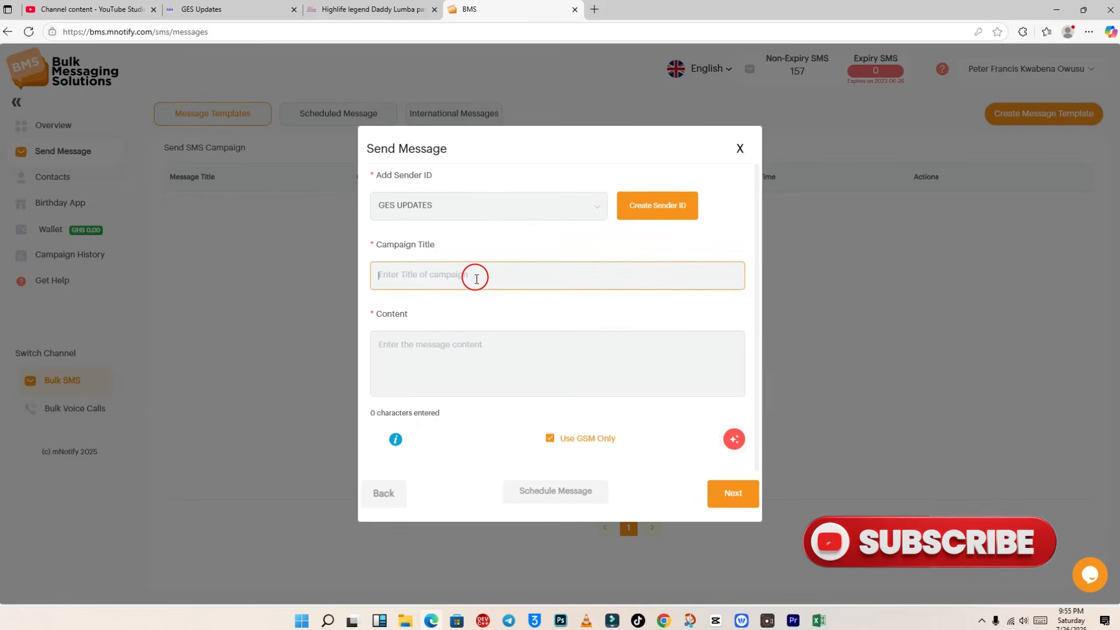
type("PTA MEETING")
left_click(511, 354)
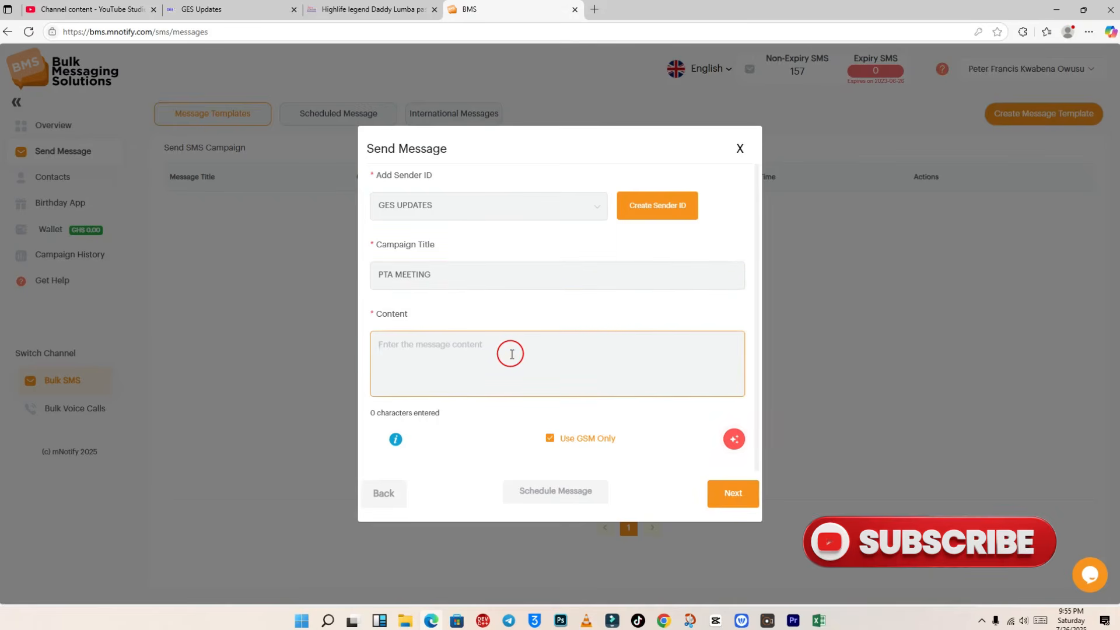
Step: Start the message content with 'Hello!' on its own line
type("h")
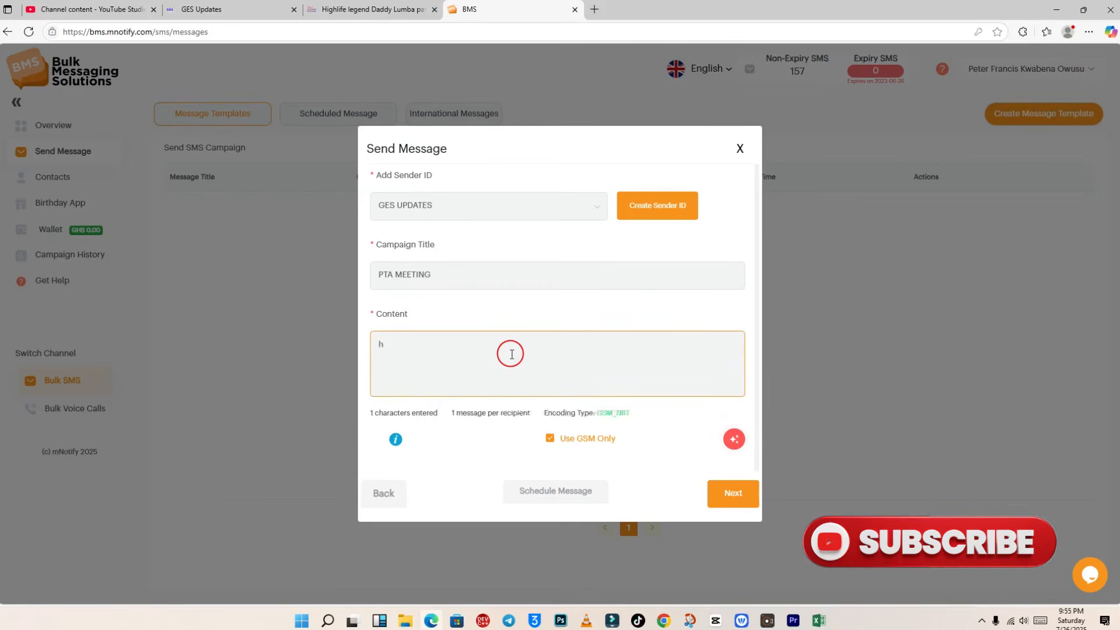
key("BackSpace")
type("h")
key("BackSpace")
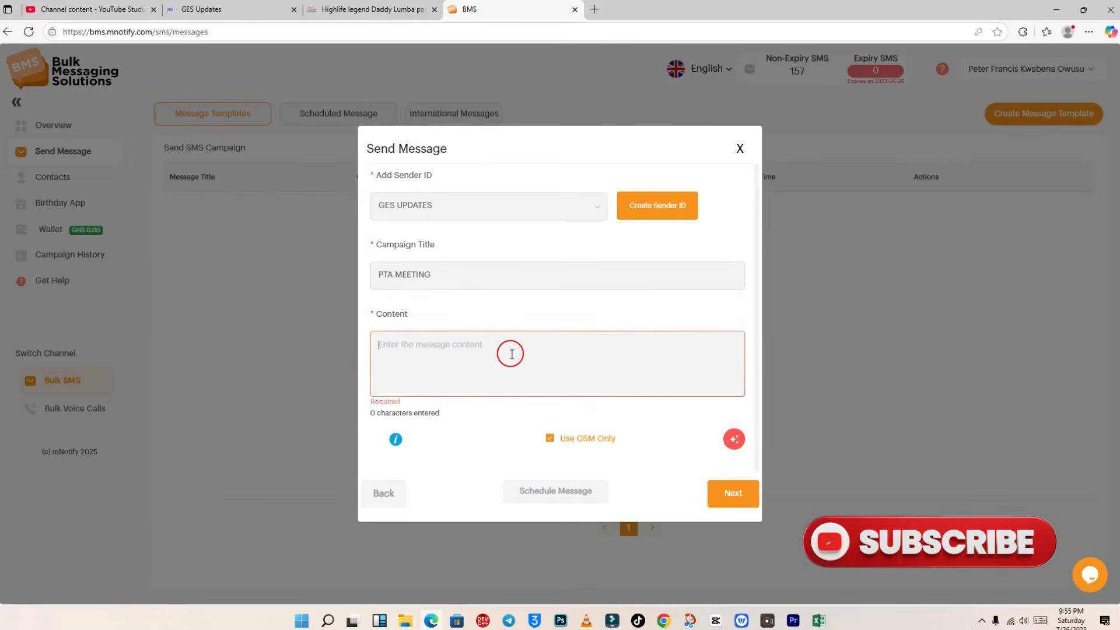
type("h")
key("BackSpace")
type("h")
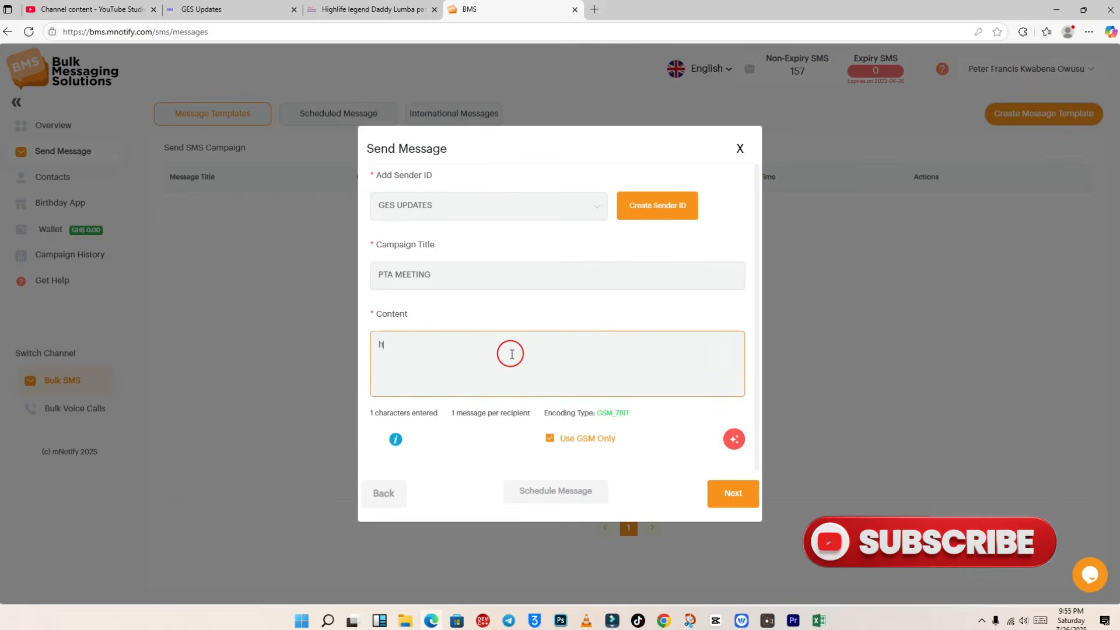
key("BackSpace")
type("HELL")
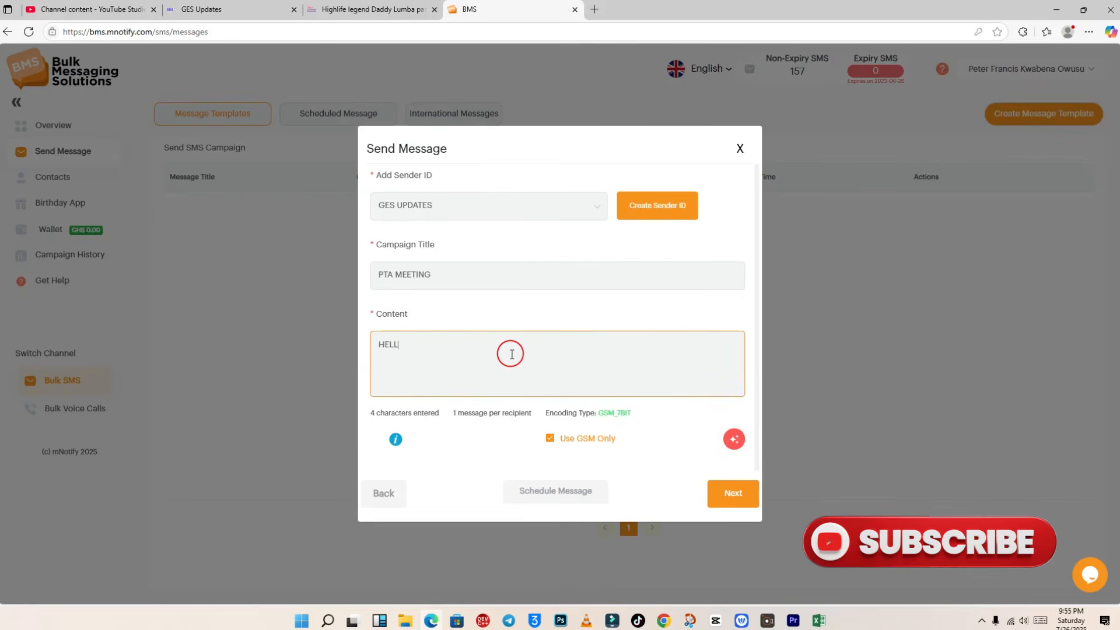
key("BackSpace")
key("BackSpace")
key("BackSpace")
key("BackSpace")
type("Hello!")
key("Return")
Step: Write that the monday 7th August 2025 PTA meeting is off, new date to follow, thank you
type("I am sorry")
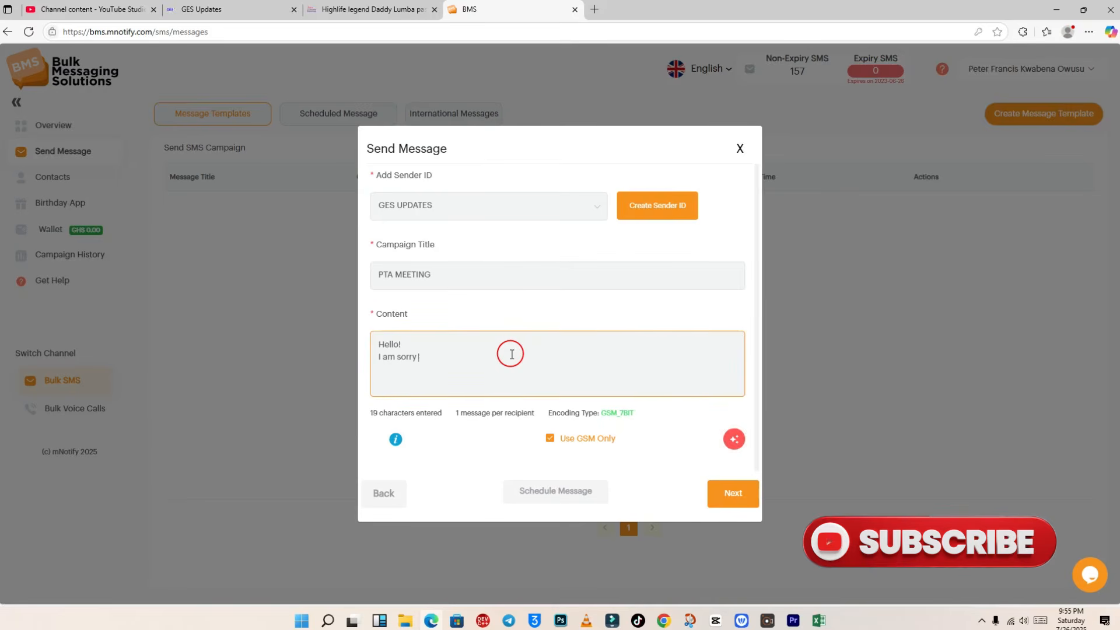
type(" to inform")
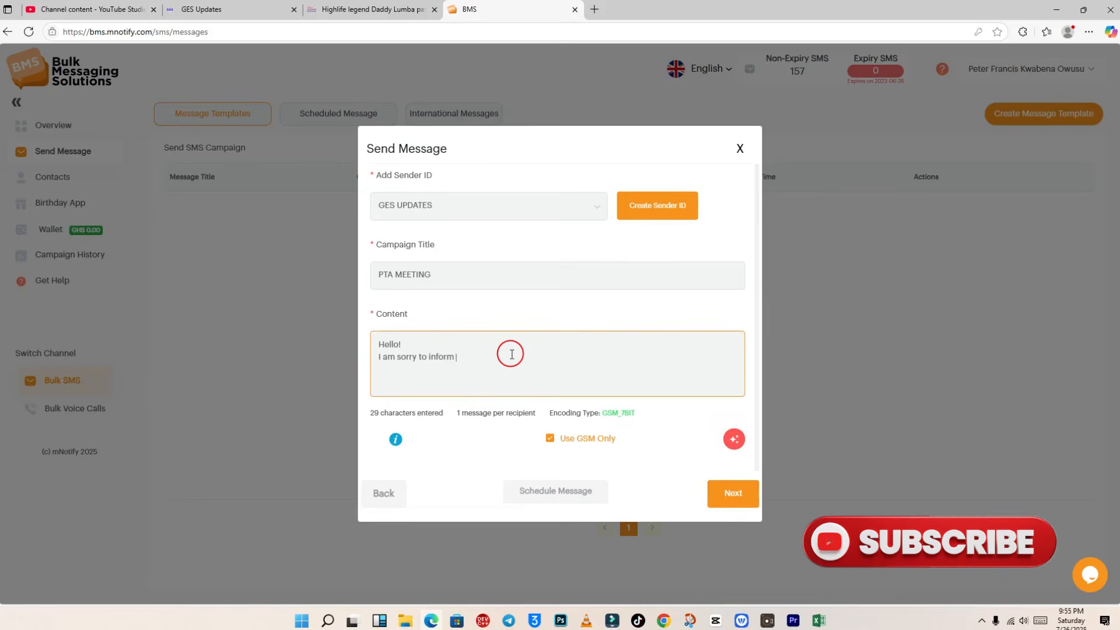
type(" you that the P")
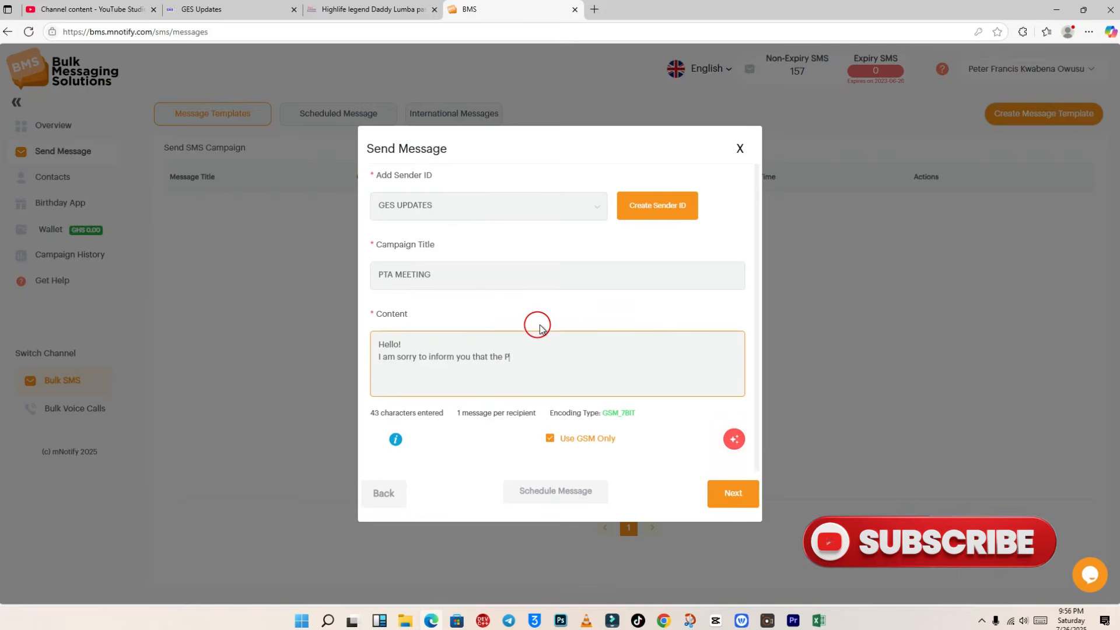
type("TA meeting scheduled on monday")
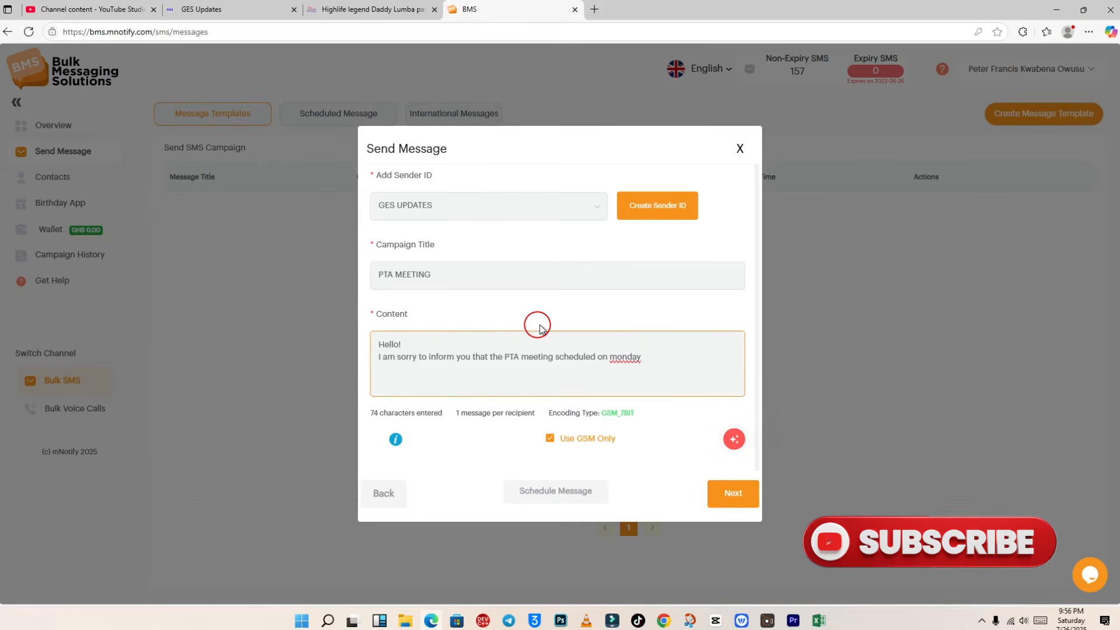
type("7th")
type(" Aat")
key("BackSpace")
key("BackSpace")
type("uth")
key("BackSpace")
key("BackSpace")
type("gust ")
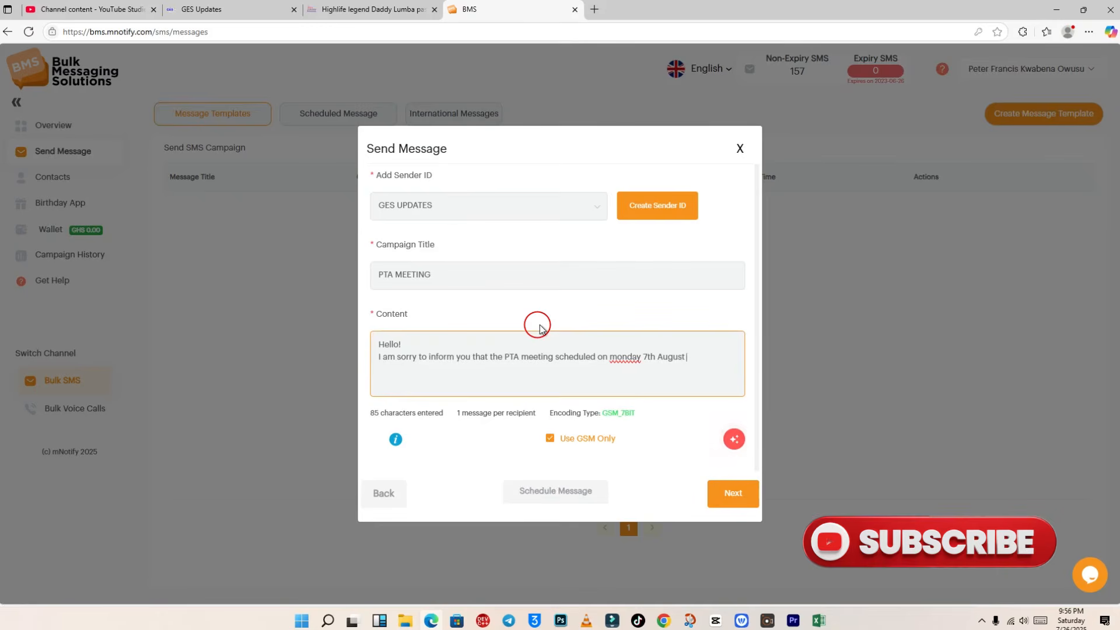
type("2025,")
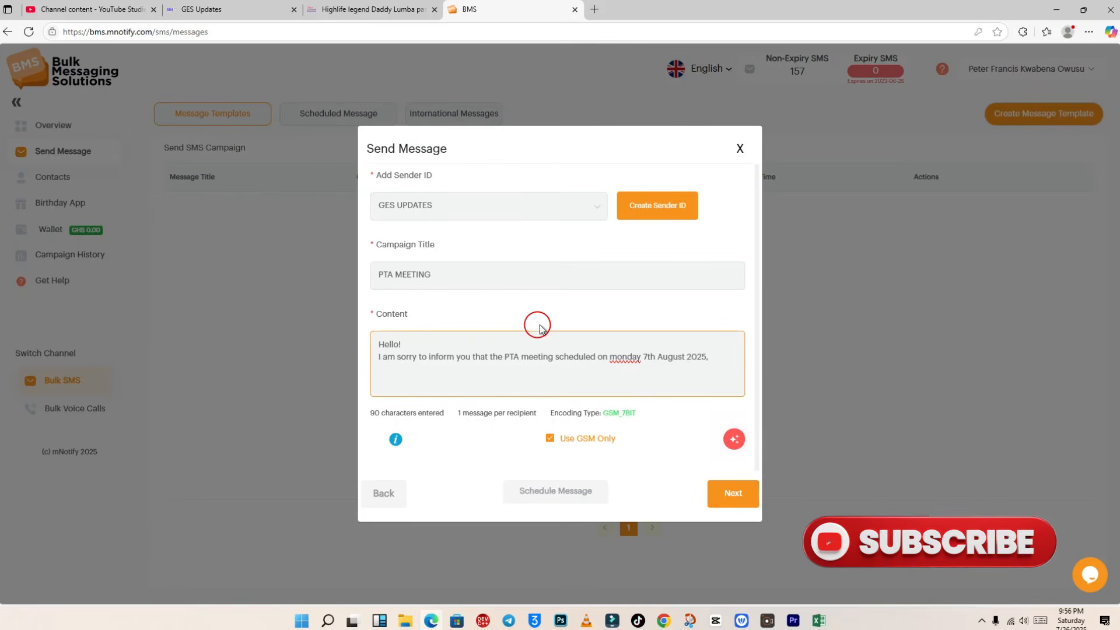
key("BackSpace")
type("will not co")
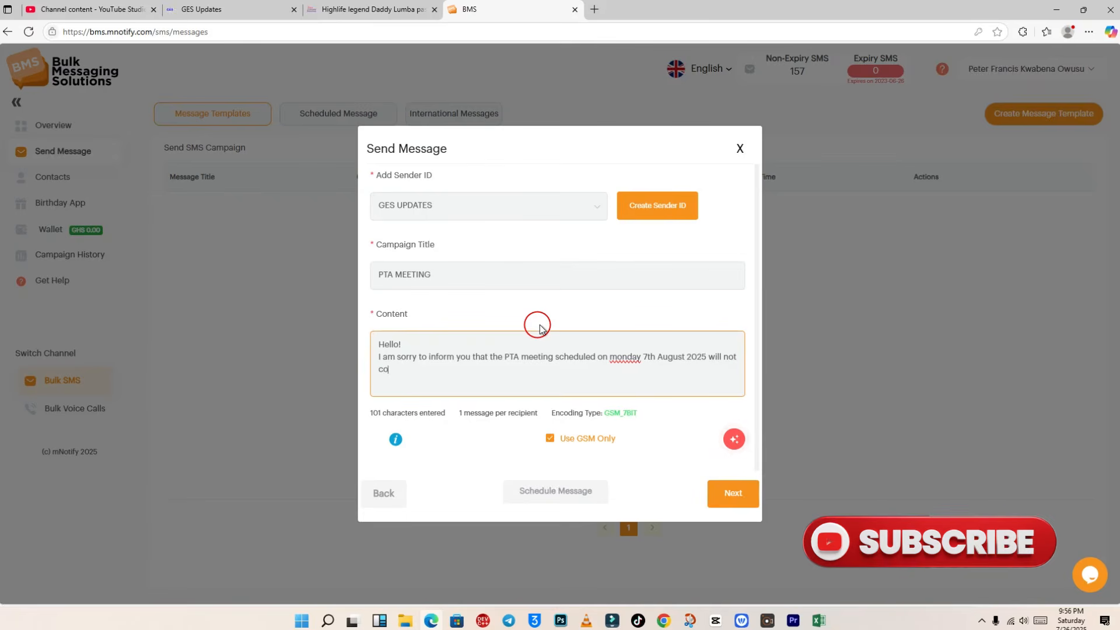
type("me on")
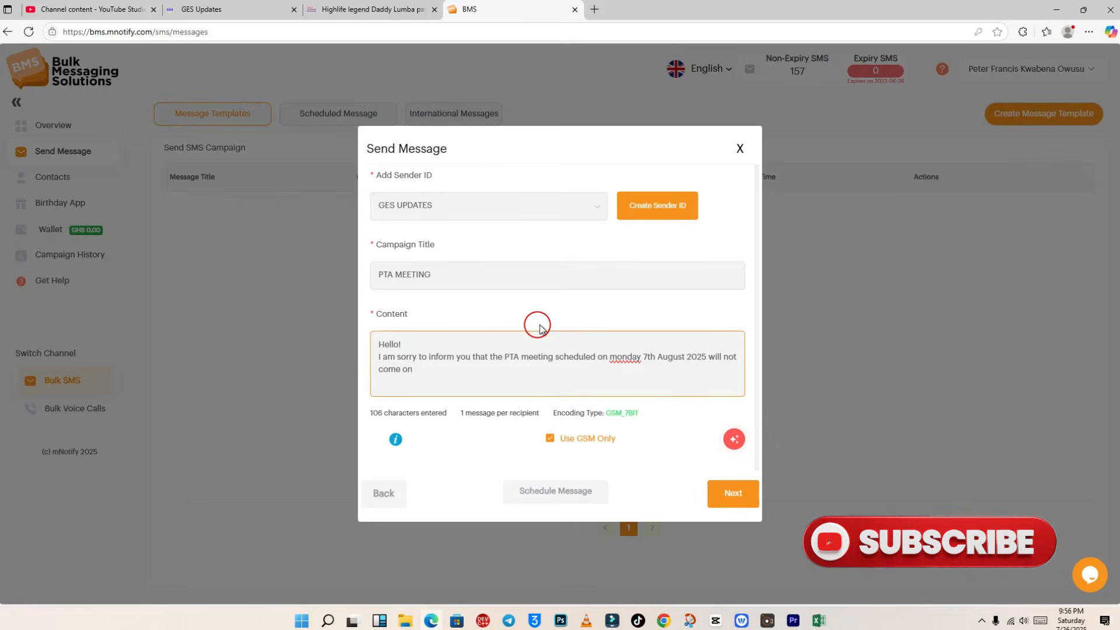
type(" as planned")
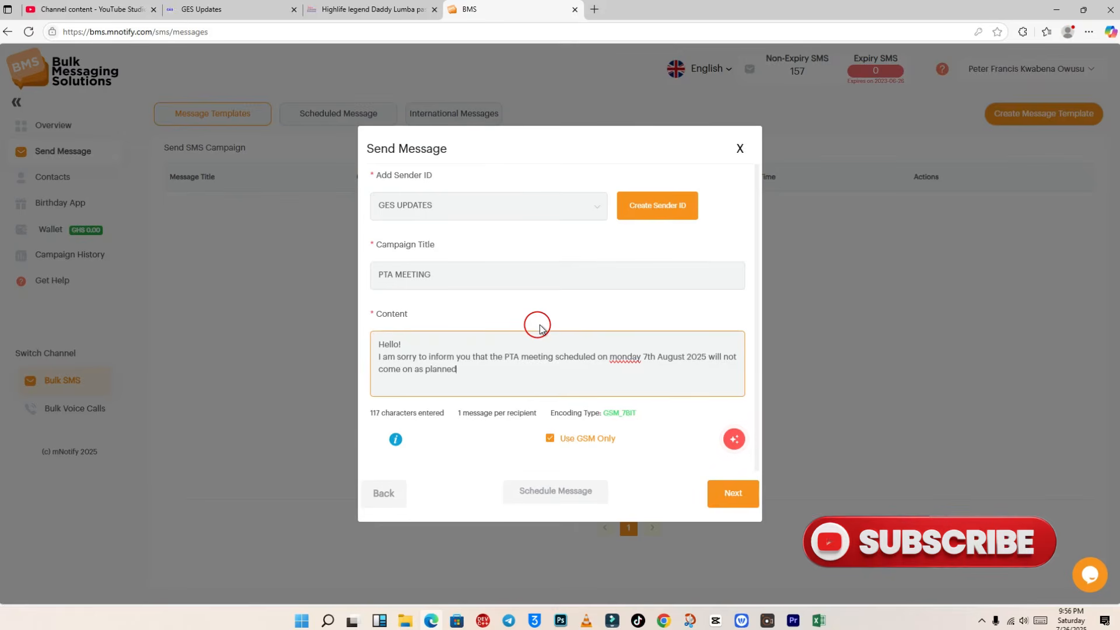
type(". new d")
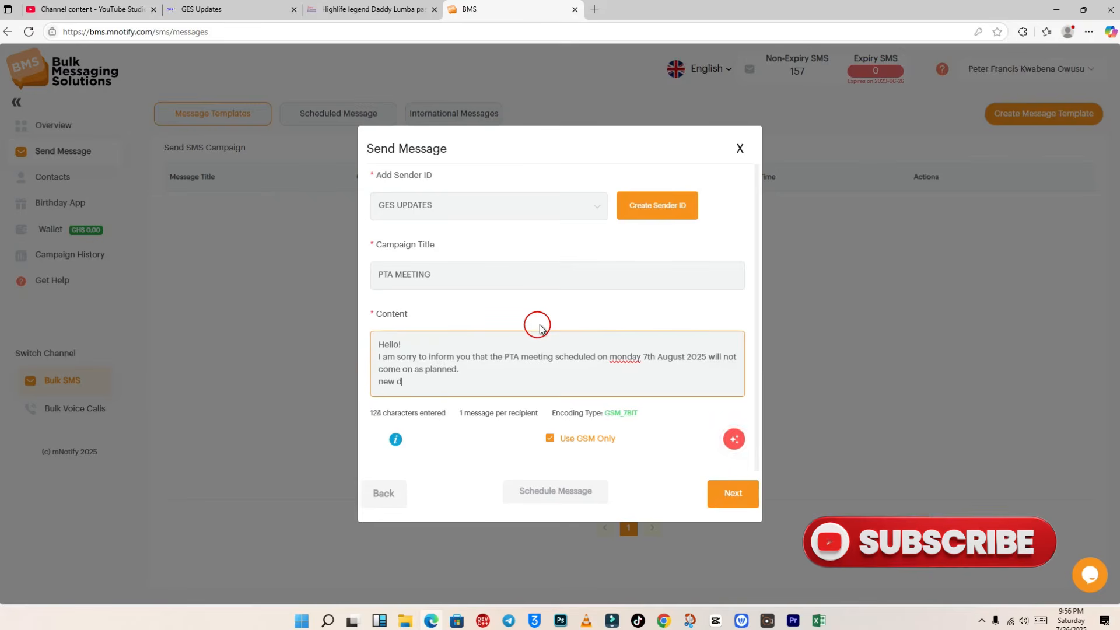
type("ate will be communicated to y")
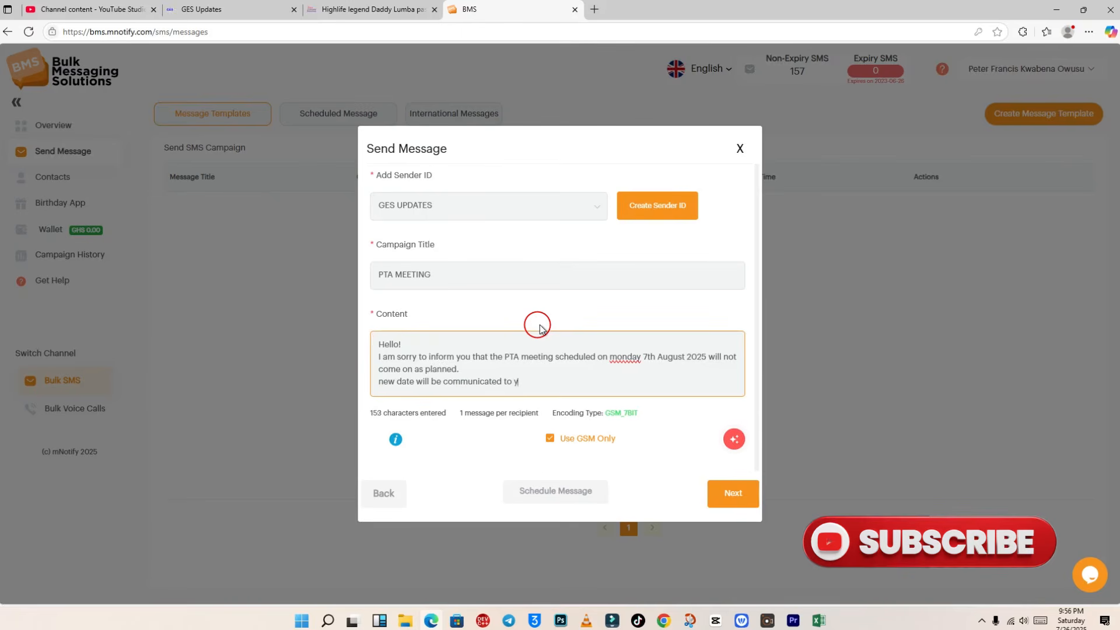
type("ou shortly")
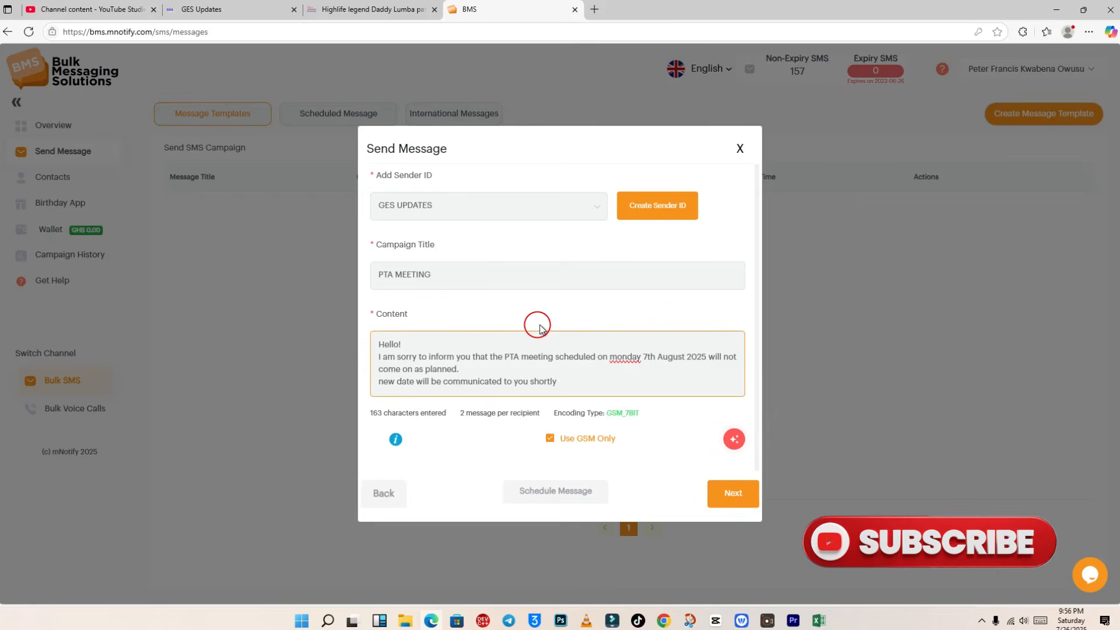
type(".")
key("Return")
type("tha")
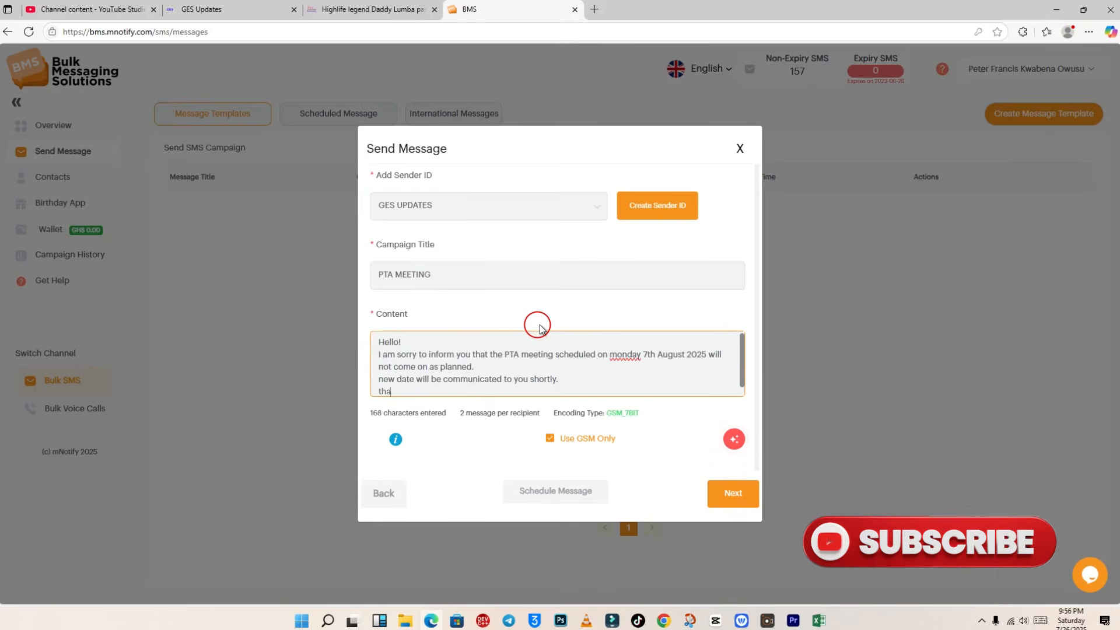
type("nk you")
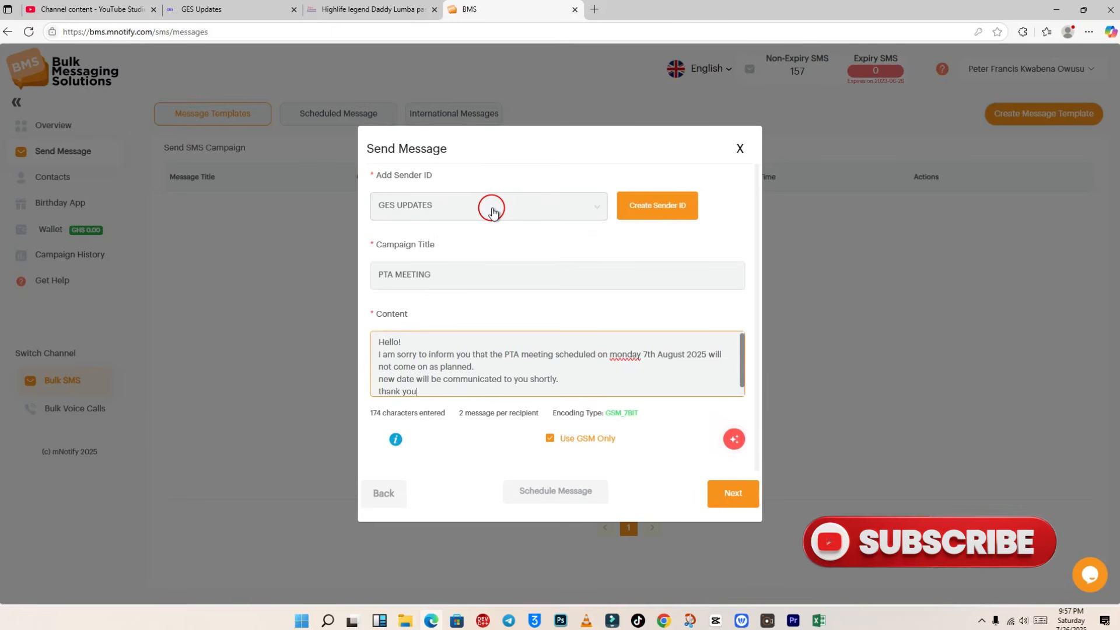
left_click(535, 208)
left_click(534, 209)
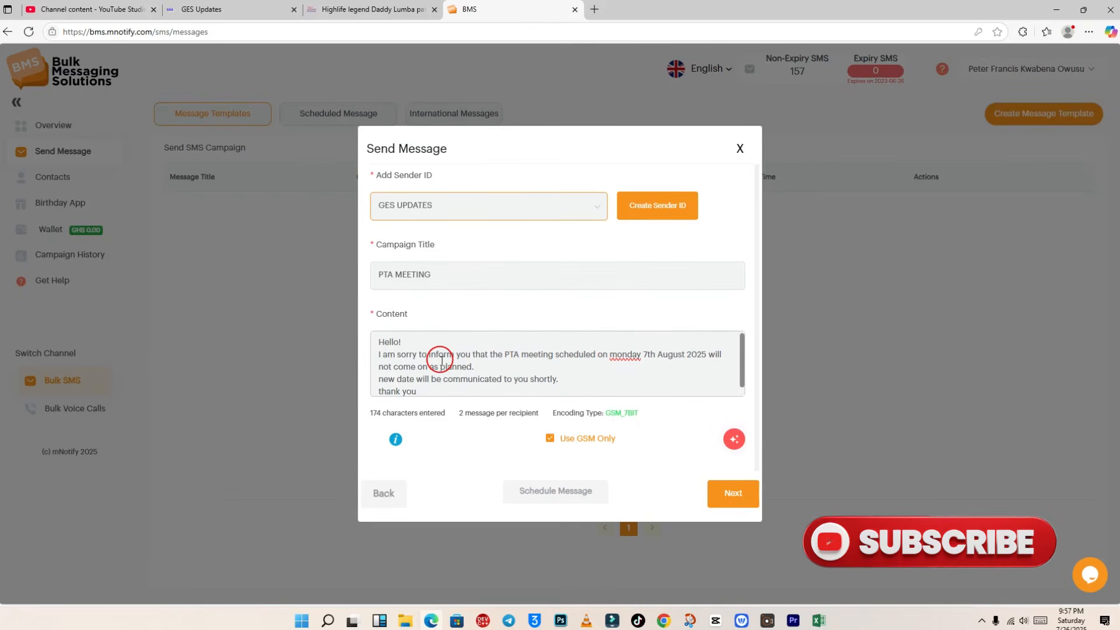
Step: Review the confirmation and send the PTA MEETING SMS to both recipients
left_click(738, 494)
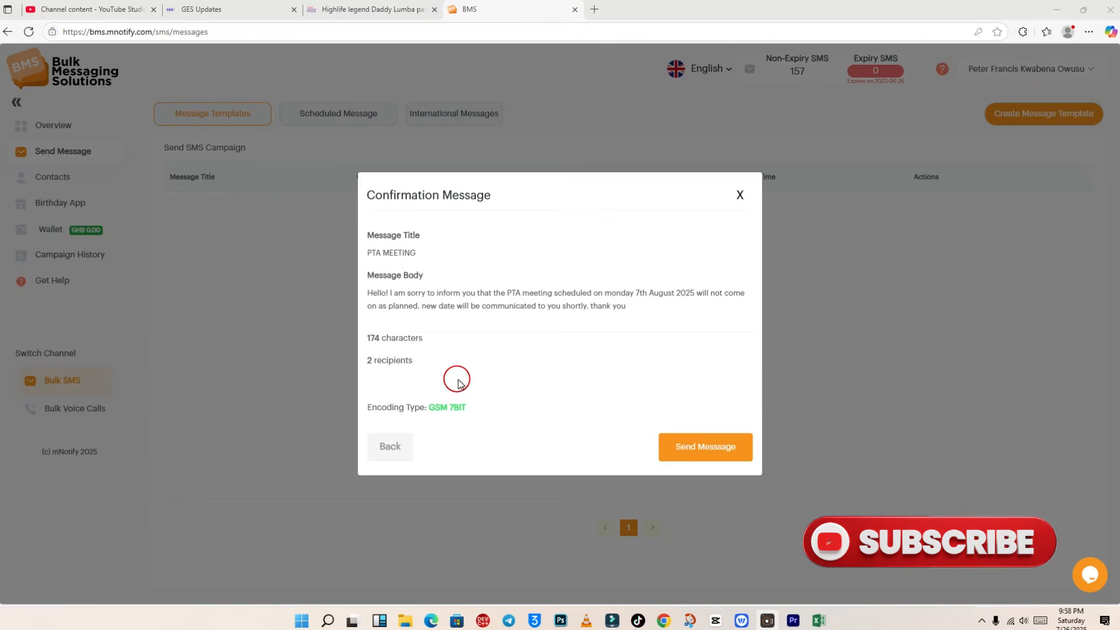
left_click(694, 449)
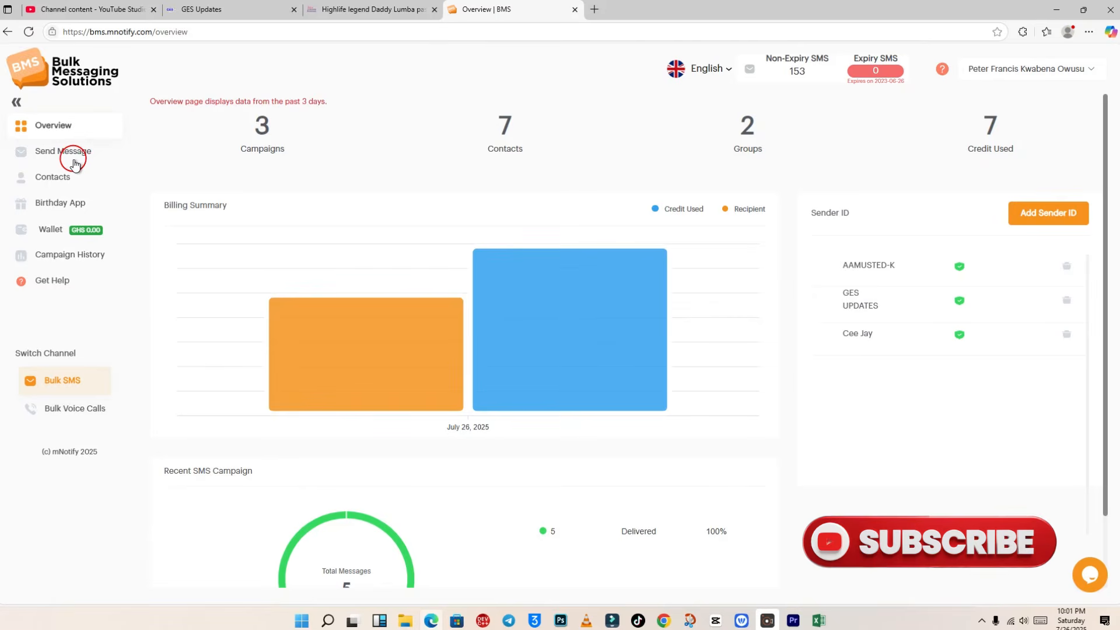
Step: Start a new group message with the 7-member PTA group selected as recipients
left_click(68, 156)
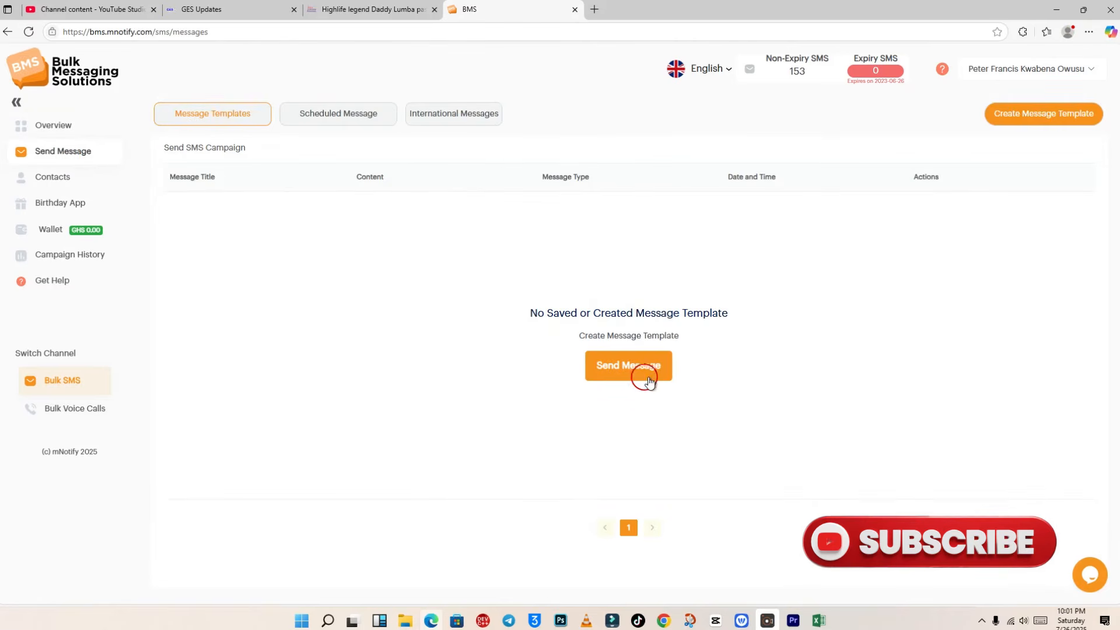
left_click(631, 370)
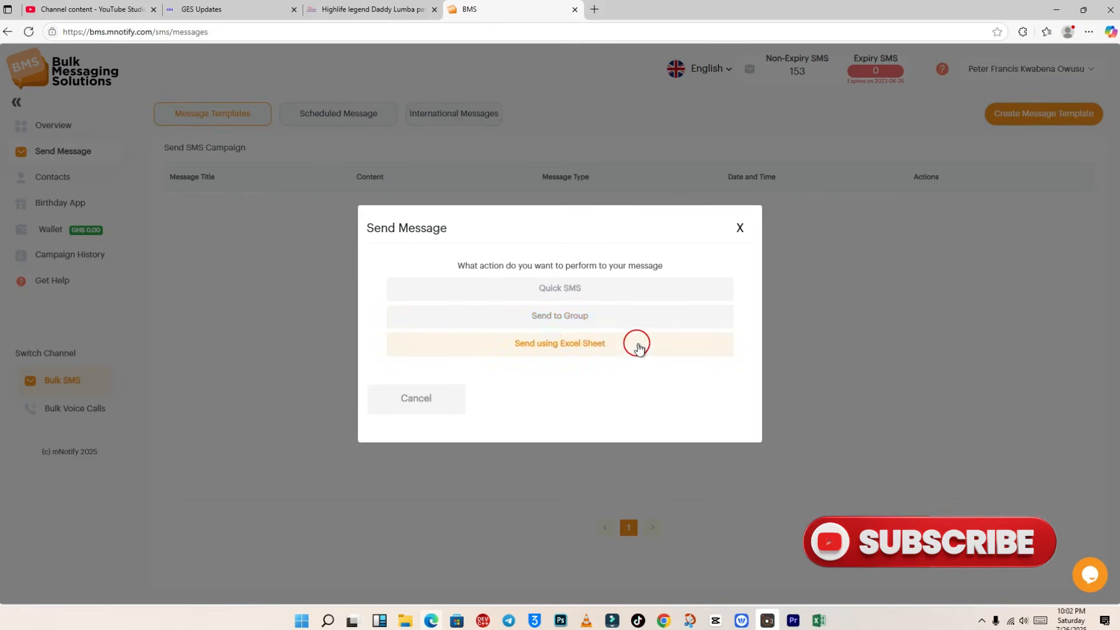
left_click(568, 315)
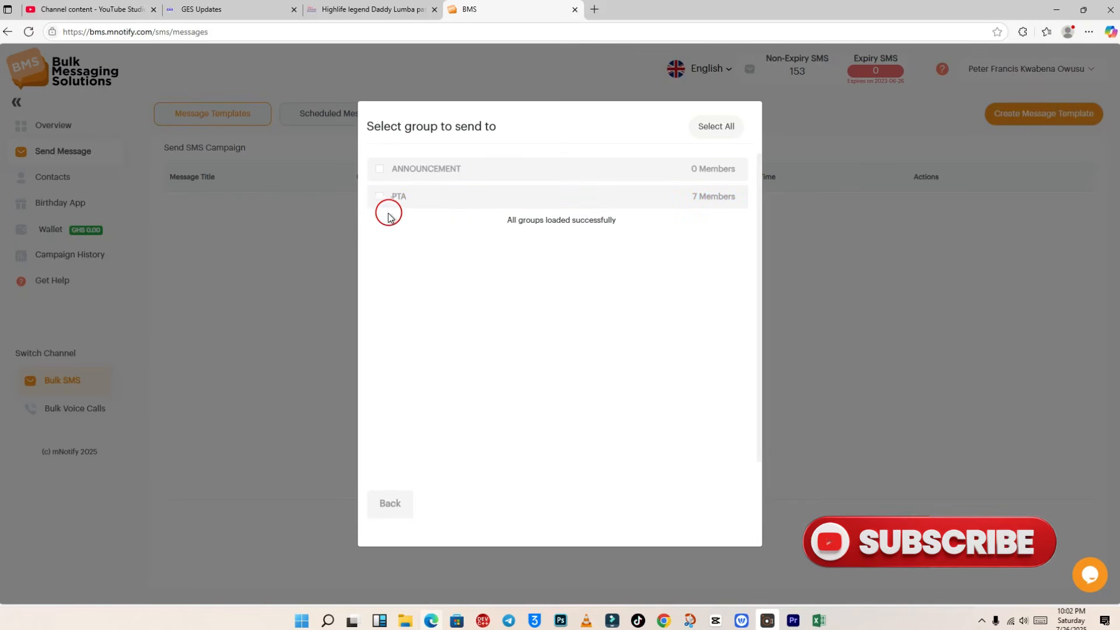
left_click(380, 198)
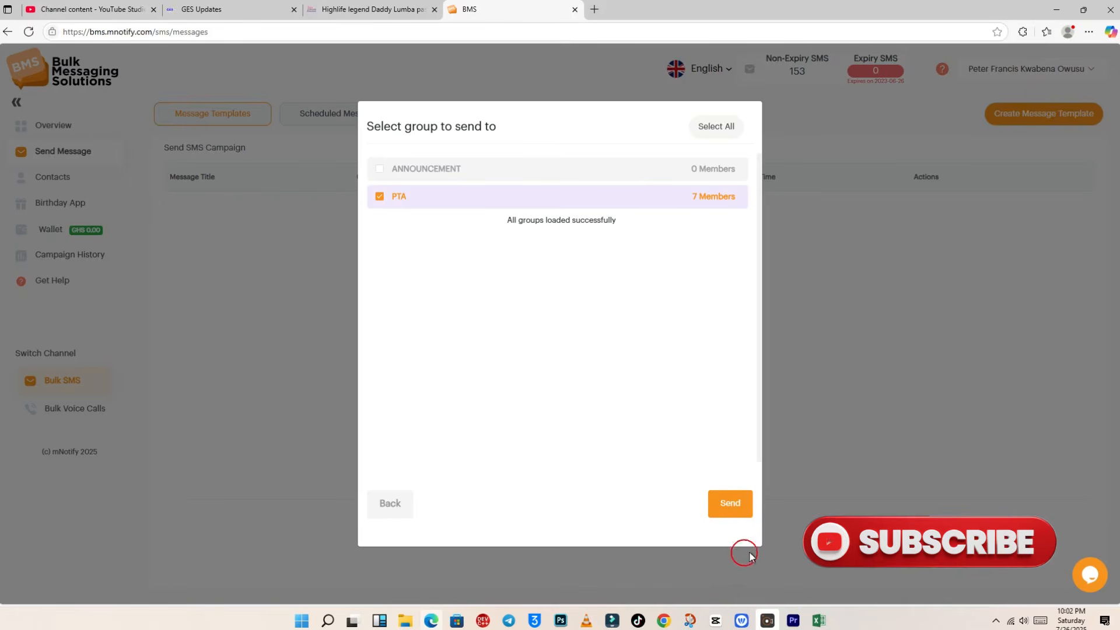
Step: Proceed to the PTA group message details and begin typing the campaign title, starting with 'P'
left_click(730, 504)
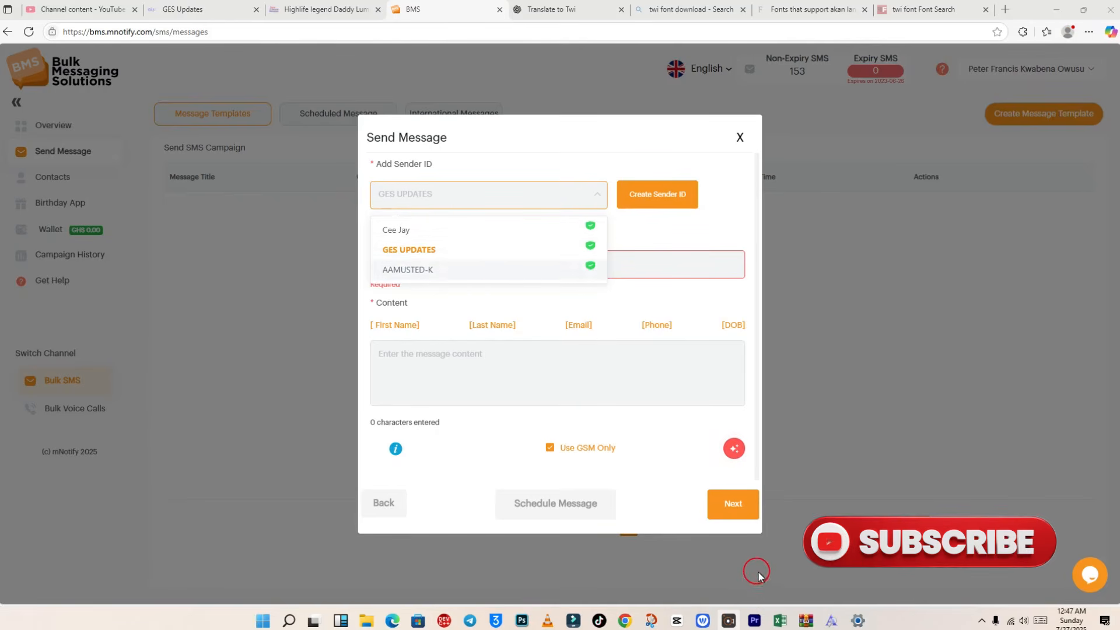
left_click(462, 267)
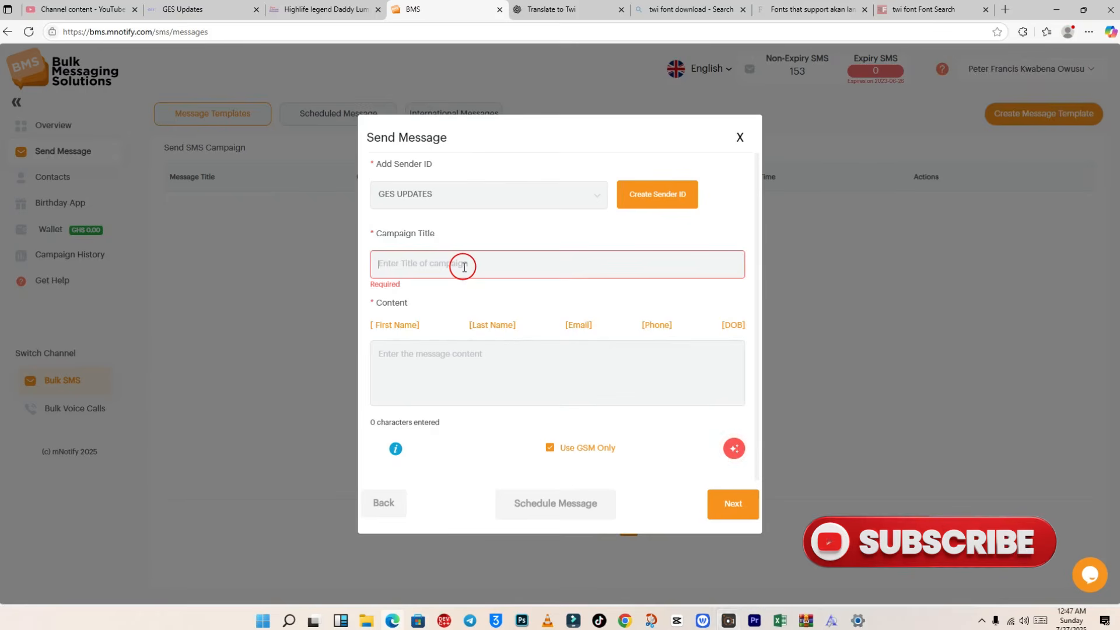
type("PTA MEETING")
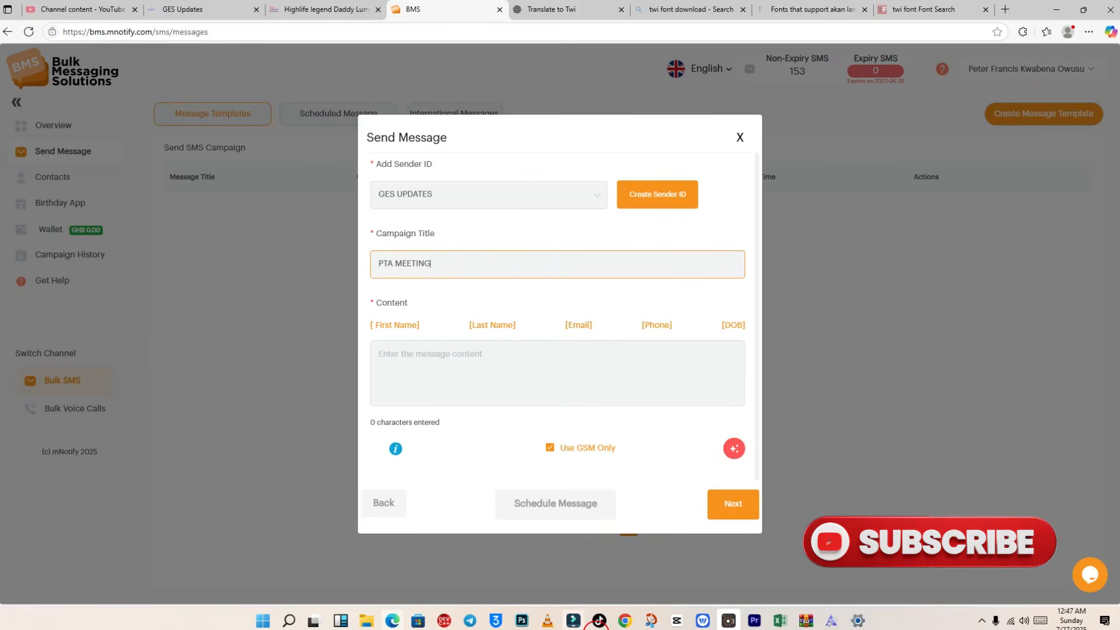
Step: Type 'Hello!' as the opening of the message content
left_click(474, 359)
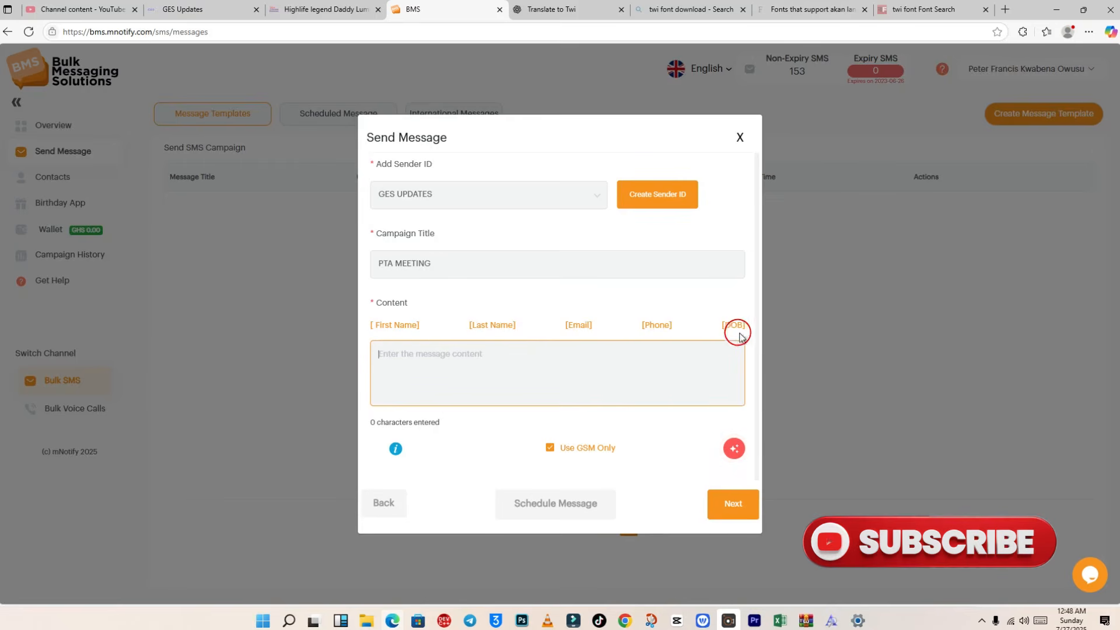
left_click(433, 364)
type("H")
key("BackSpace")
type("H")
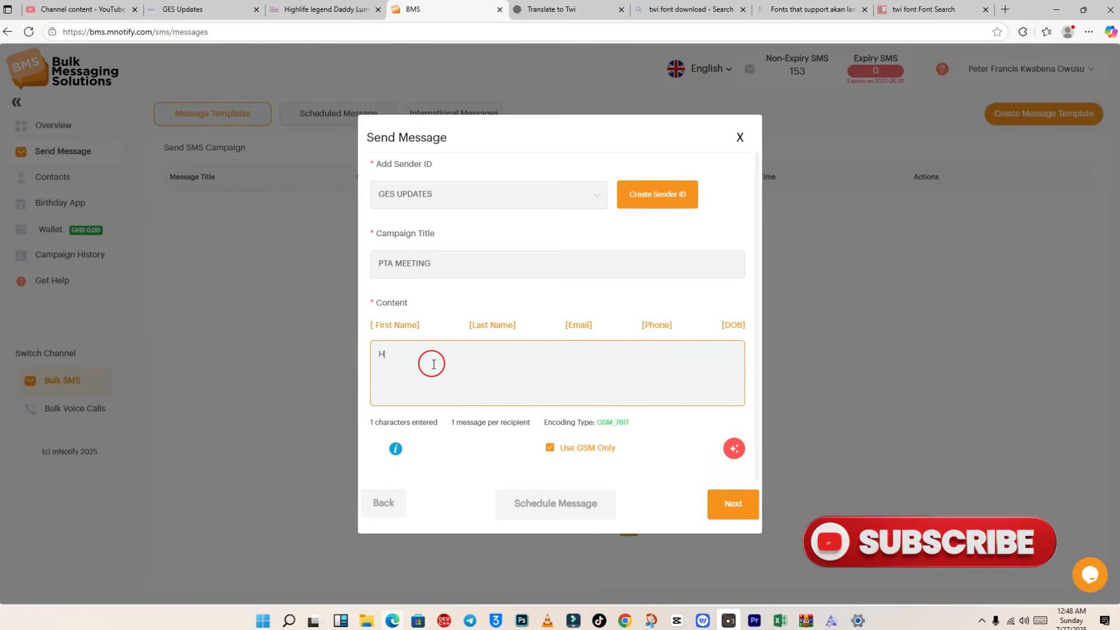
type("ello")
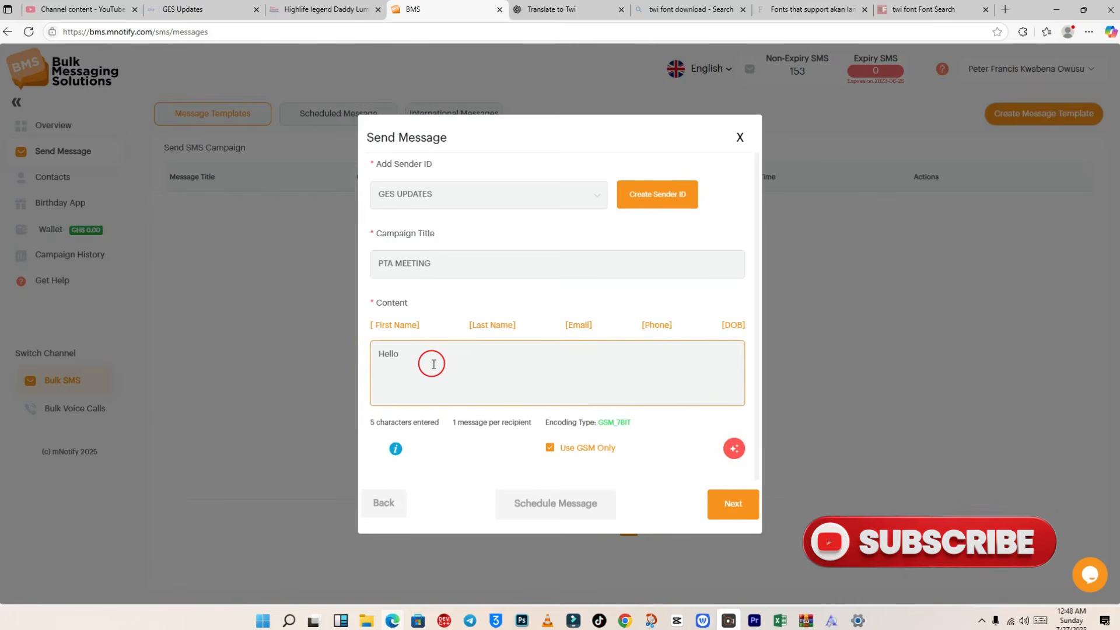
type("!")
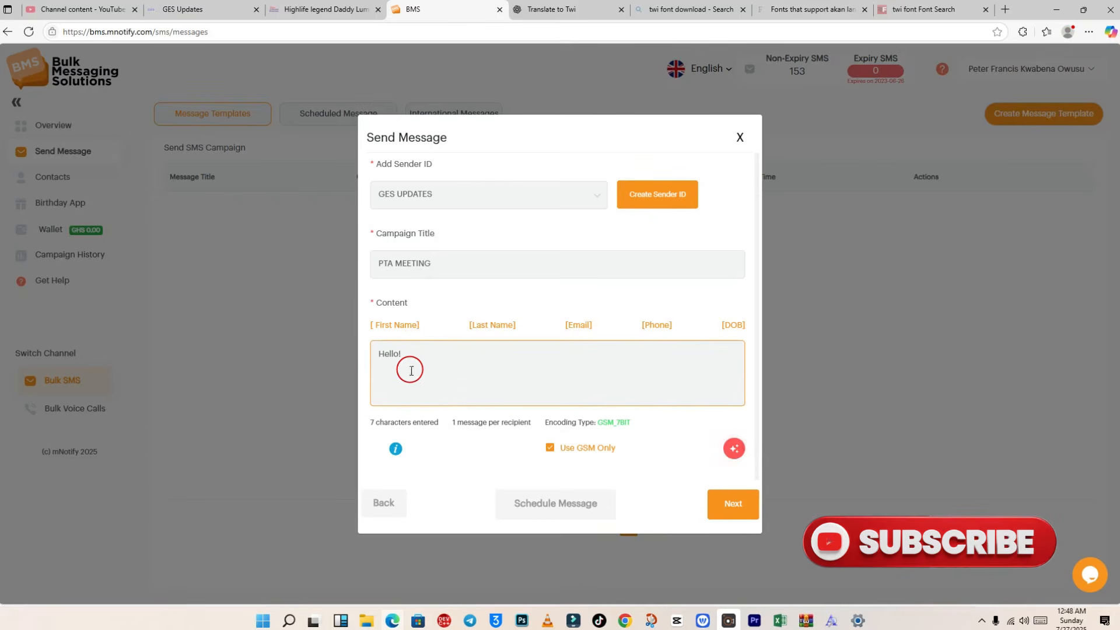
Step: Insert then remove the [fname] and [lname] placeholders, leaving only 'Hello!'
left_click(389, 324)
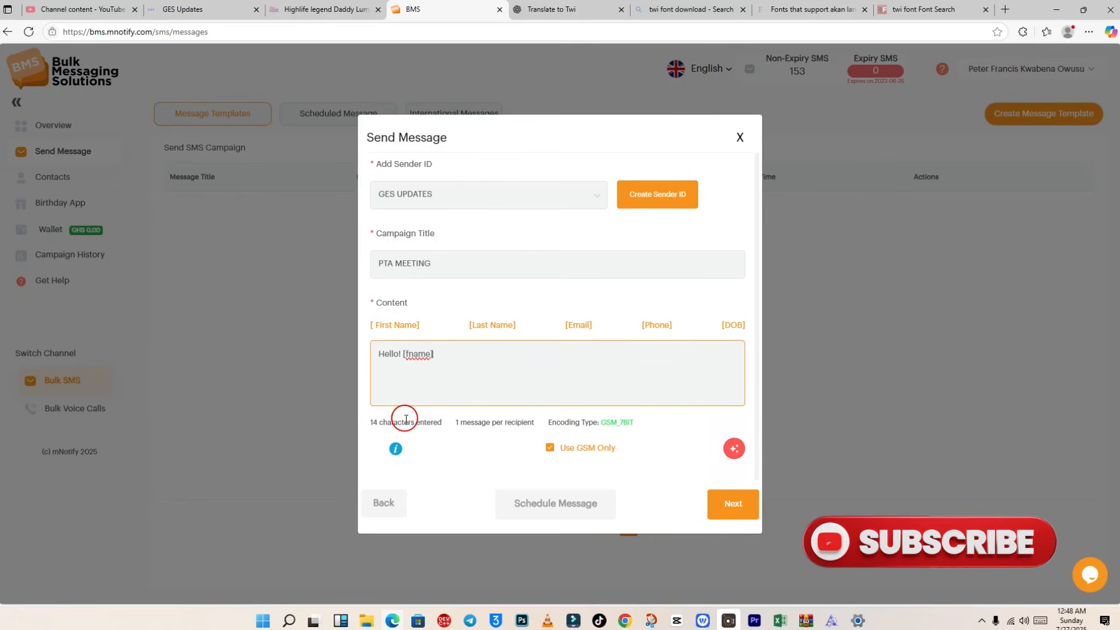
left_click(444, 355)
left_click(434, 355)
left_click_drag(435, 355, 406, 357)
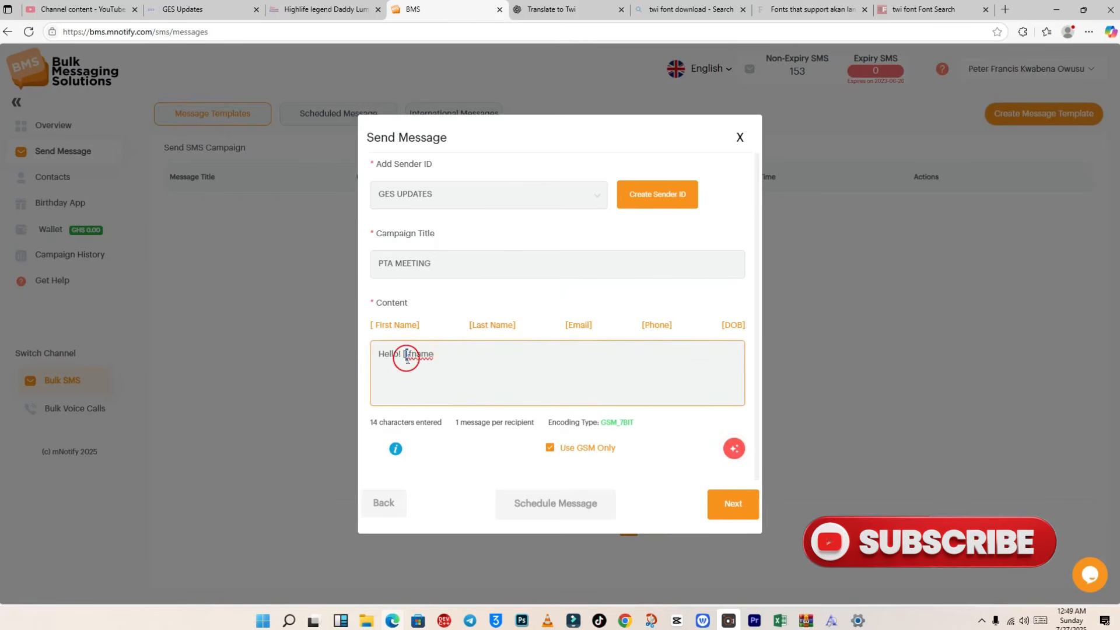
left_click(449, 355)
key("BackSpace")
key("BackSpace")
key("BackSpace")
key("BackSpace")
key("BackSpace")
key("BackSpace")
key("BackSpace")
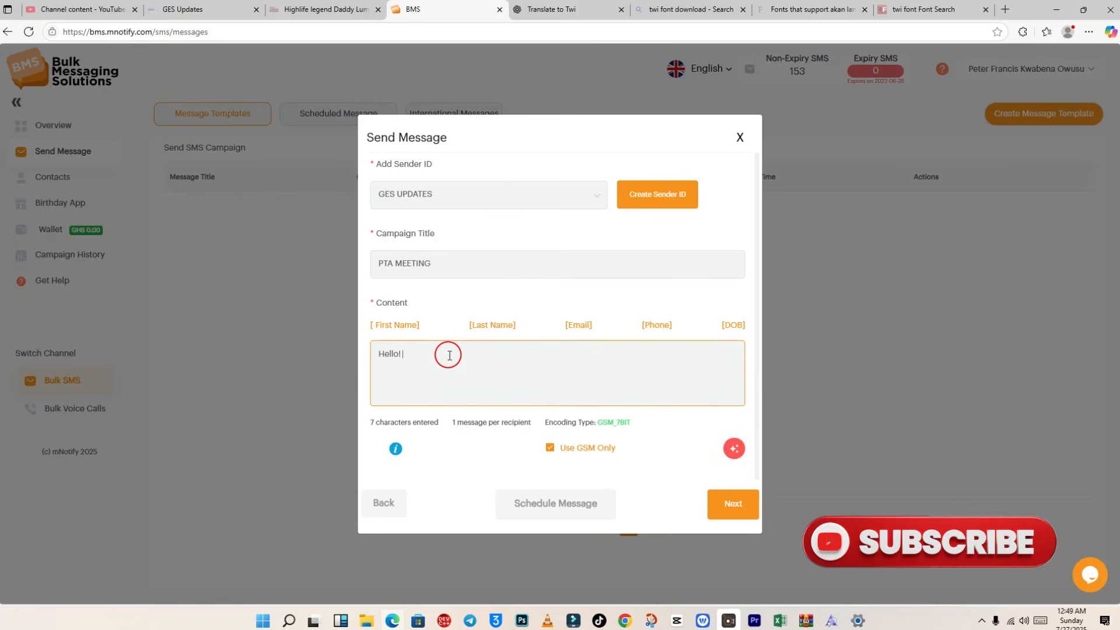
left_click(499, 325)
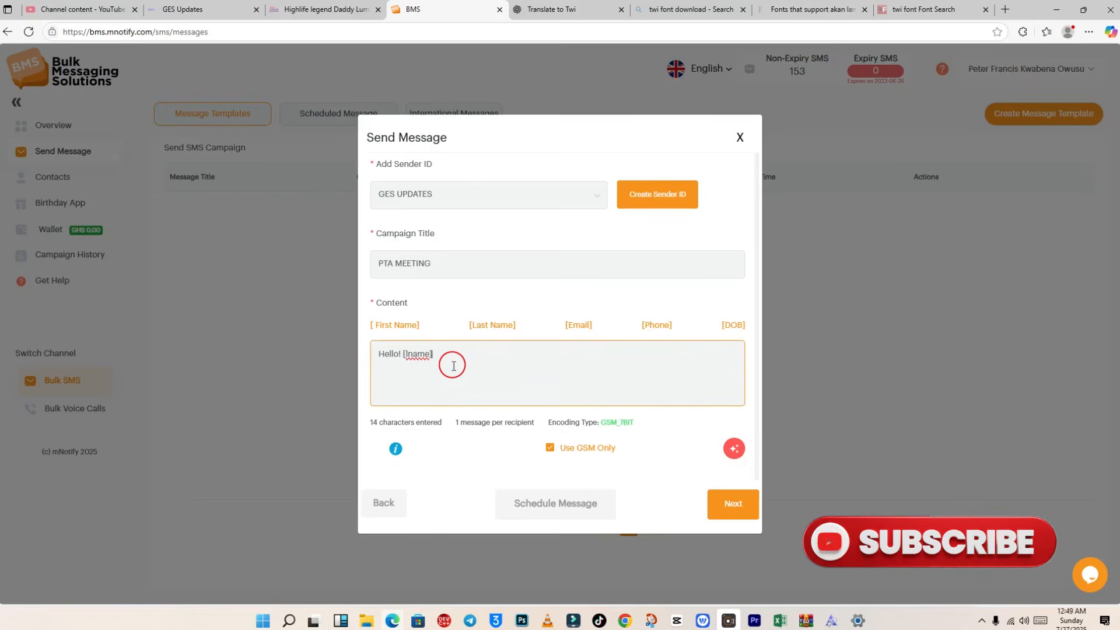
left_click(437, 357)
left_click_drag(437, 357, 406, 355)
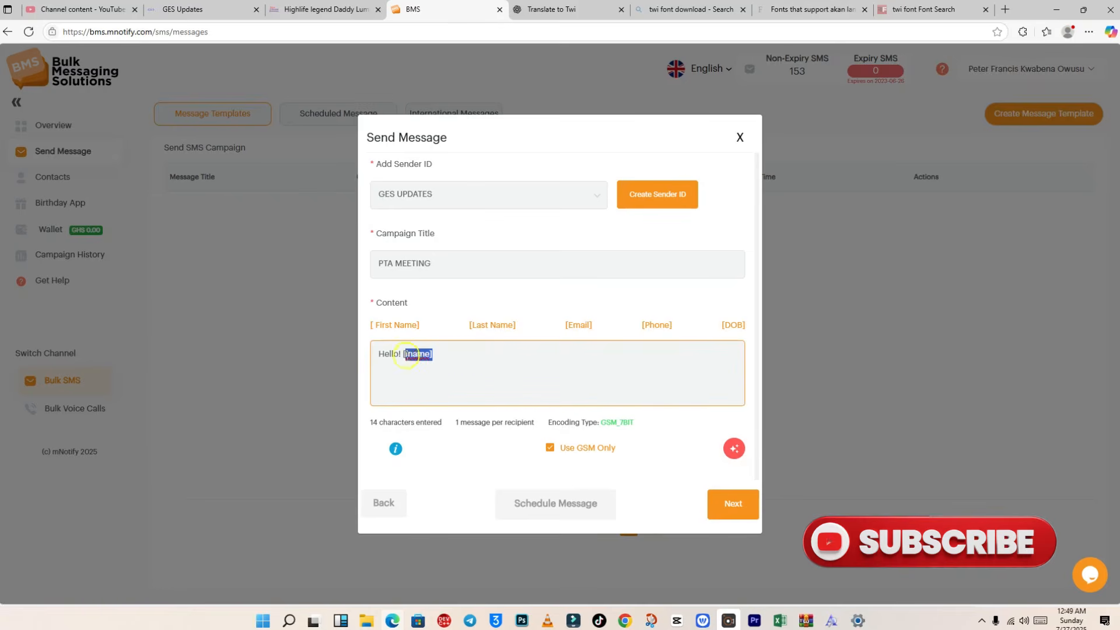
key("BackSpace")
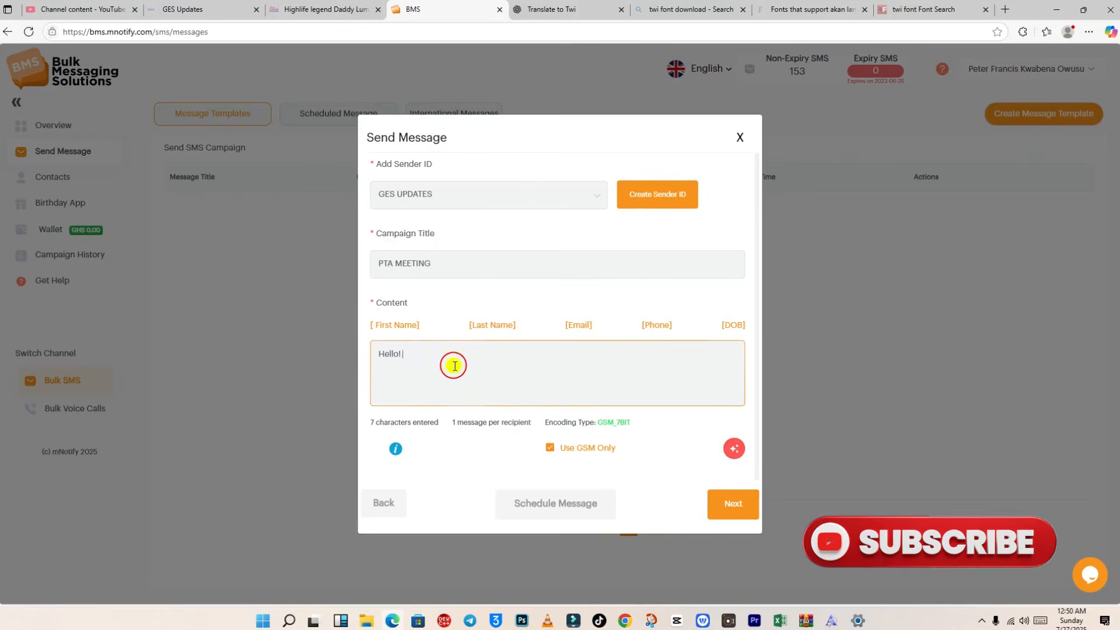
Step: On a new line, write that the meeting scheduled on Monday 28th July, 2025..
left_click(452, 365)
key("Return")
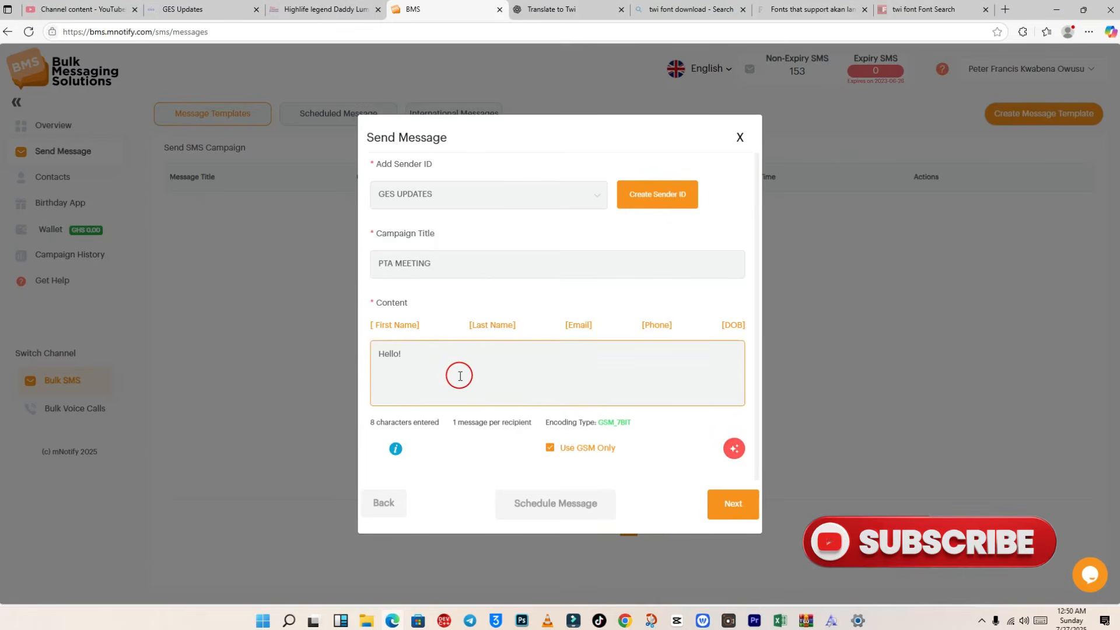
type("Thj")
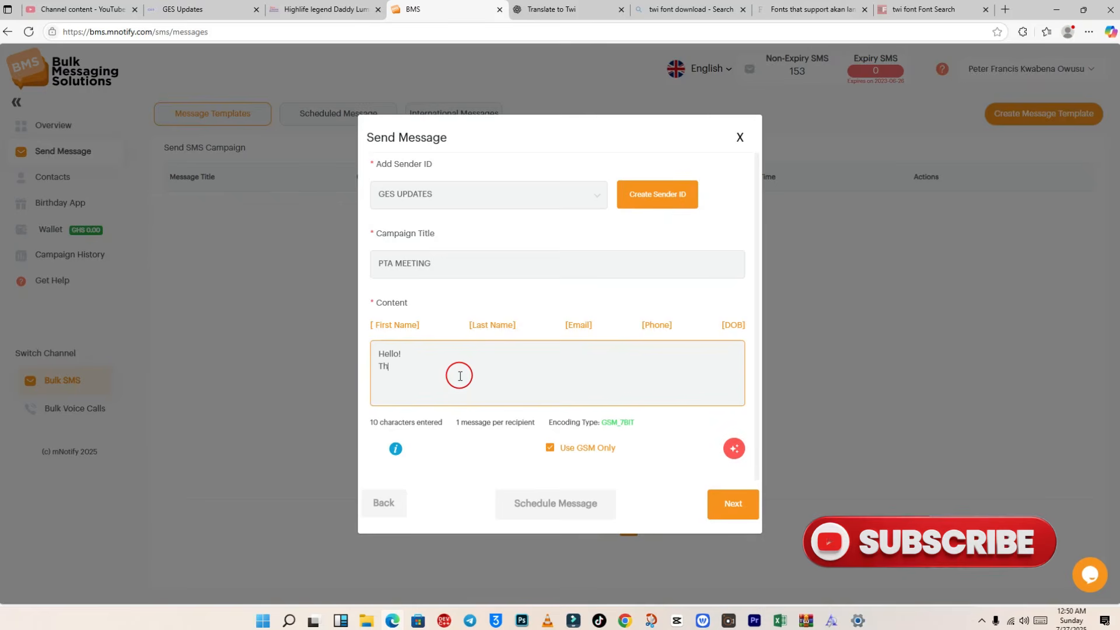
key("BackSpace")
type("is message is st")
key("BackSpace")
key("BackSpace")
key("BackSpace")
key("BackSpace")
type("to inform")
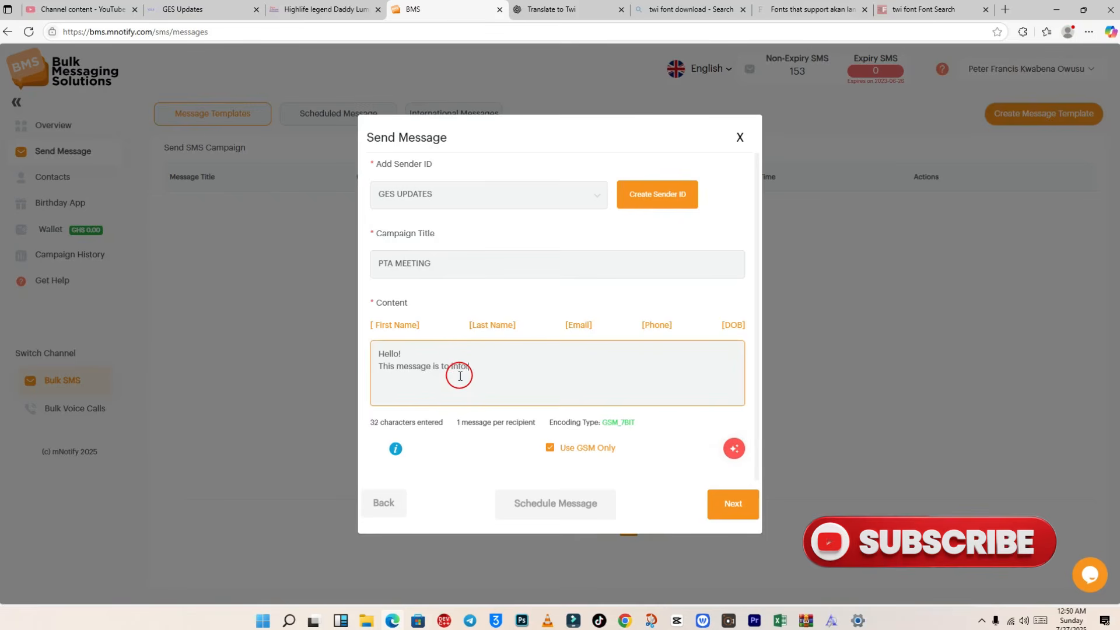
type(" you that ")
type("the")
type(" mess")
key("BackSpace")
key("BackSpace")
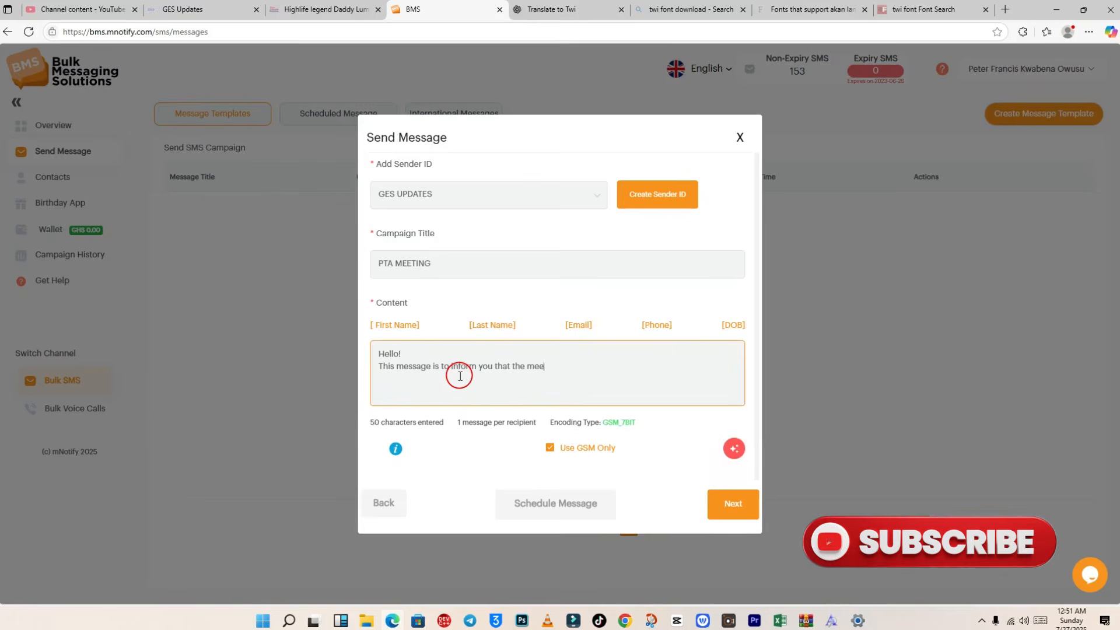
type("eting schedulled")
key("BackSpace")
key("BackSpace")
type("ed on Mo")
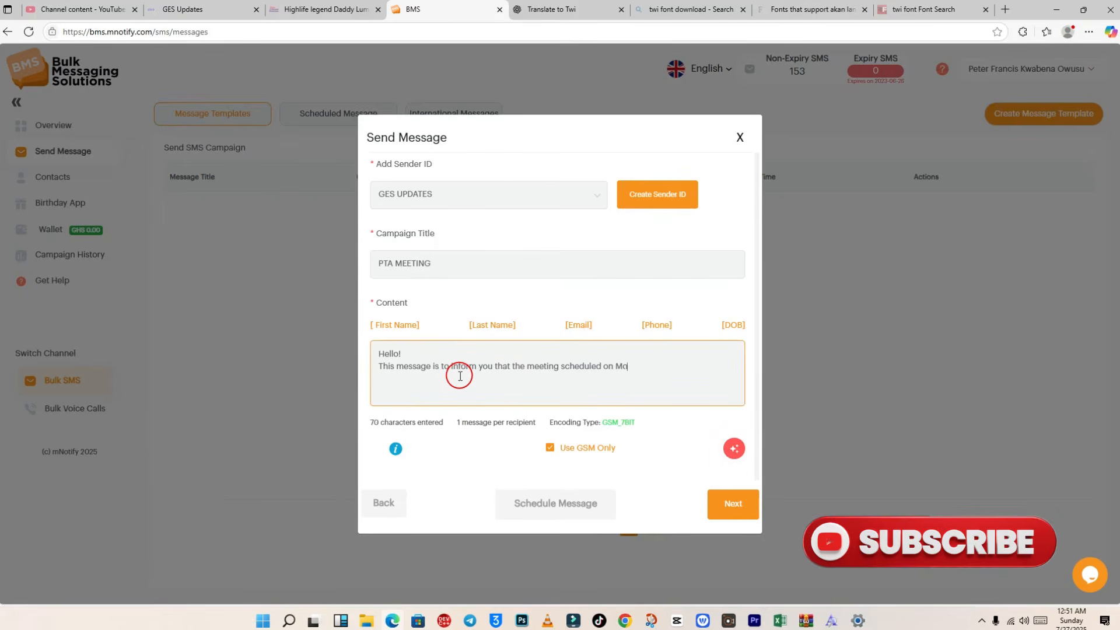
type("nday")
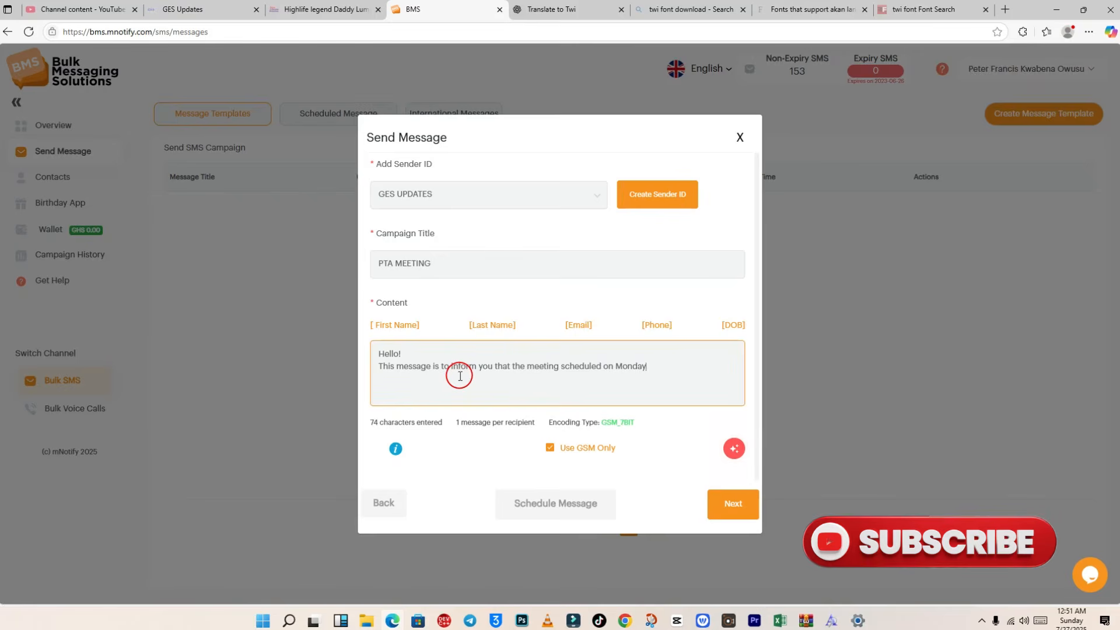
type(" 28th Jul")
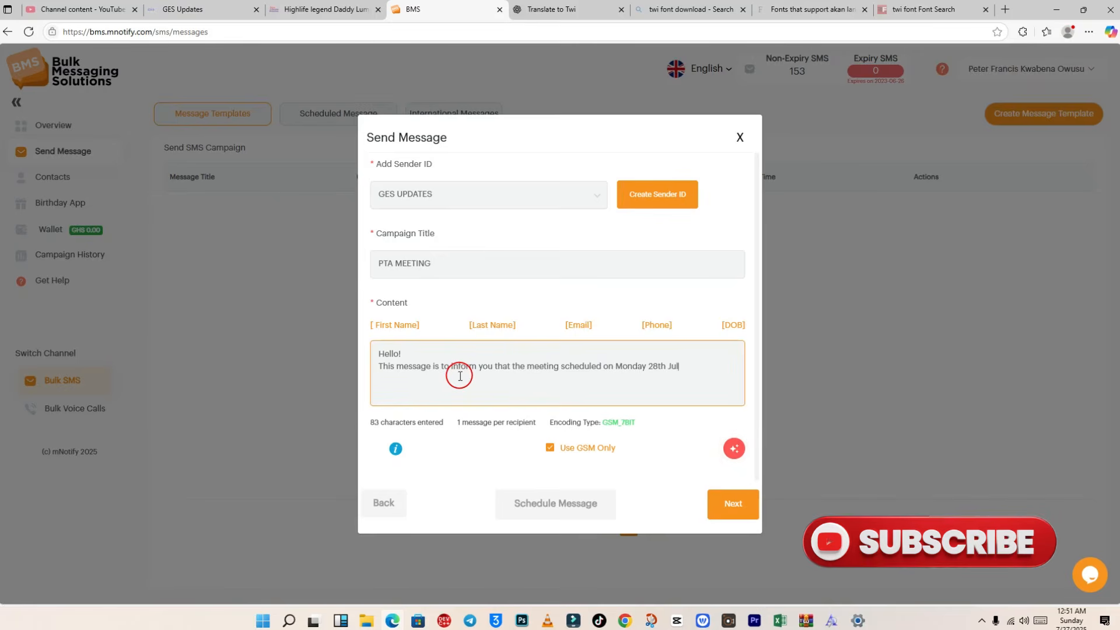
type("y, 2025")
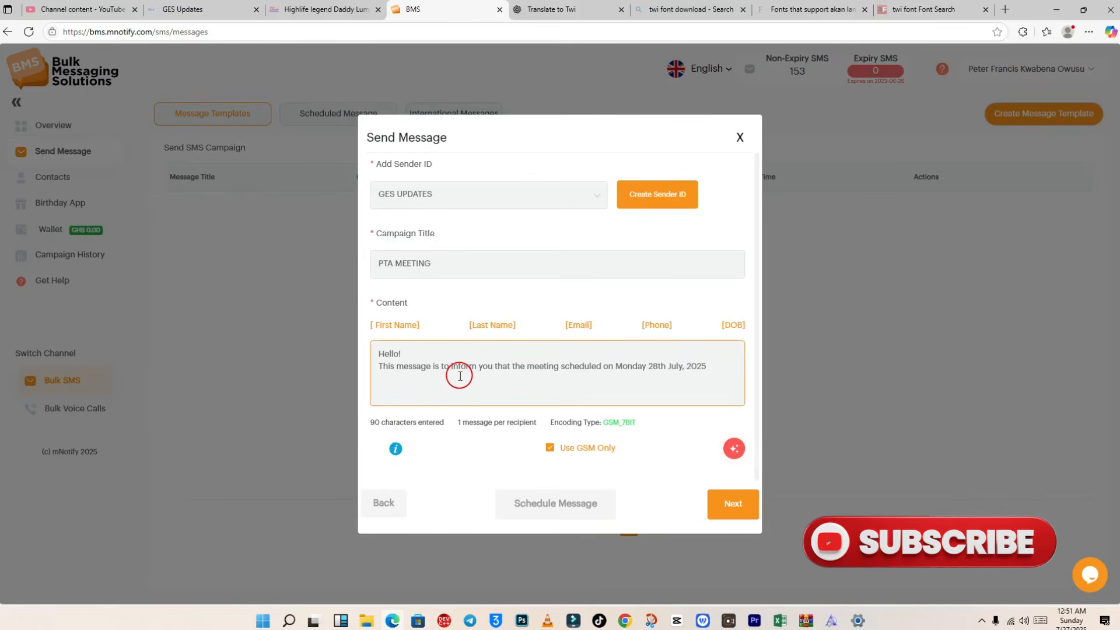
type(" has")
Step: Finish with 'will not come on as planned', new date communicated later, 'thank you'
key("BackSpace")
key("BackSpace")
type("w")
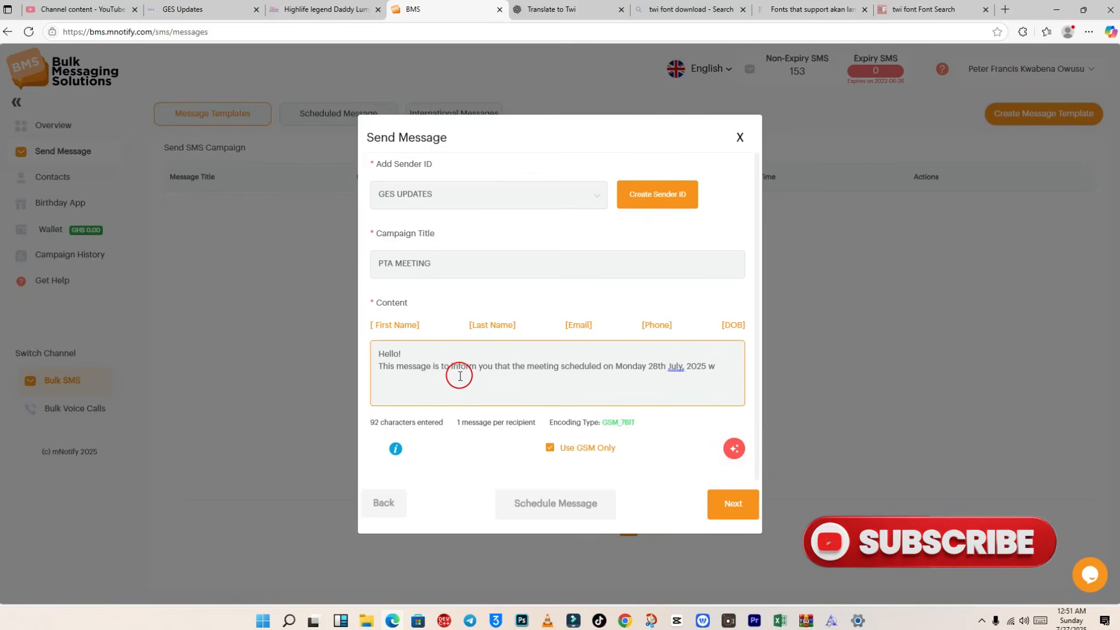
type("ill notco")
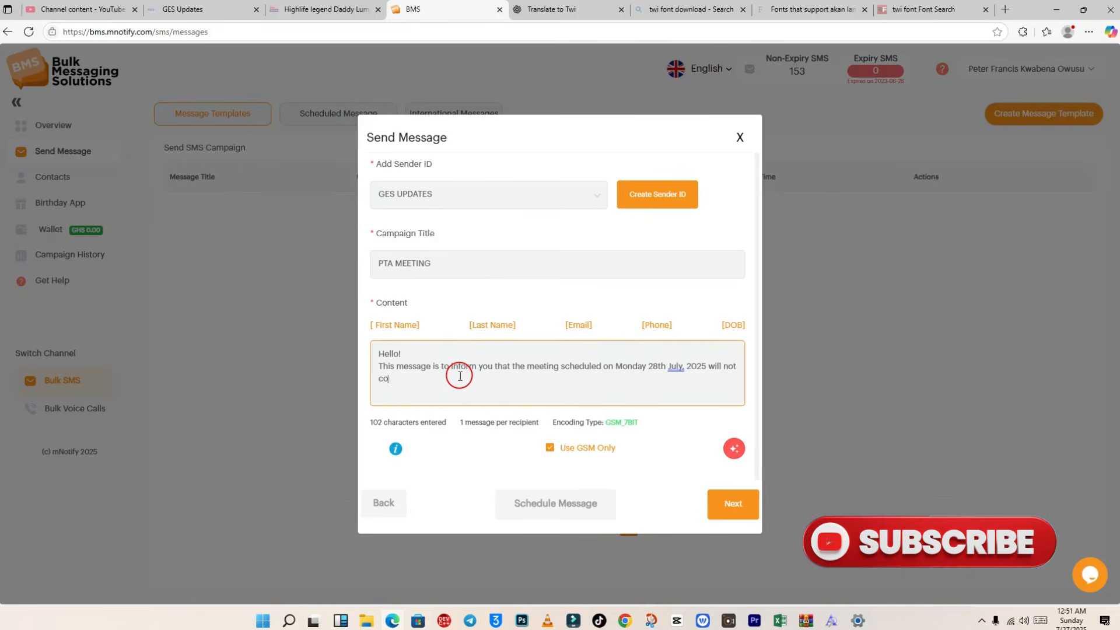
type("me on as plan")
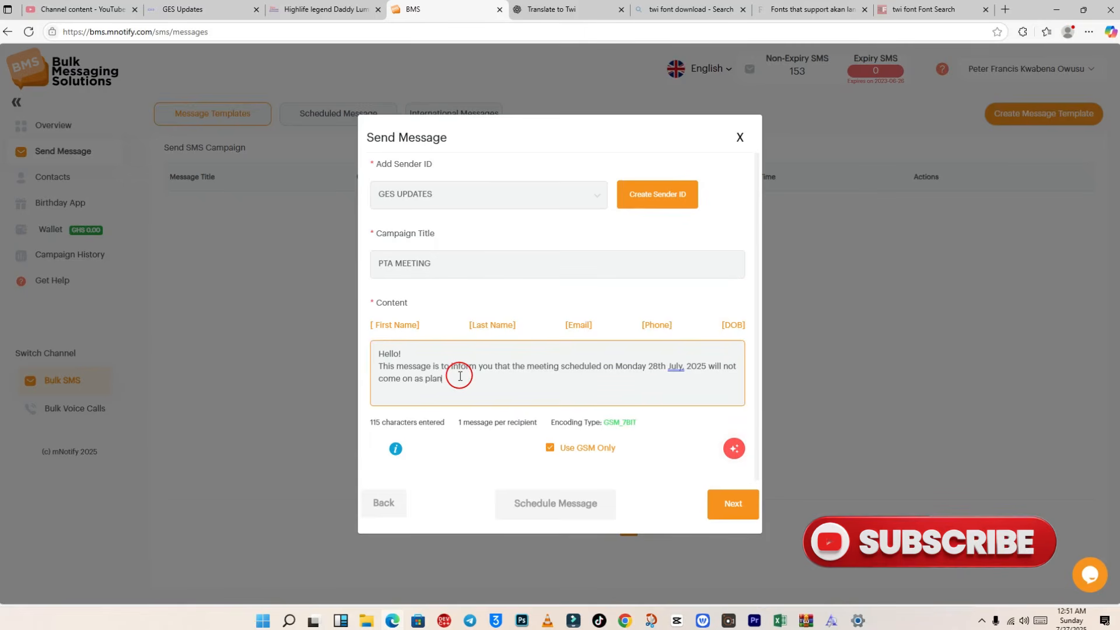
type("ned.  A ")
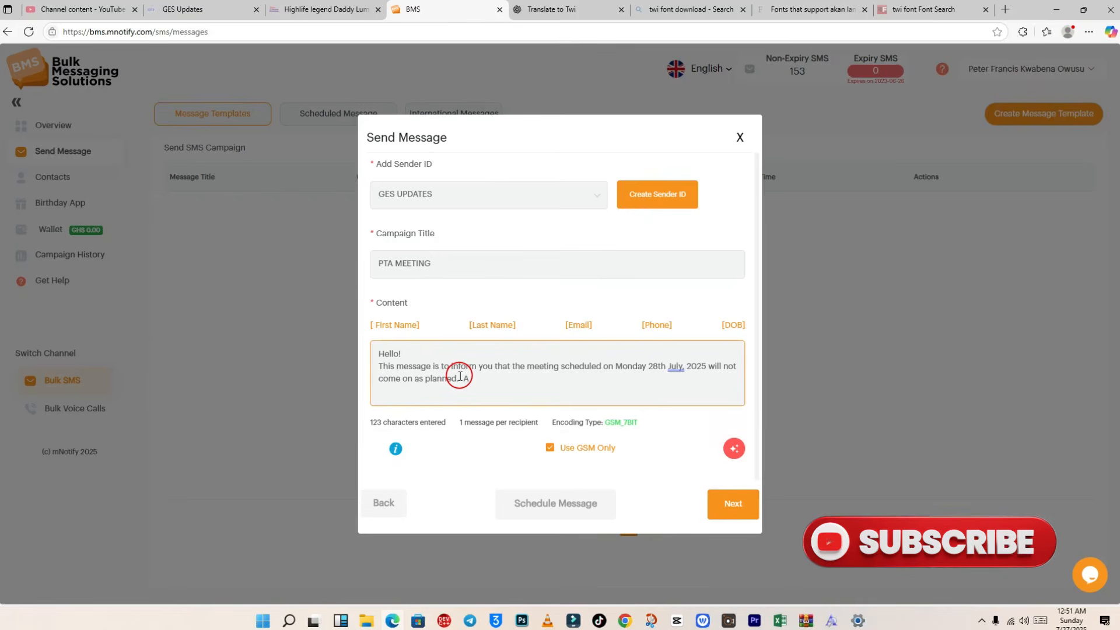
type("NEW")
key("BackSpace")
key("BackSpace")
key("BackSpace")
type("new date will be fo")
key("BackSpace")
key("BackSpace")
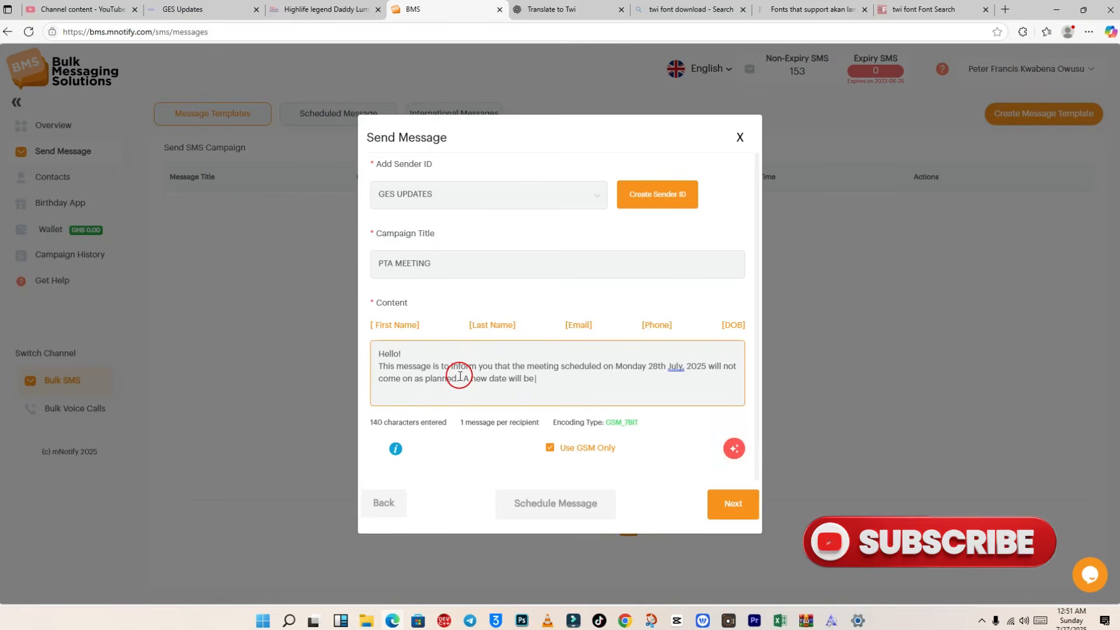
type("communi")
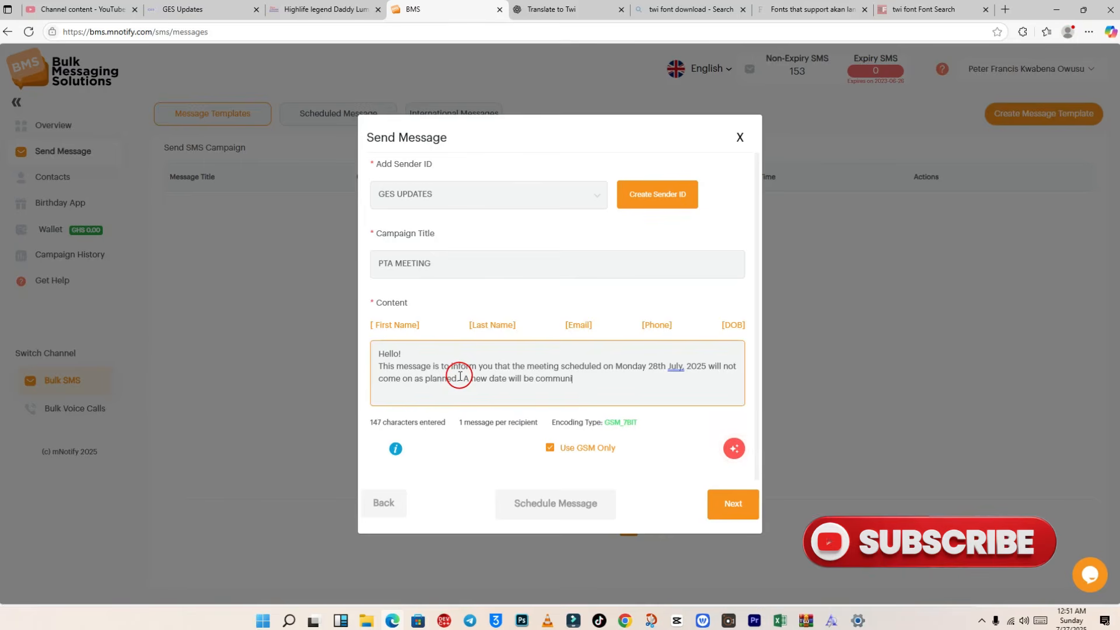
type("cated  to you")
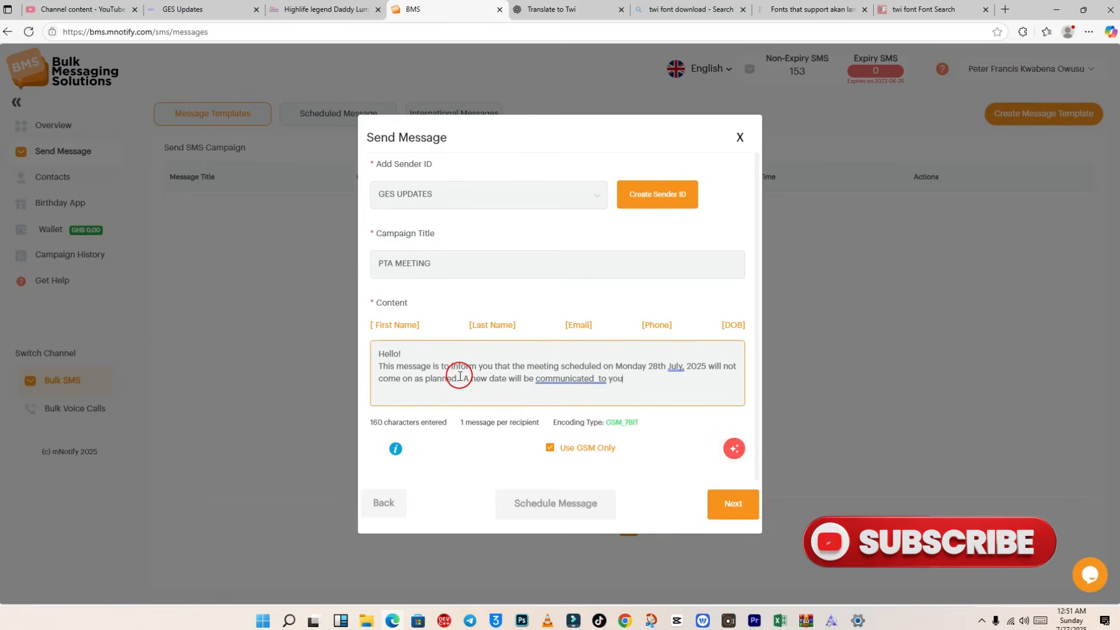
type(" later. thank you")
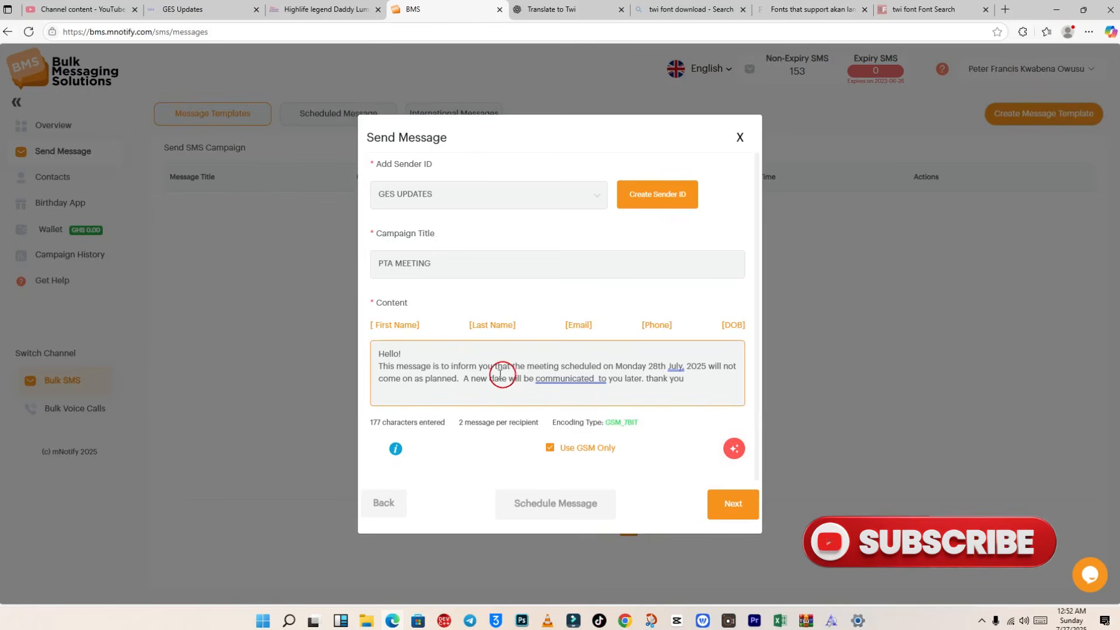
Step: Insert the [fname] first-name placeholder right after 'Hello!'
left_click(435, 355)
left_click(395, 326)
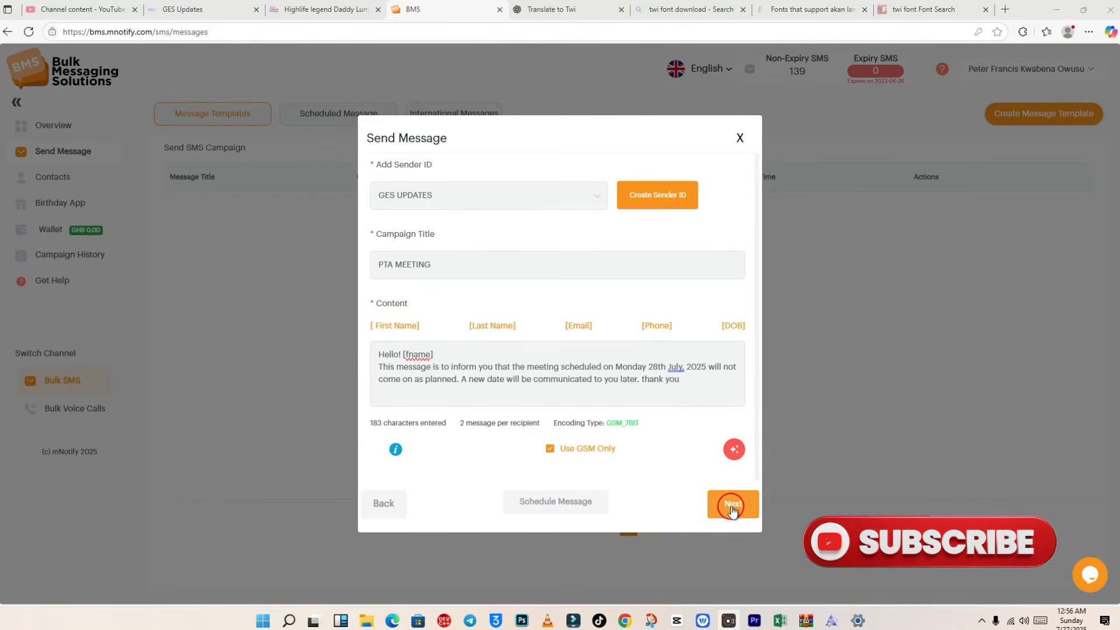
Step: Review the confirmation and send the personalised message to all 7 PTA members
left_click(733, 508)
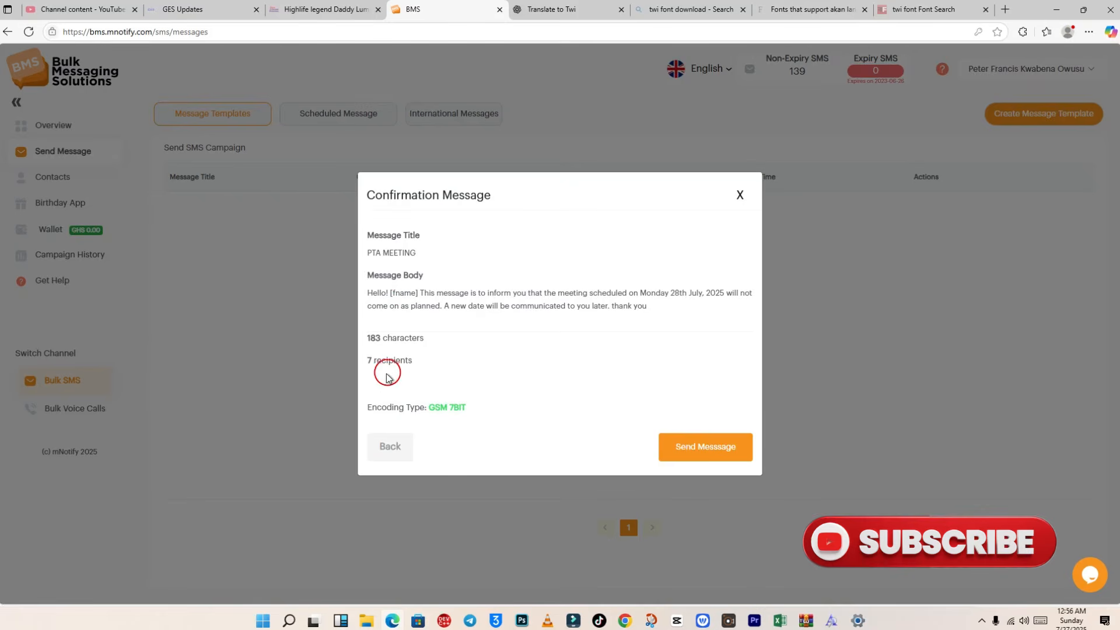
left_click(698, 452)
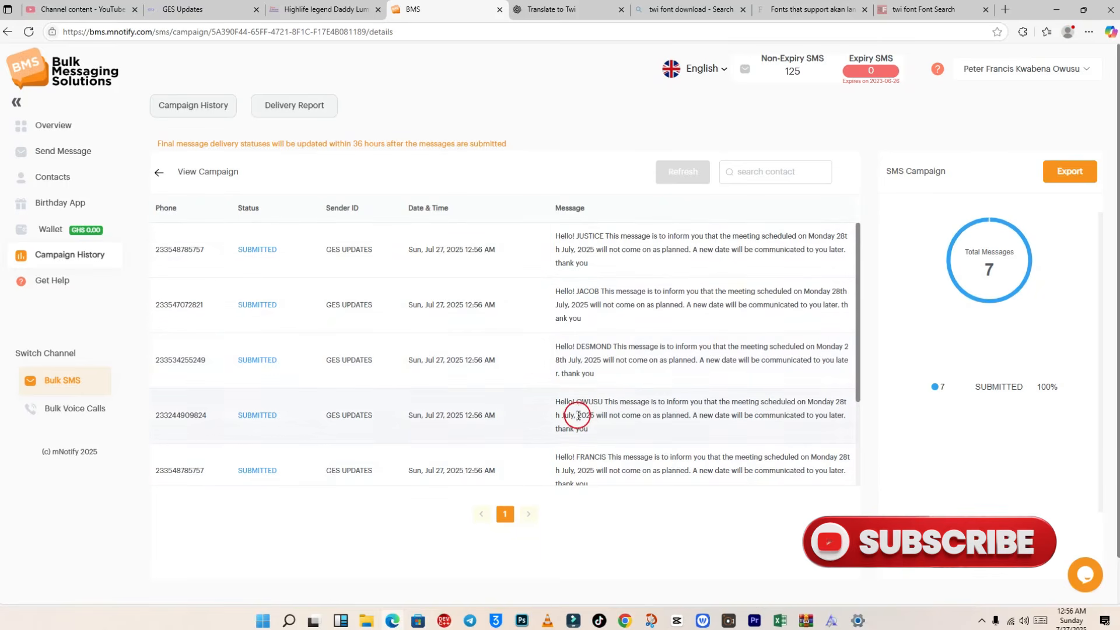
Step: Scroll the campaign details to confirm all 7 messages were submitted, then open the Wallet page
scroll(597, 472, "down", 3)
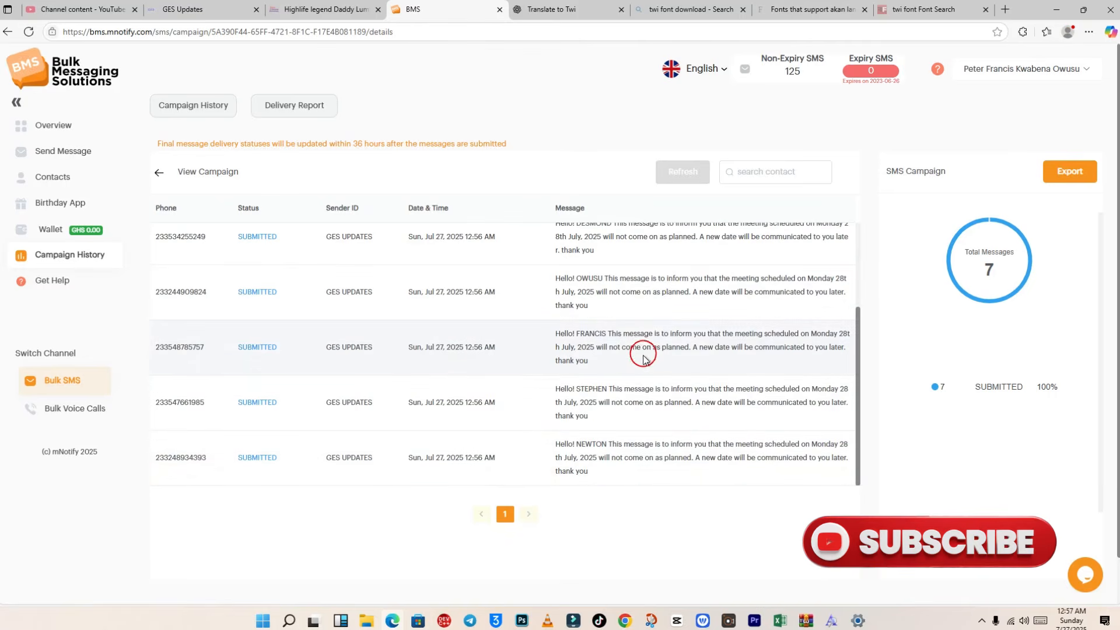
scroll(642, 357, "up", 3)
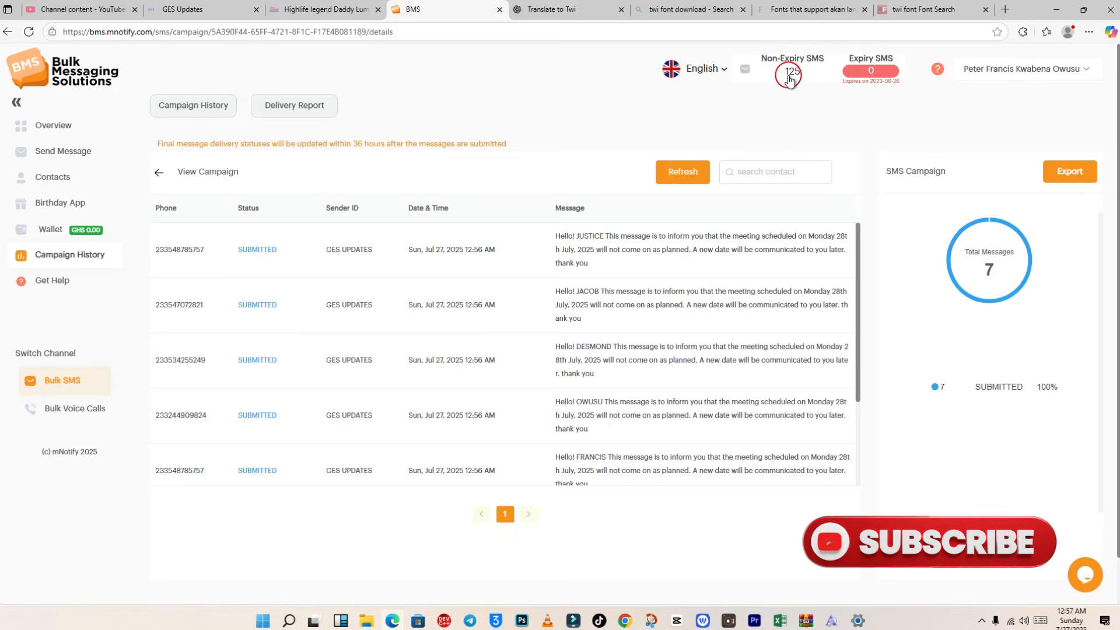
left_click(53, 230)
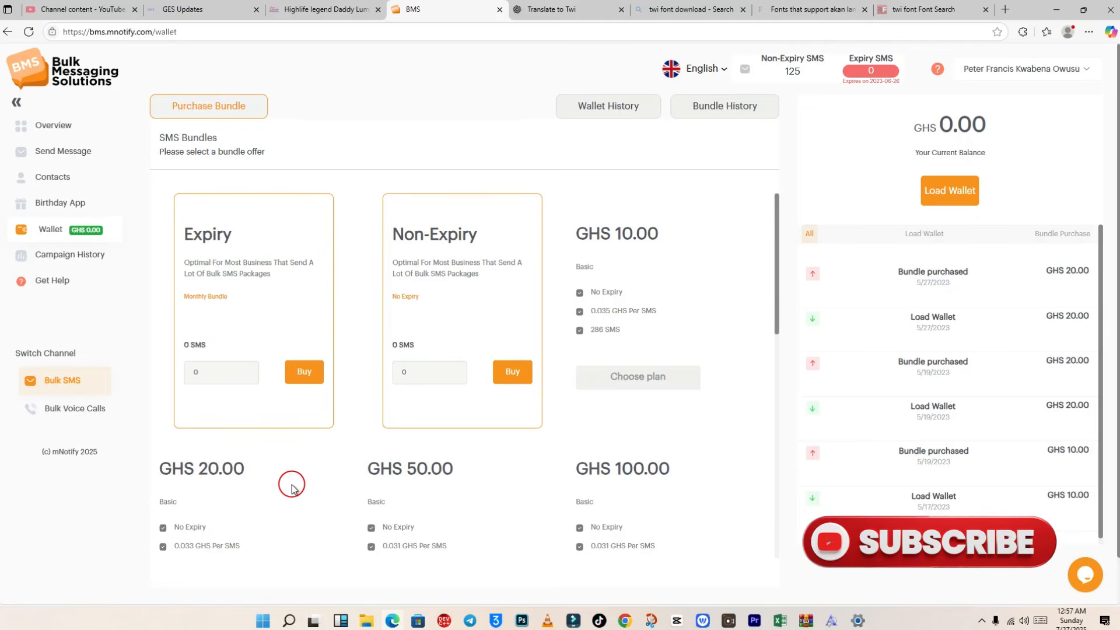
left_click(212, 371)
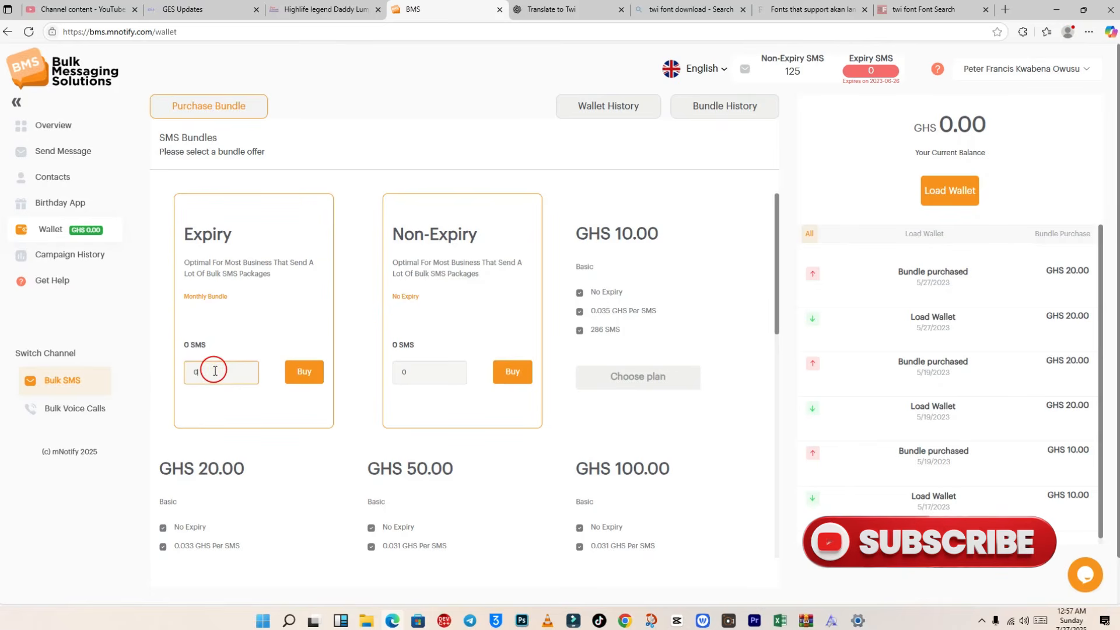
key("BackSpace")
type("10")
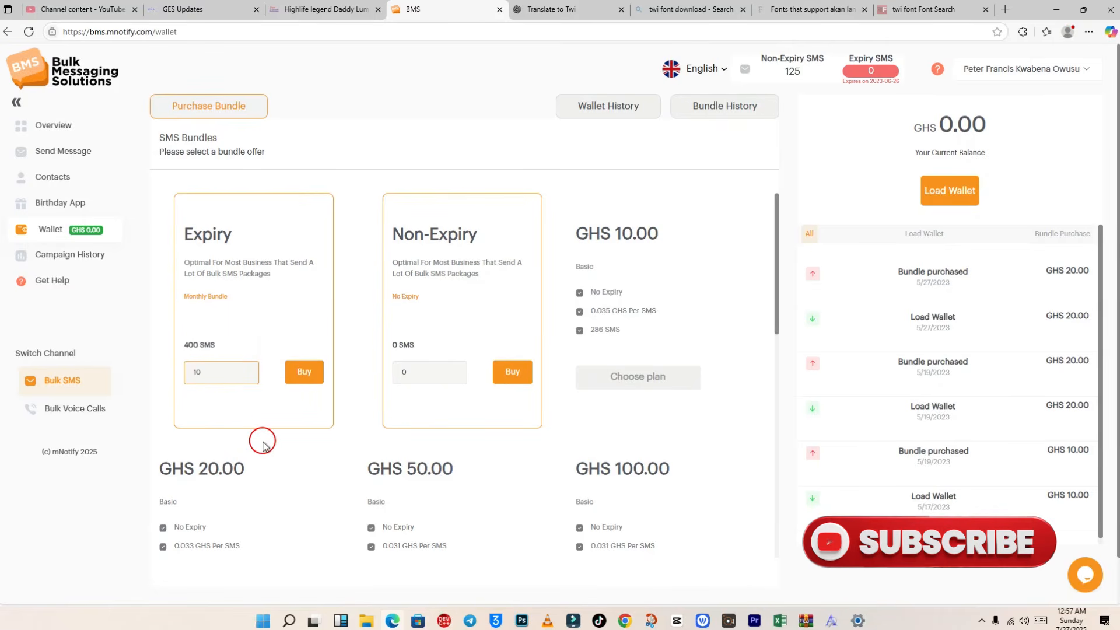
left_click(427, 367)
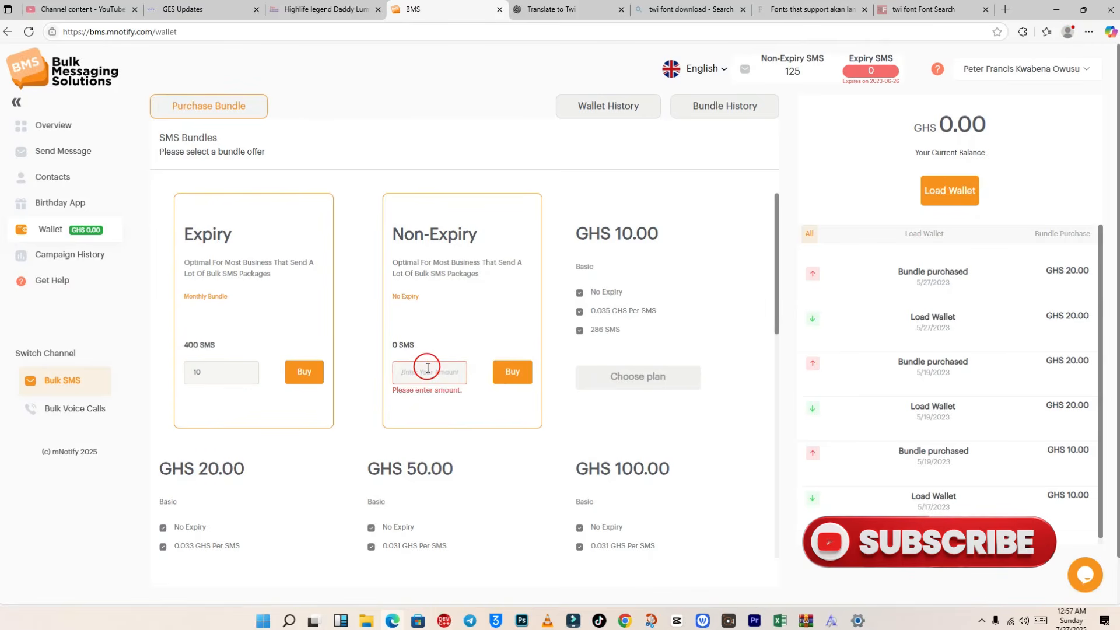
type("10")
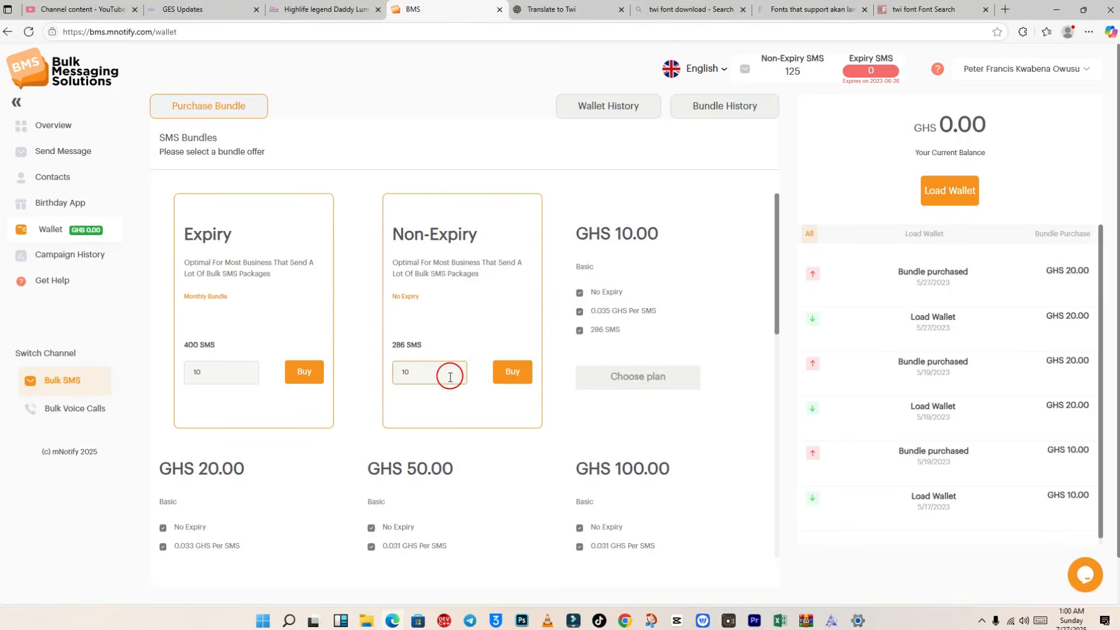
left_click(503, 373)
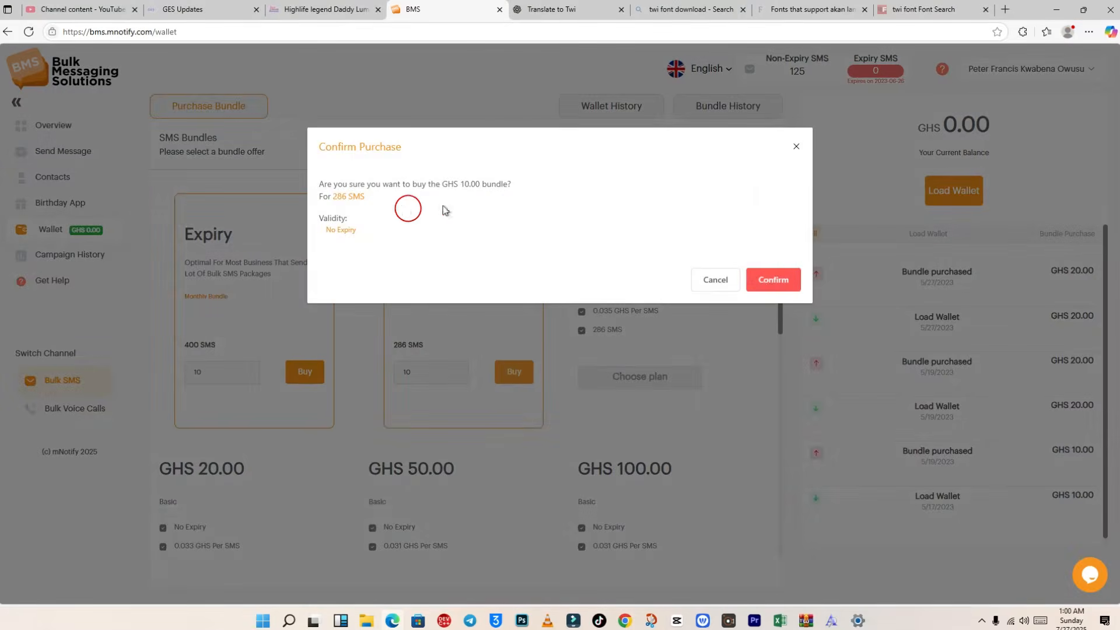
left_click(780, 283)
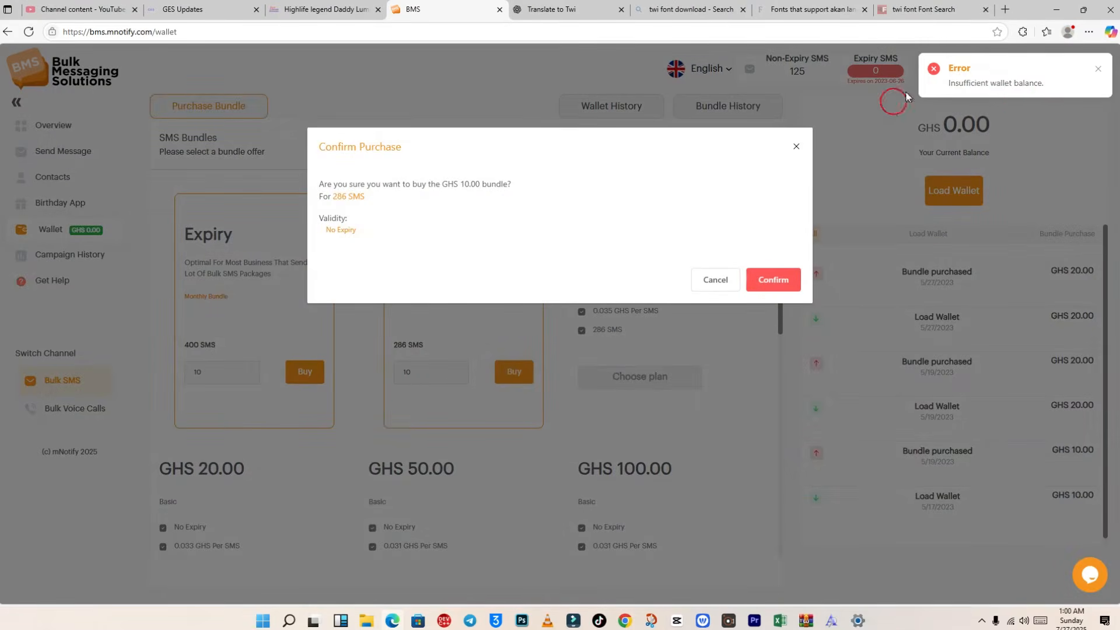
left_click(714, 288)
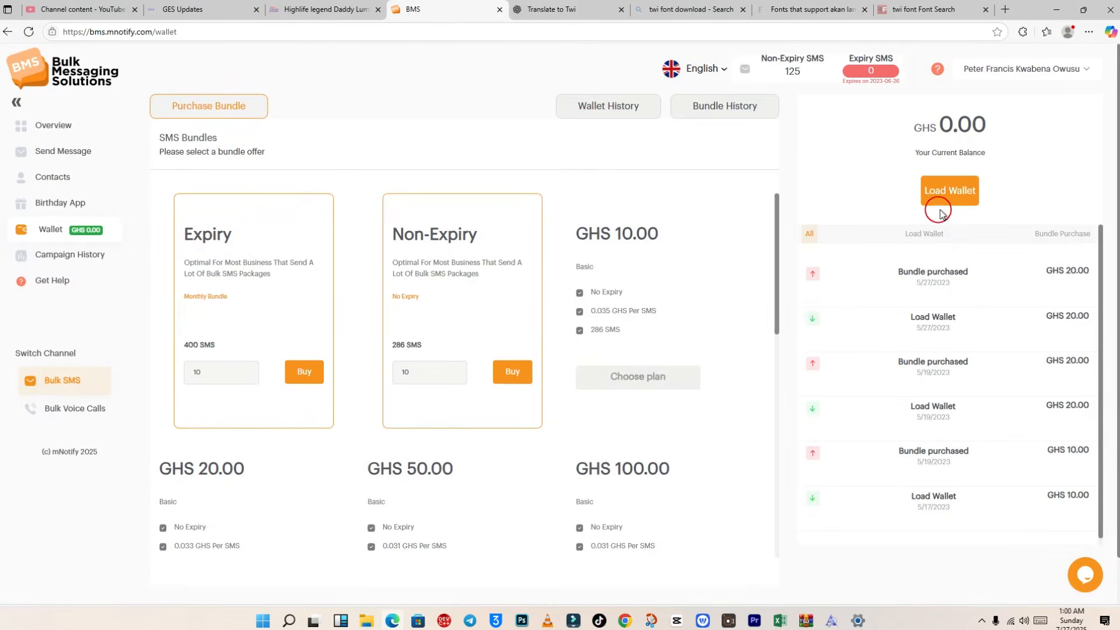
Step: Load GHS 10 into the wallet via MTN mobile money, entering the payer's phone number
left_click(952, 190)
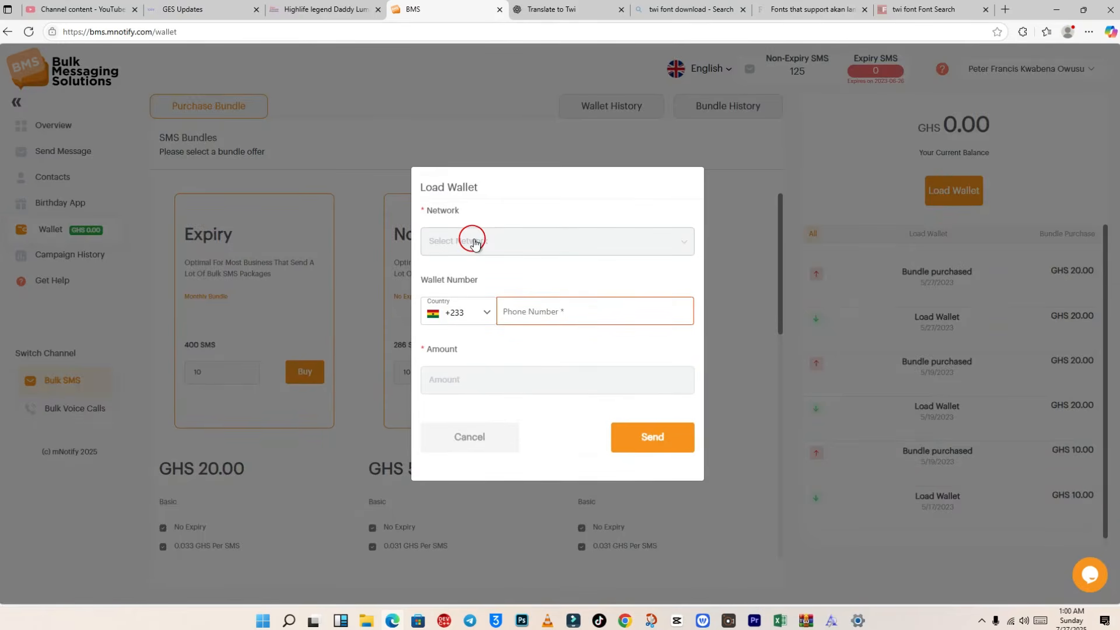
left_click(473, 241)
left_click(460, 277)
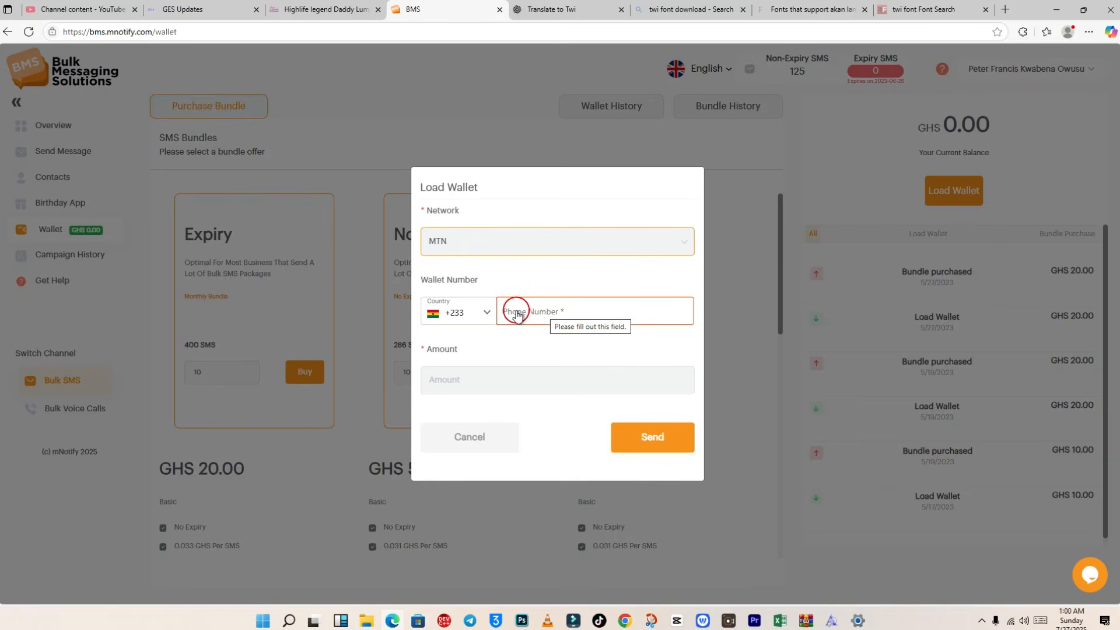
left_click(541, 311)
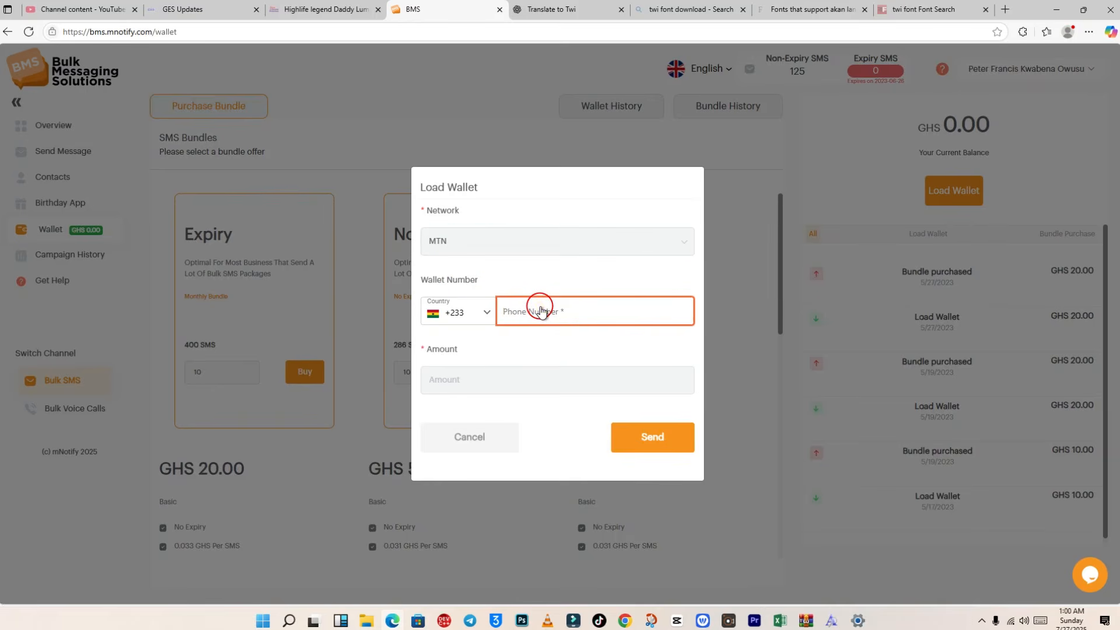
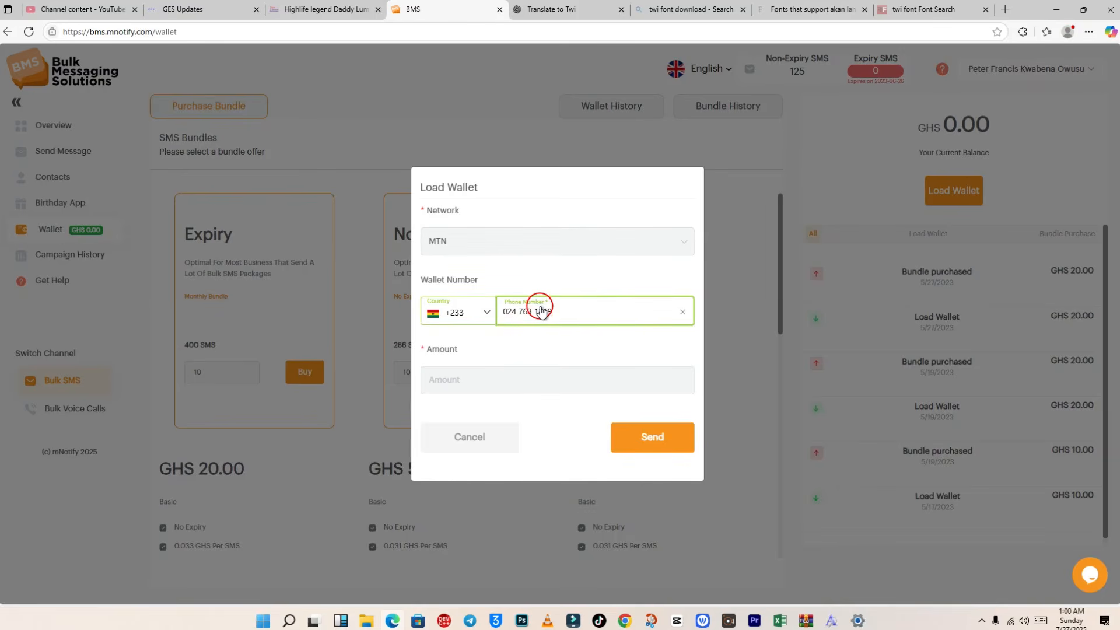
left_click(529, 383)
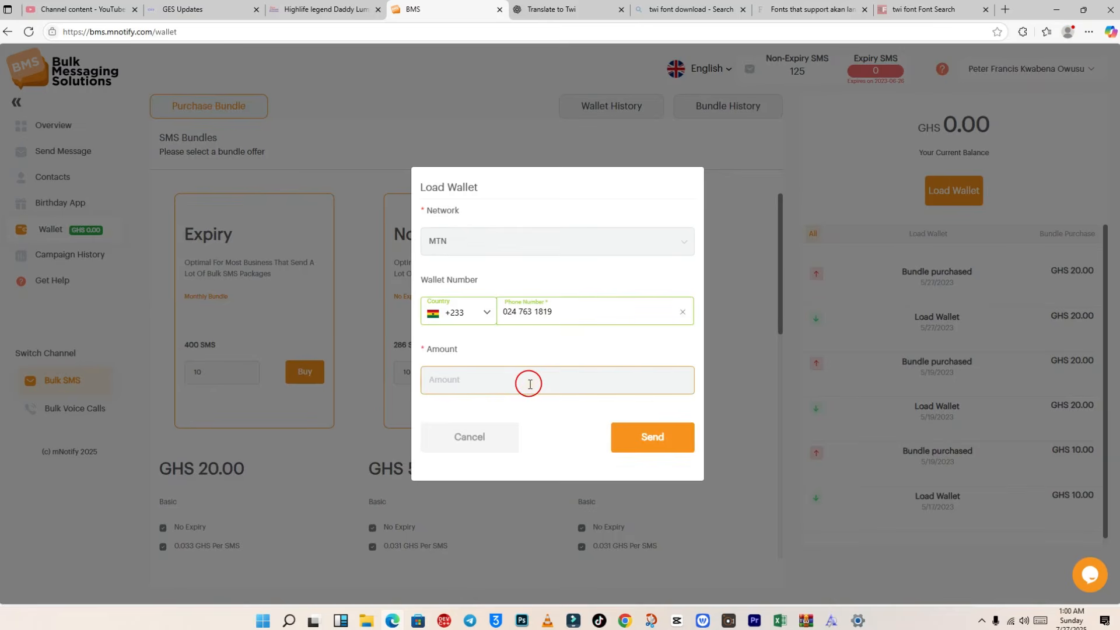
type("10")
left_click(670, 442)
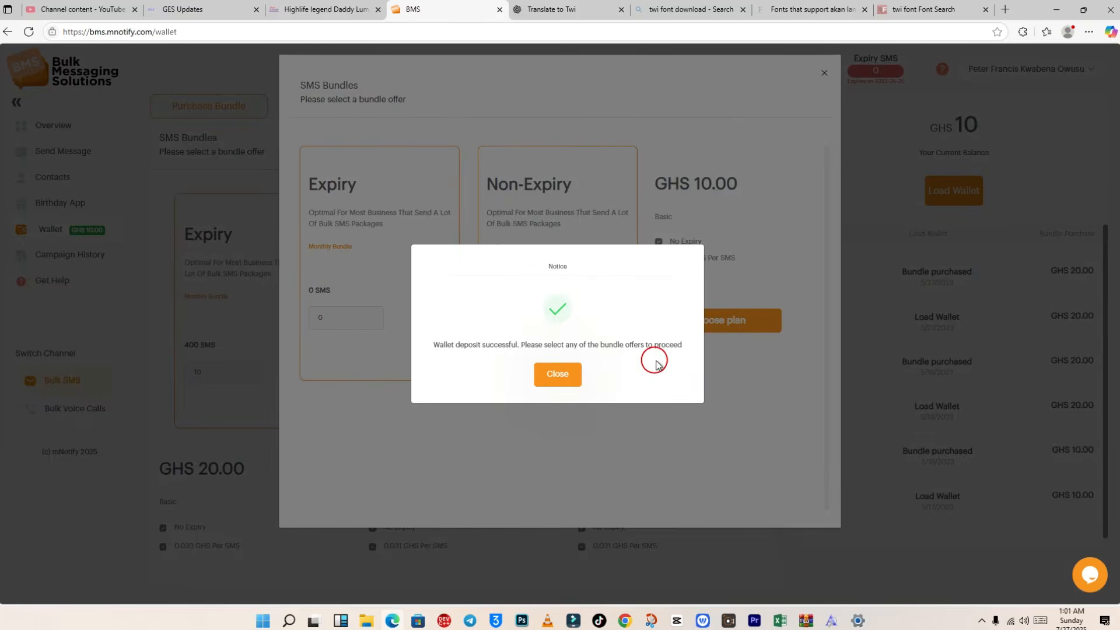
Step: Enter 10 as the non-expiry amount, then buy and confirm the GHS 10.00 bundle of 286 SMS
left_click(557, 377)
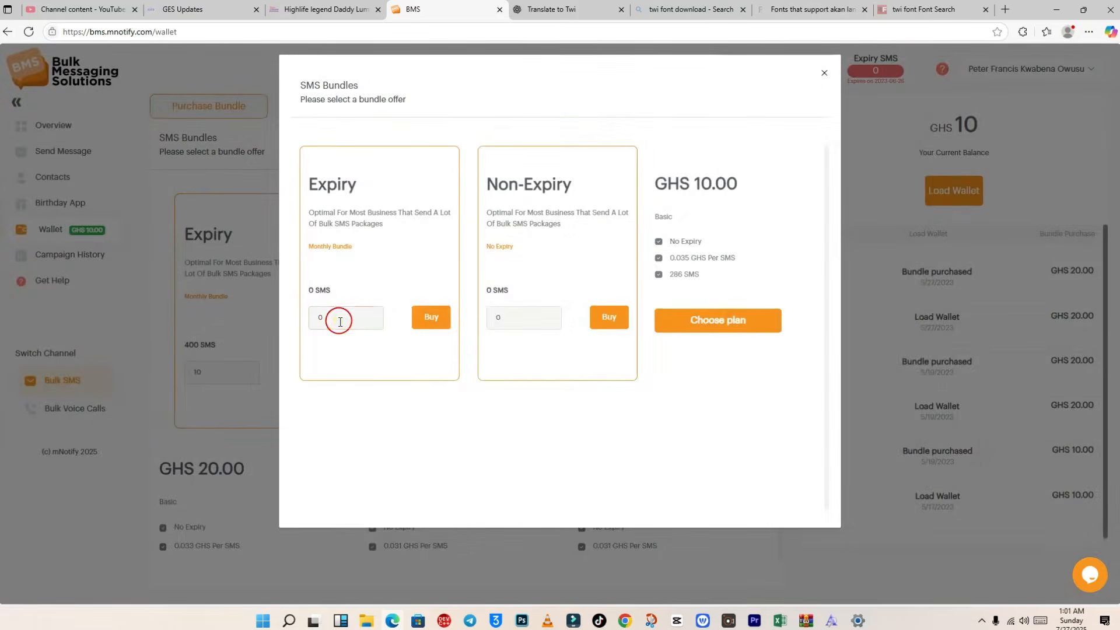
left_click(340, 321)
left_click(500, 320)
left_click(505, 321)
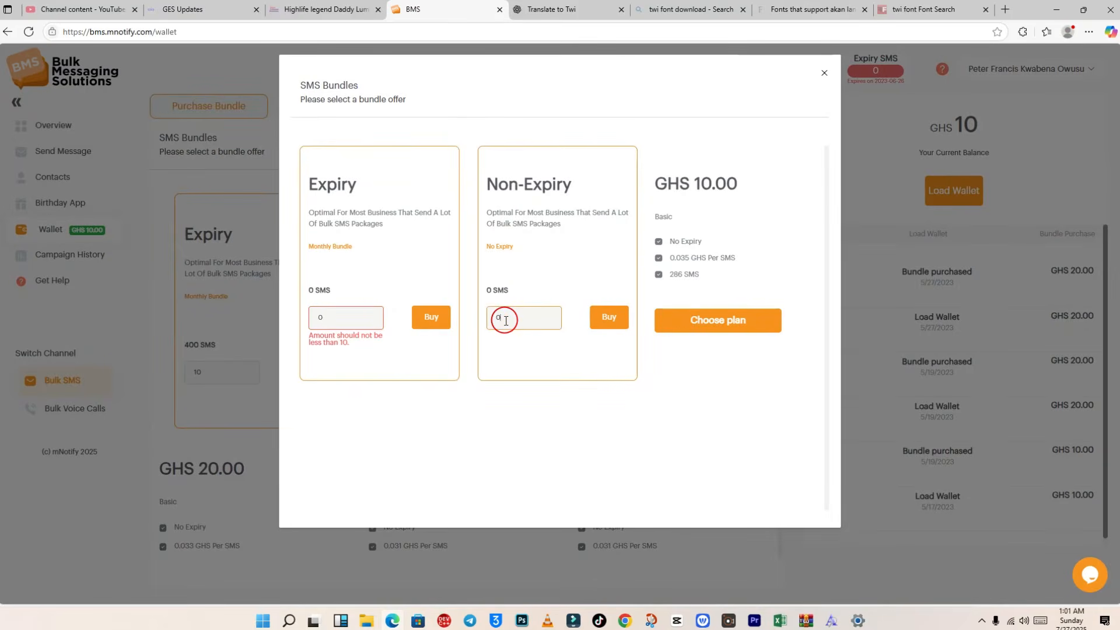
key("BackSpace")
type("10")
left_click(609, 318)
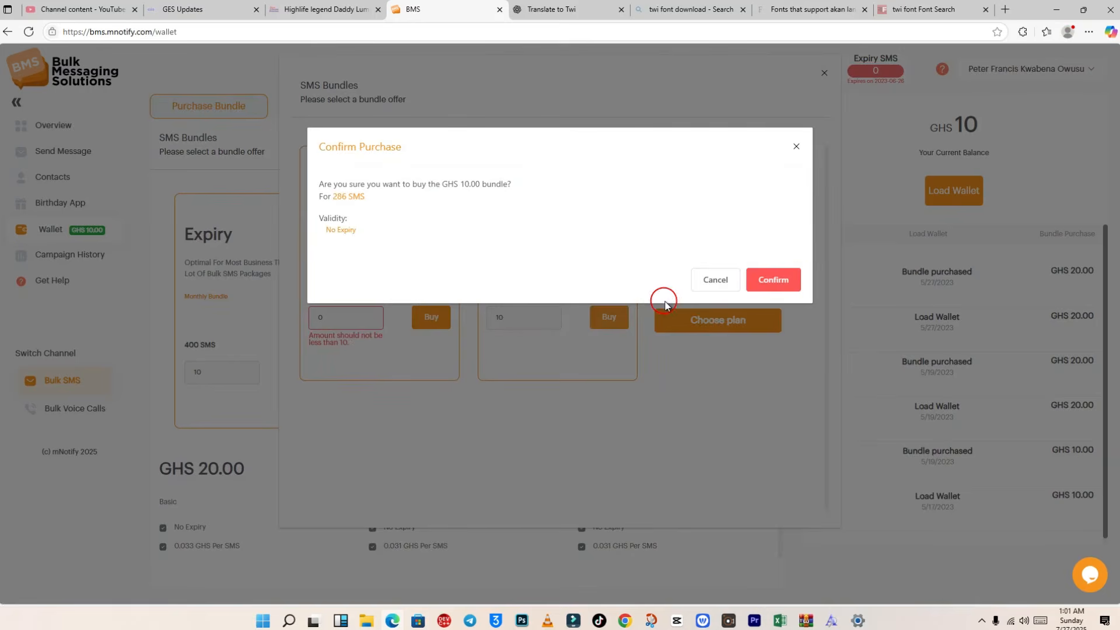
left_click(800, 281)
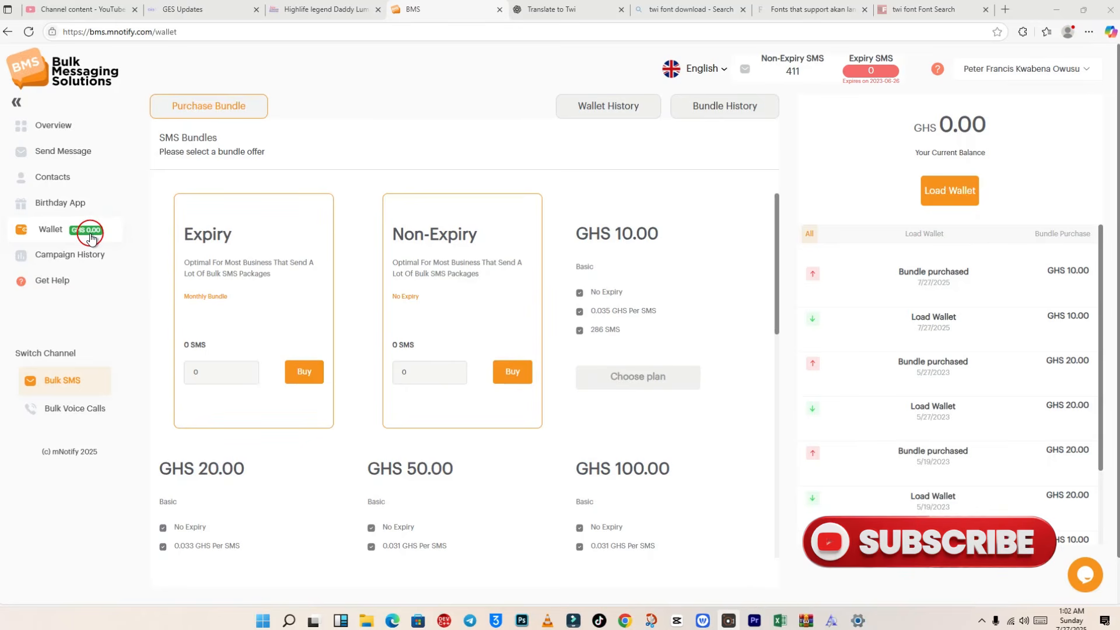
Step: Check the Contacts list and Overview statistics, then return to Contacts showing 7 contacts, PTA and ANNOUNCEMENT groups
left_click(54, 176)
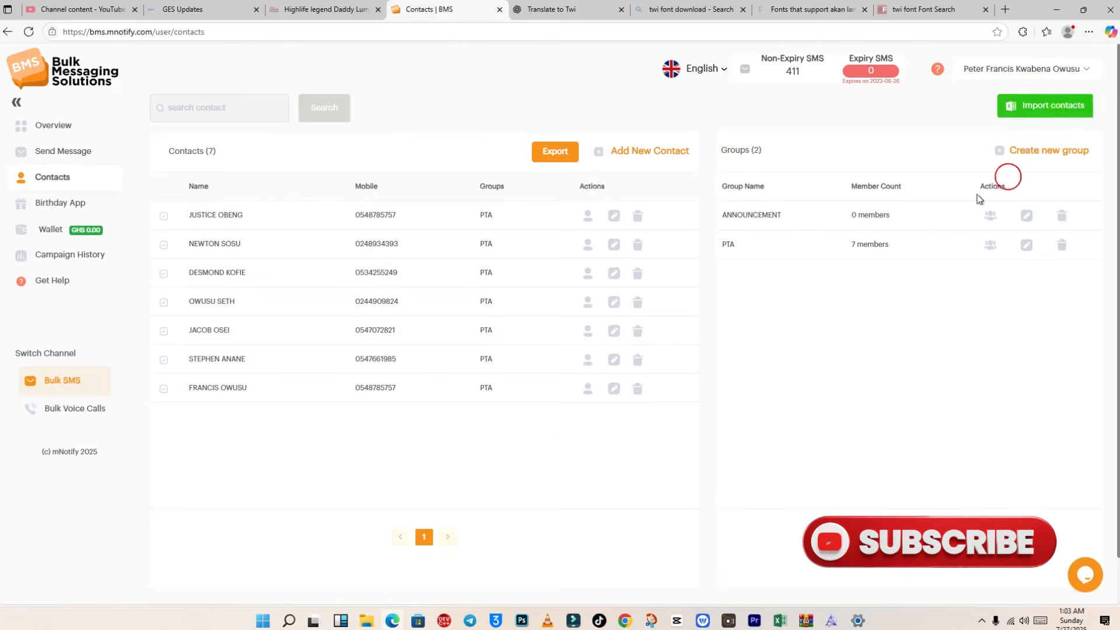
scroll(537, 457, "down", 1)
scroll(444, 408, "up", 1)
left_click(52, 126)
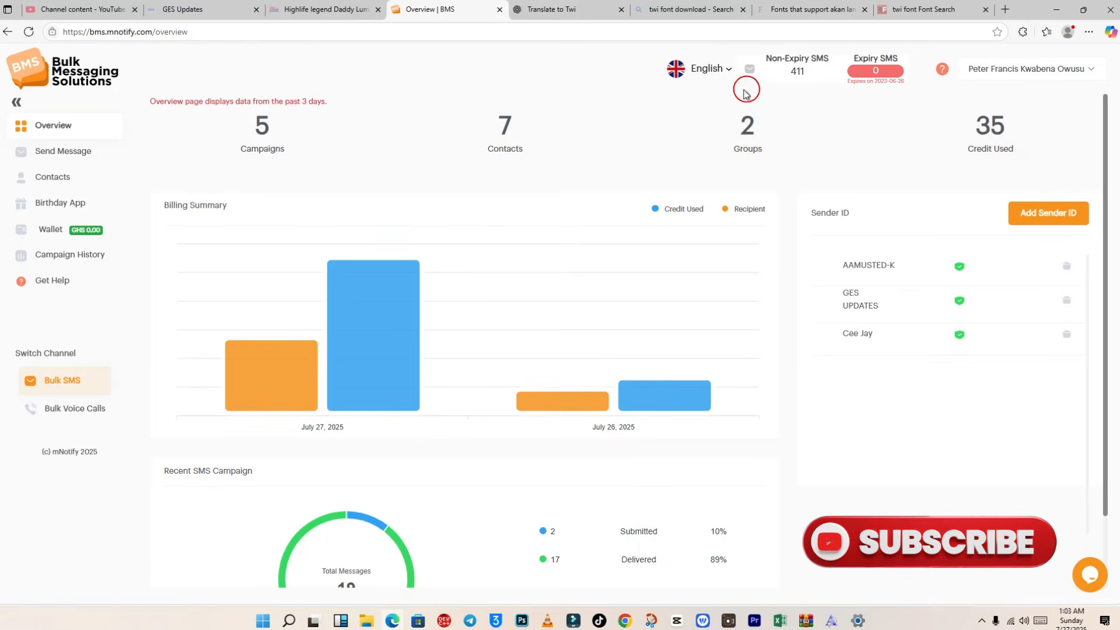
left_click(747, 136)
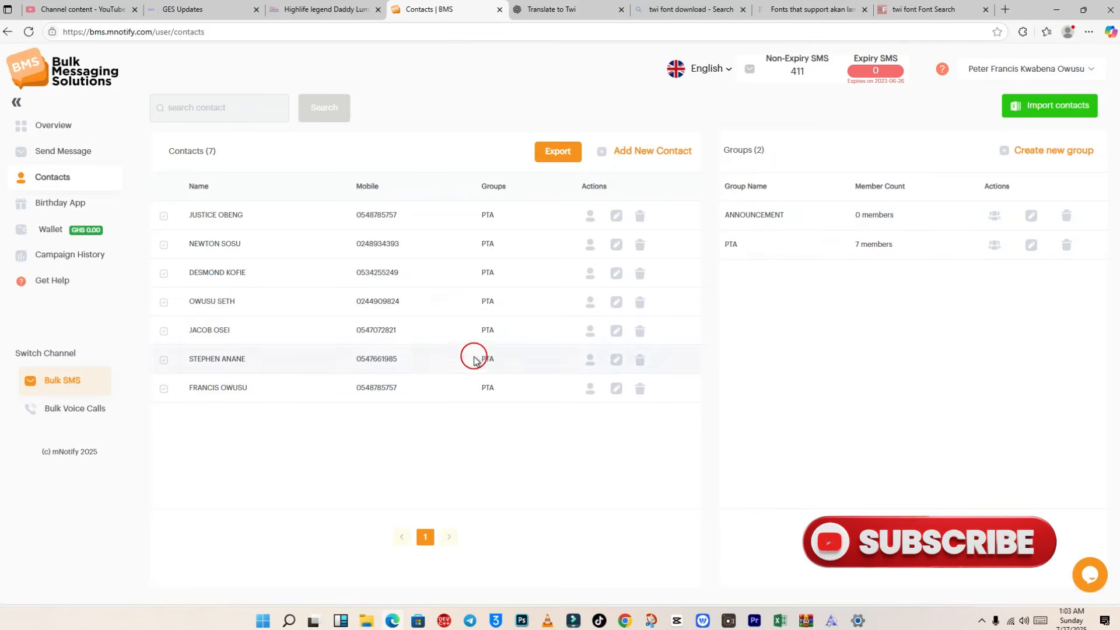
Step: Start a contact import with PTA as the target group and advance to file upload
left_click(1060, 111)
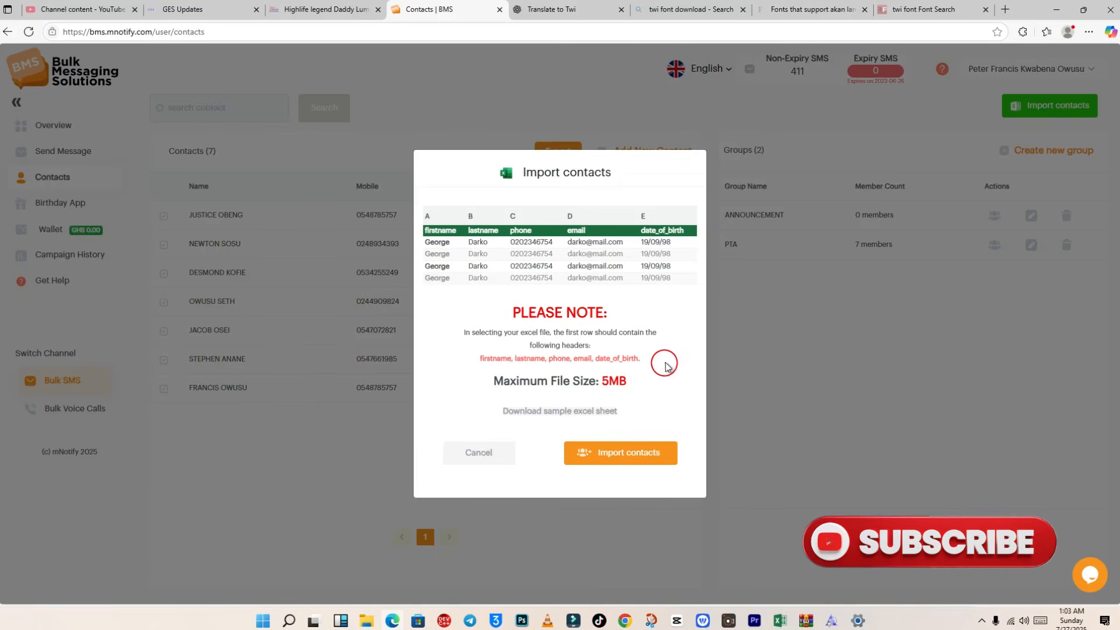
left_click(627, 455)
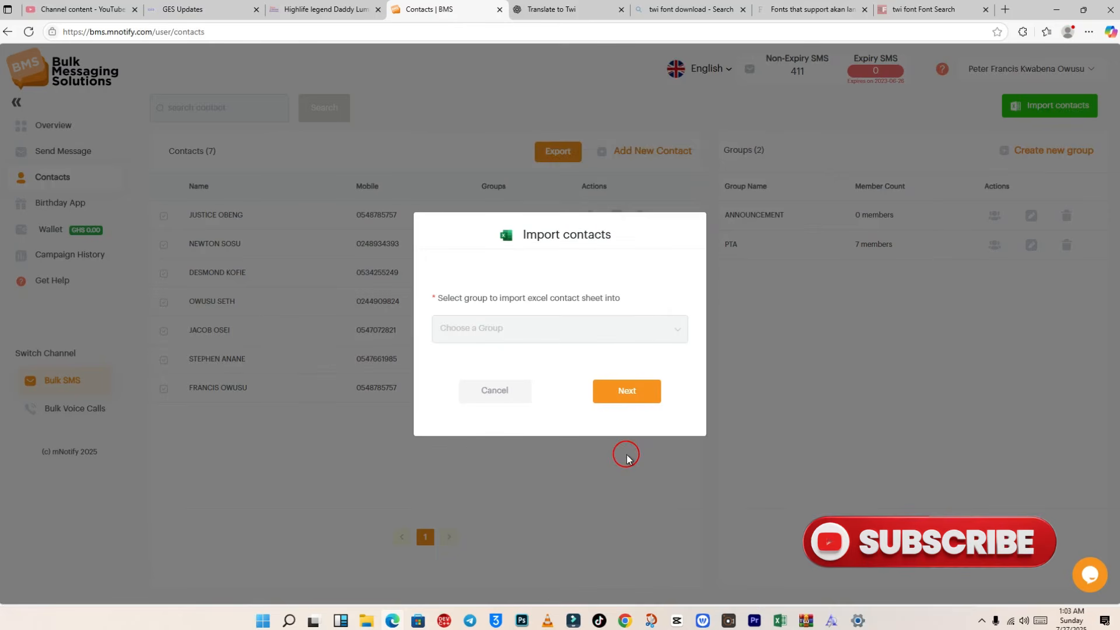
left_click(521, 330)
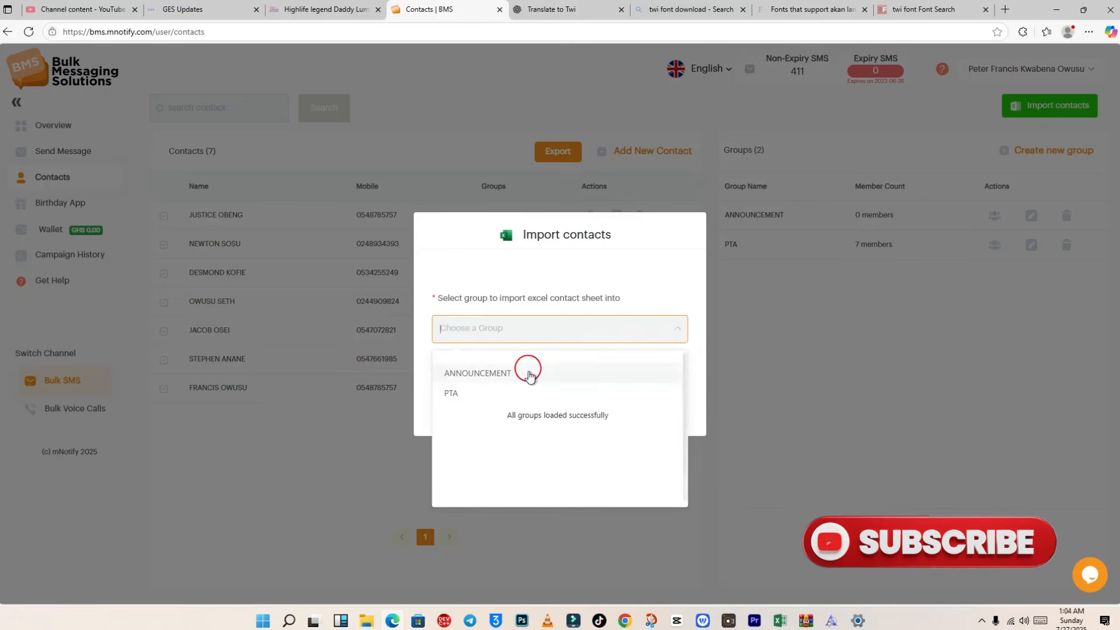
left_click(477, 394)
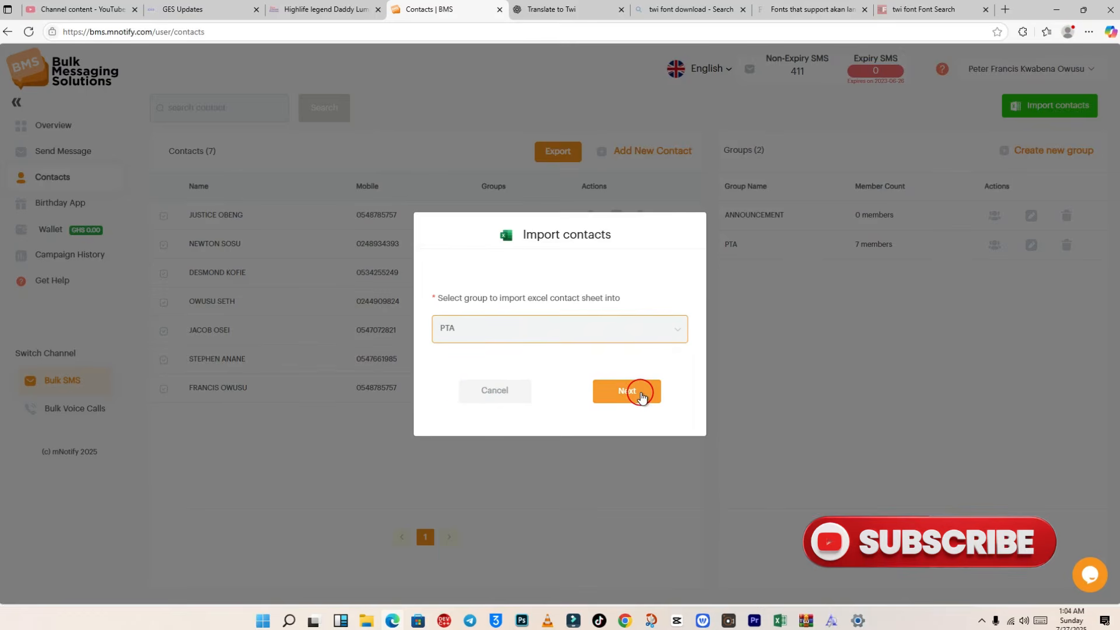
left_click(639, 395)
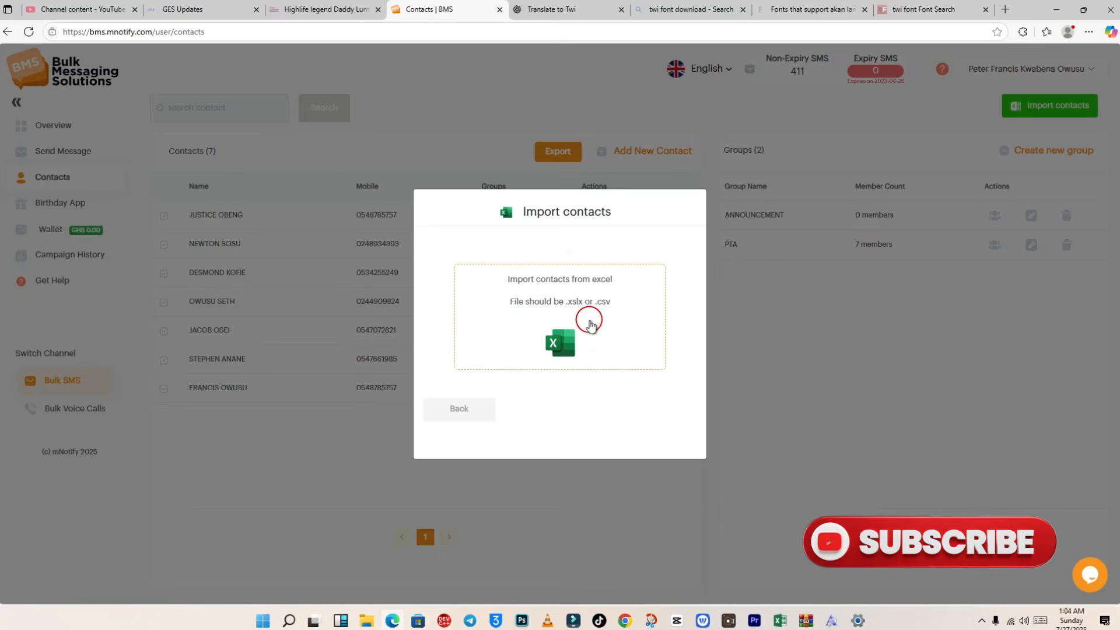
Step: Upload the 'Tutorial contacts' spreadsheet into PTA and acknowledge the success message
left_click(564, 301)
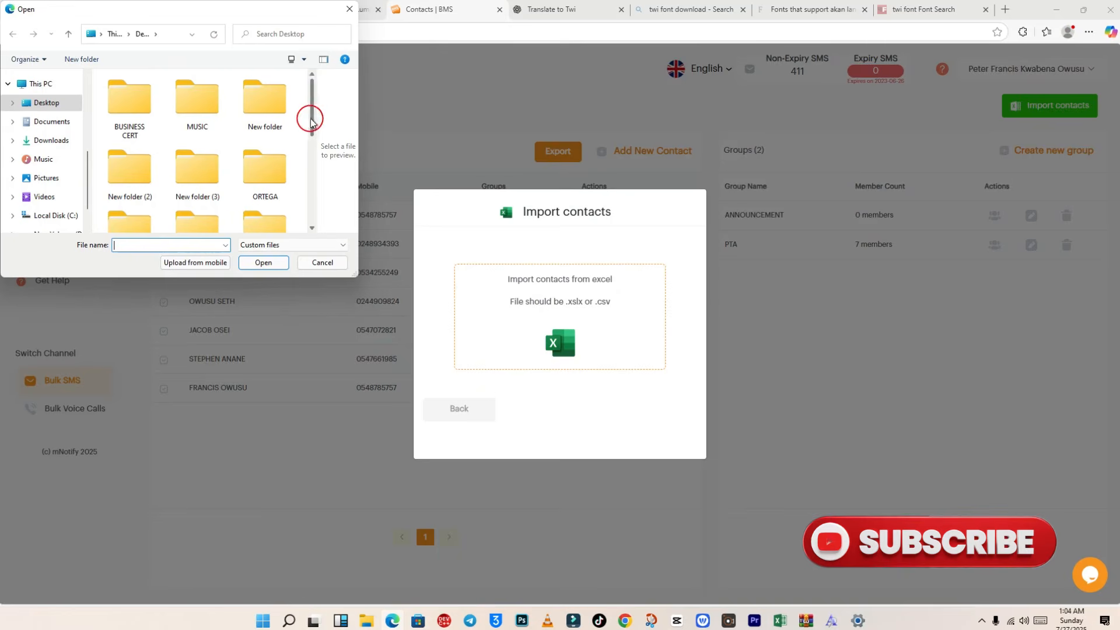
left_click_drag(310, 116, 317, 213)
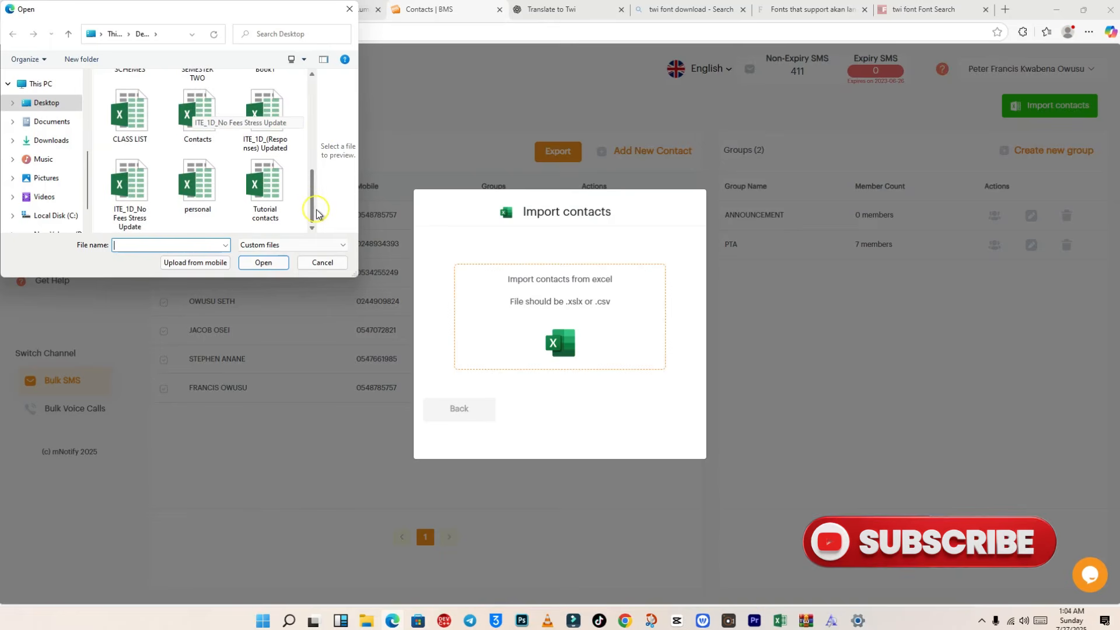
left_click(267, 185)
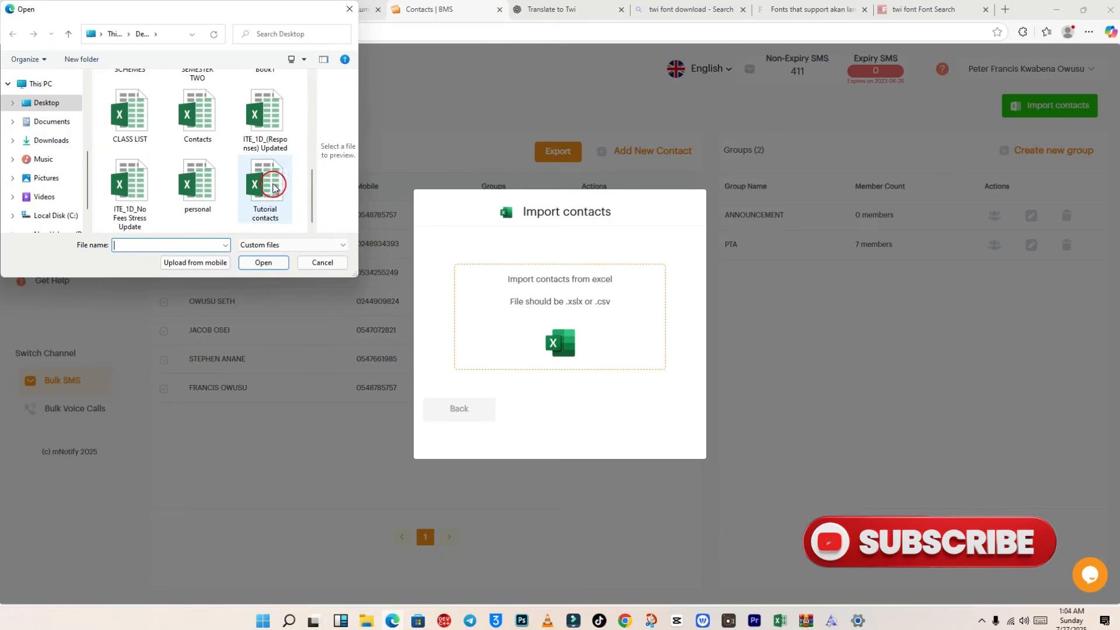
double_click(267, 184)
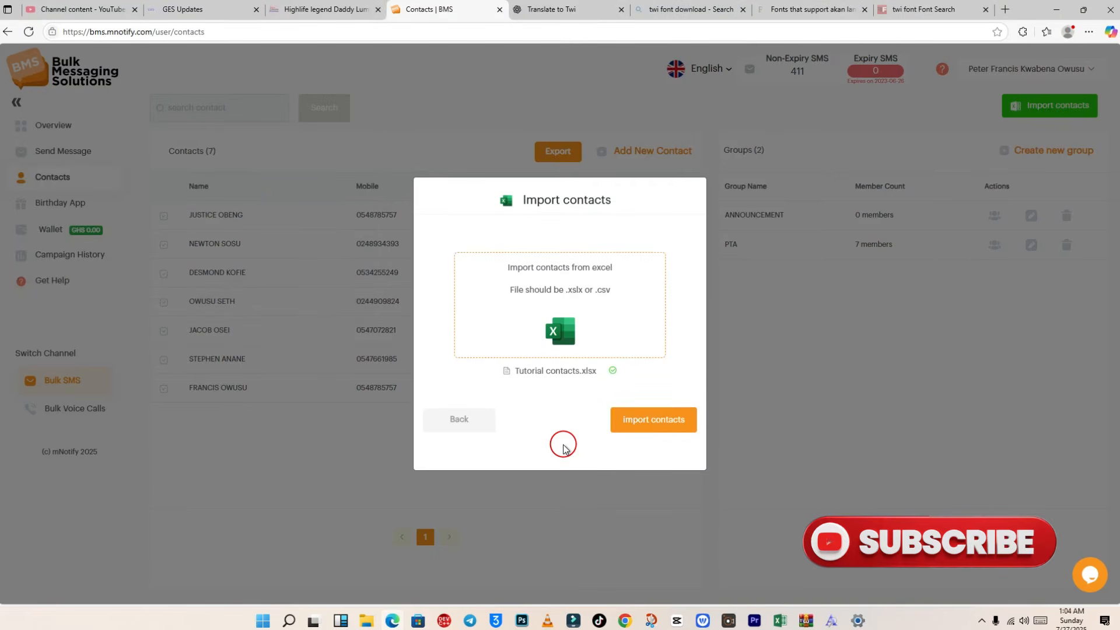
left_click(661, 425)
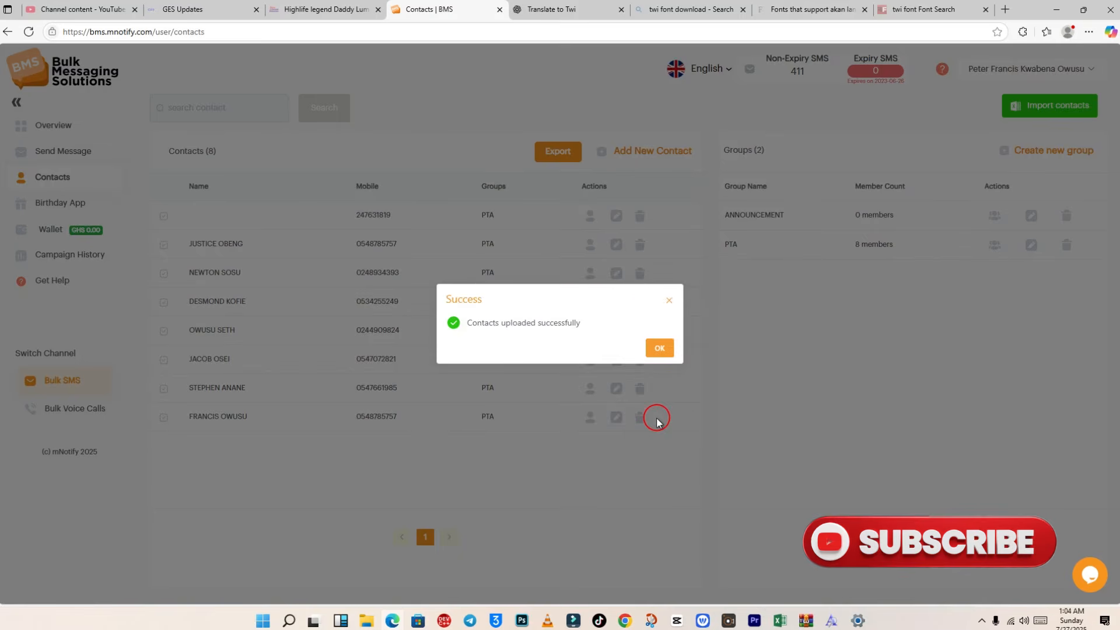
left_click(661, 349)
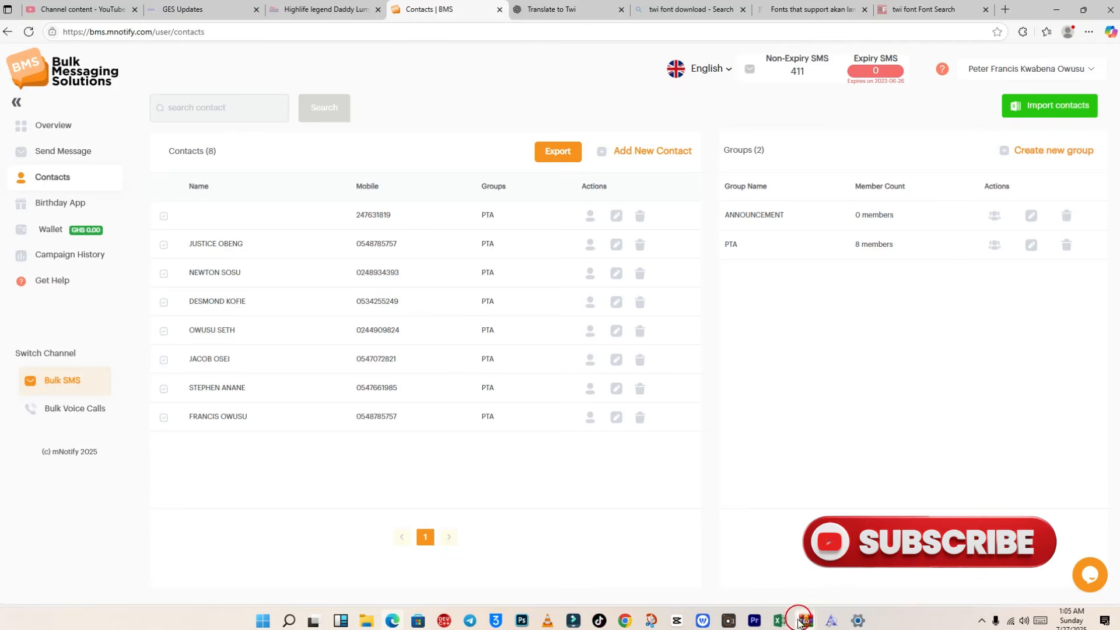
Step: Launch Excel from the taskbar and maximize its start window
left_click(780, 620)
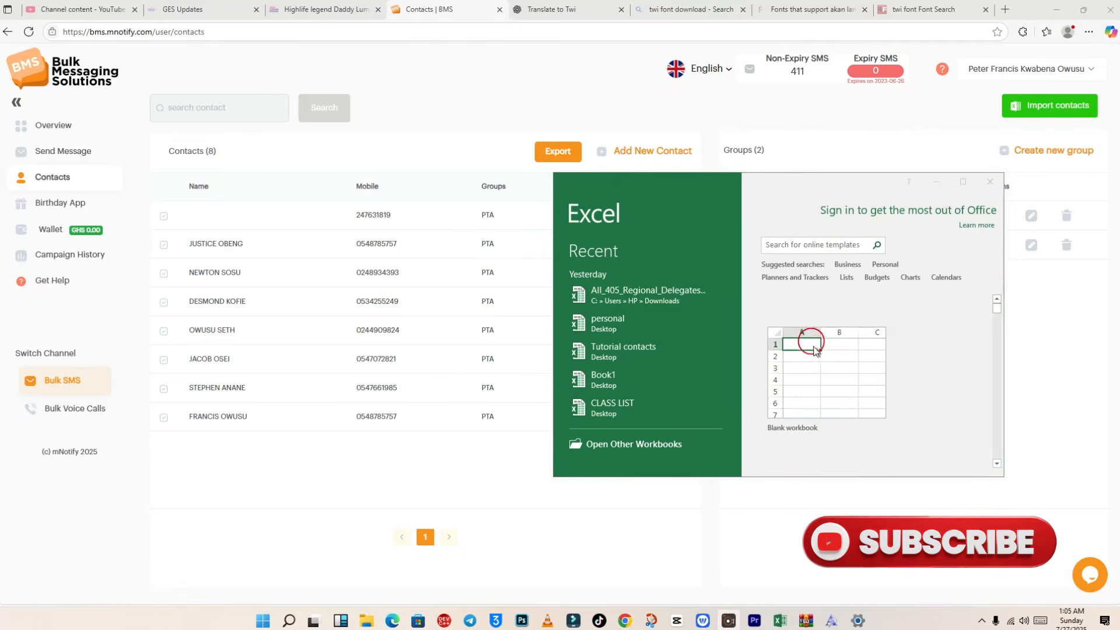
double_click(821, 182)
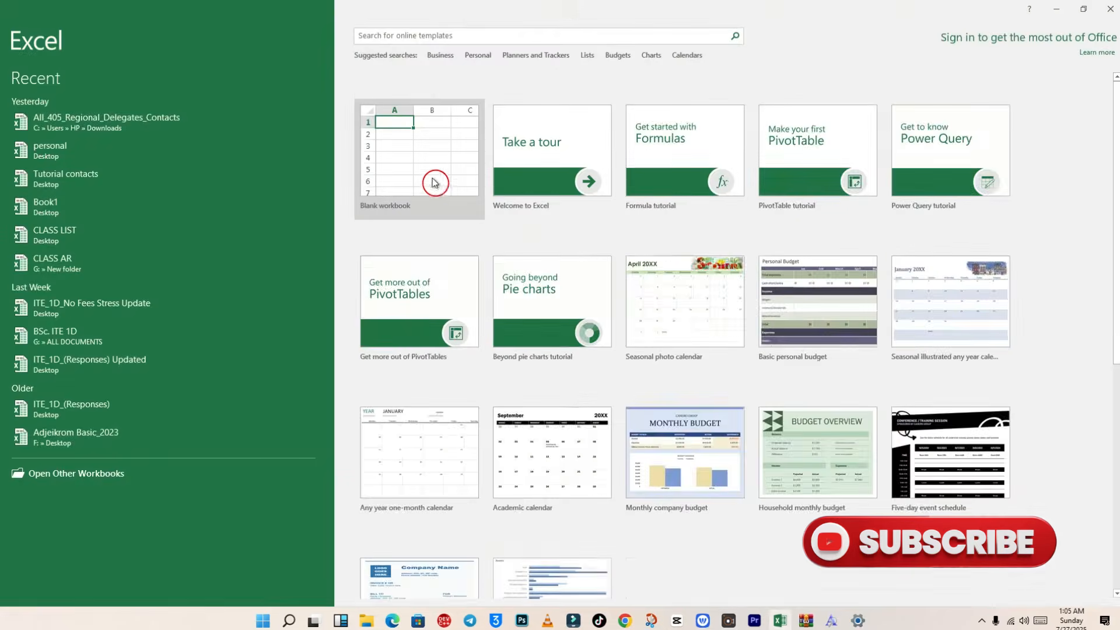
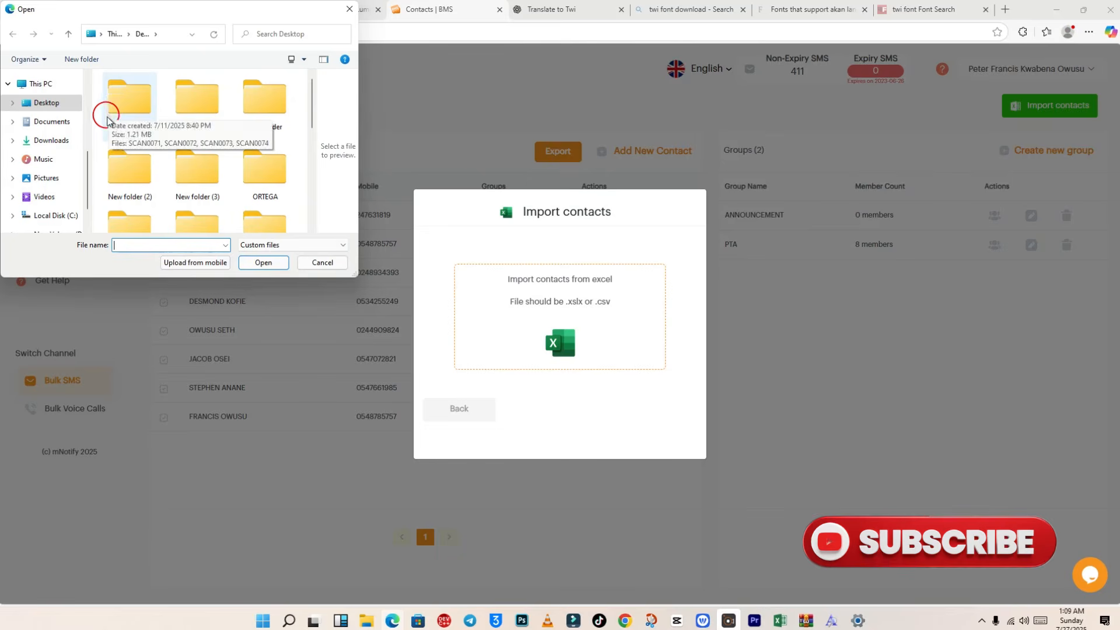
Step: Choose DATA 1.xlsx from the Desktop and import its contacts into the PTA group
scroll(184, 155, "down", 1)
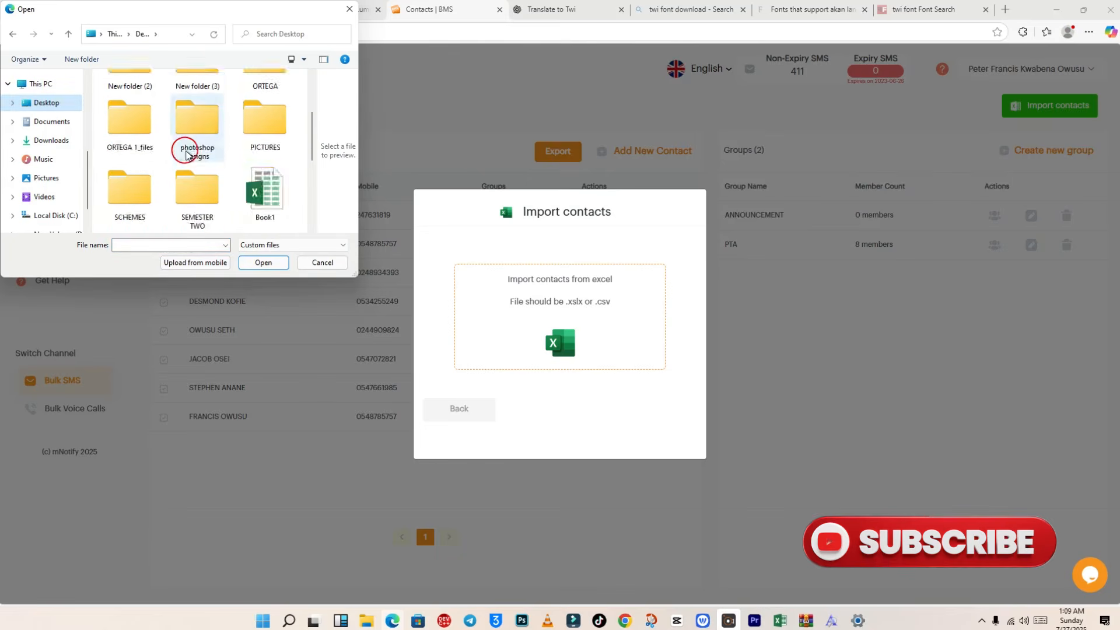
scroll(190, 150, "up", 1)
left_click(196, 100)
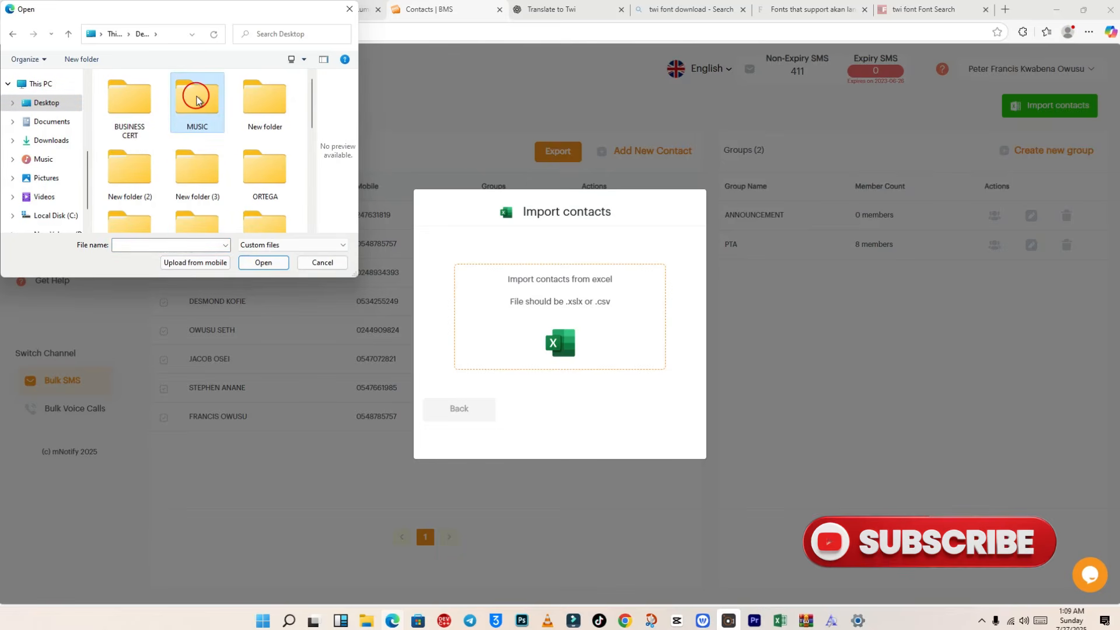
key("d")
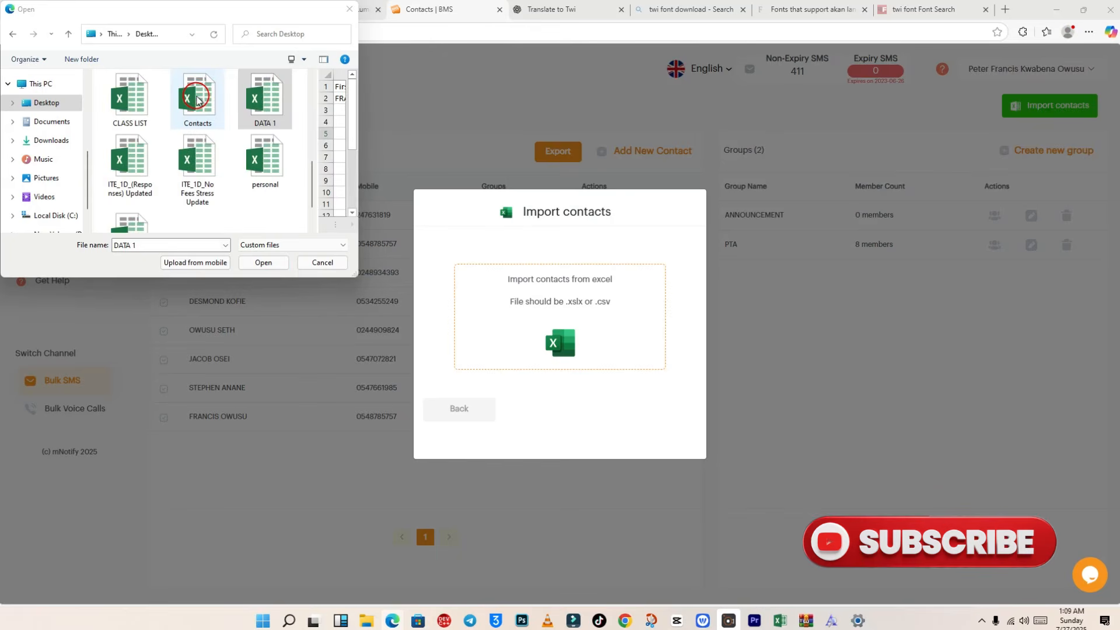
left_click(265, 101)
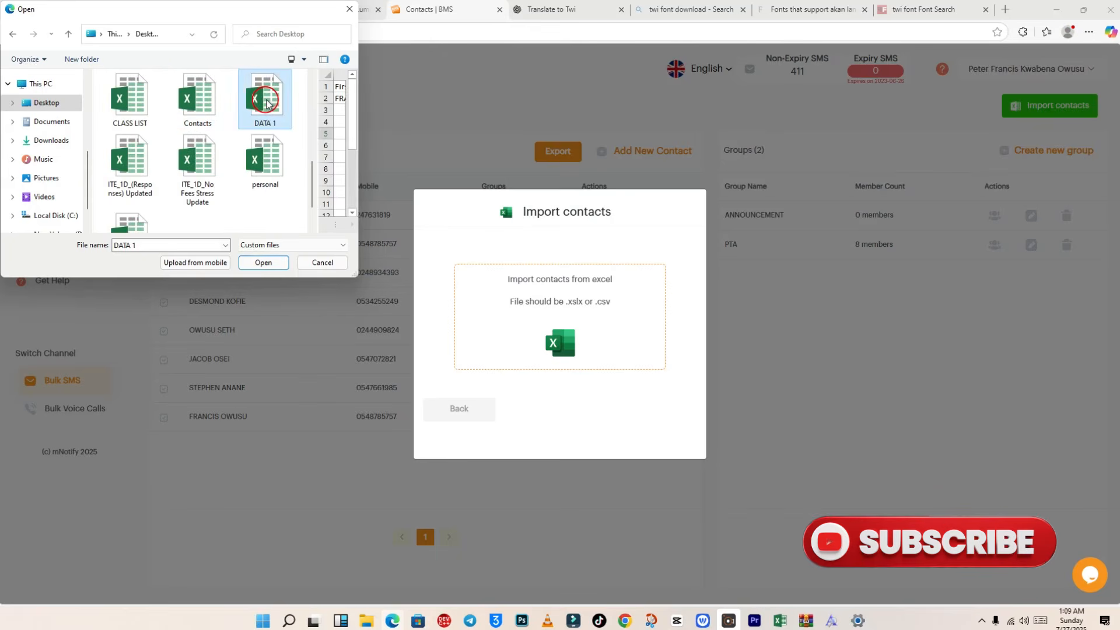
left_click(274, 262)
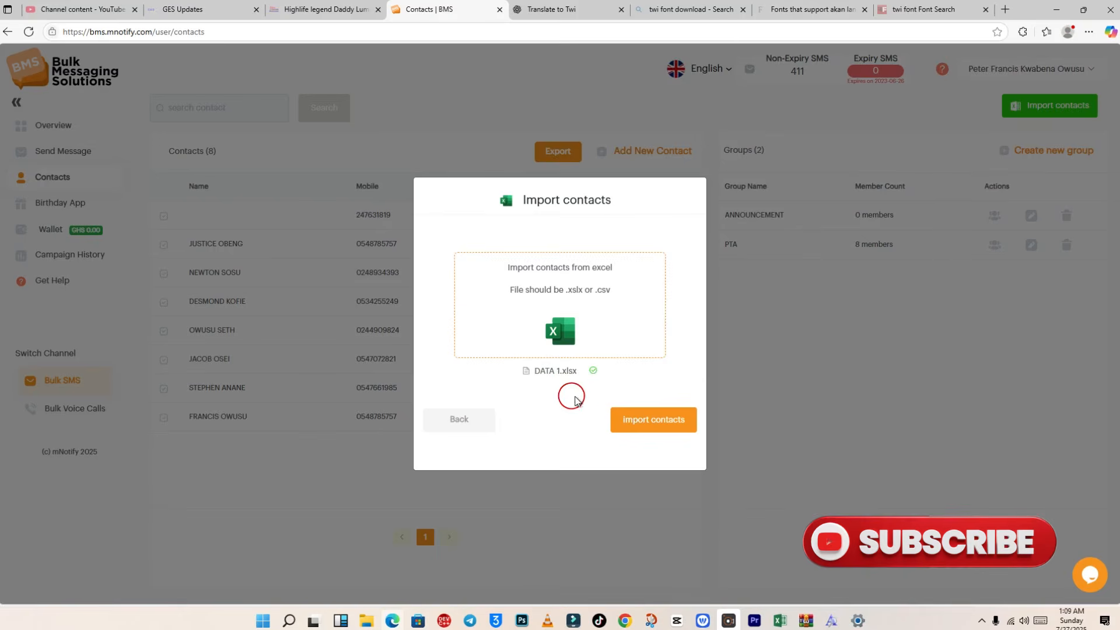
left_click(662, 421)
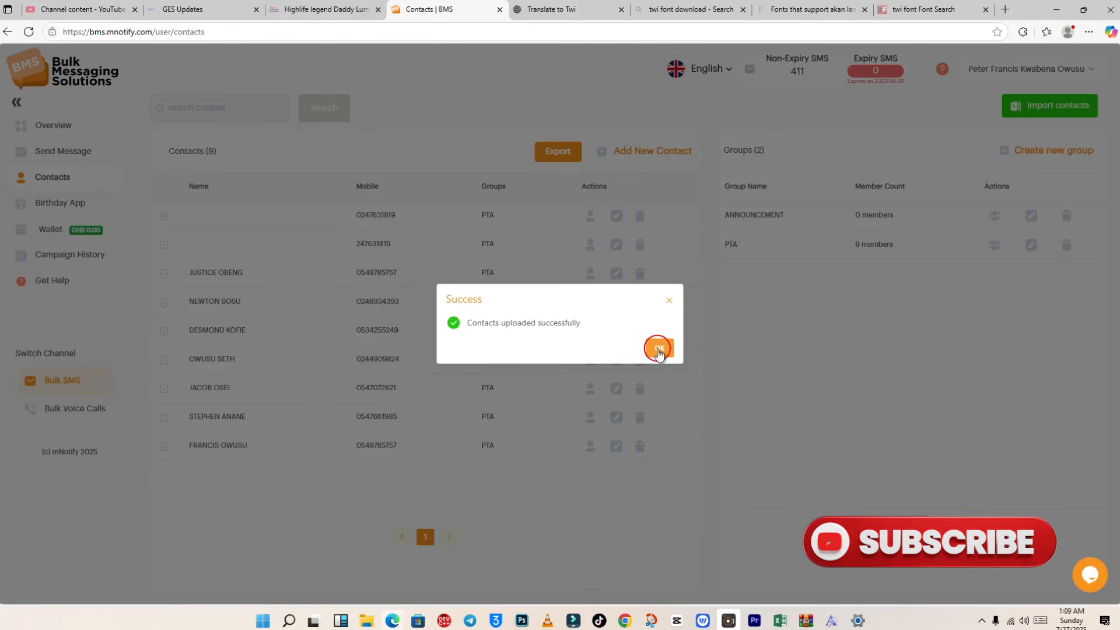
Step: Acknowledge the upload success and view the Overview dashboard showing 9 contacts and 2 groups
left_click(658, 350)
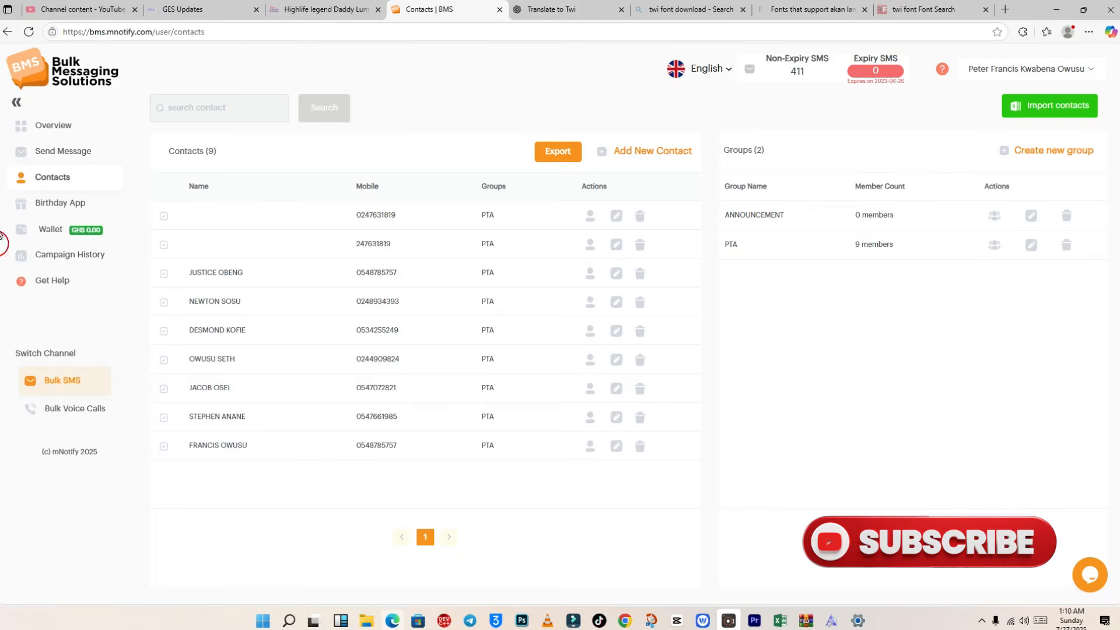
left_click(52, 149)
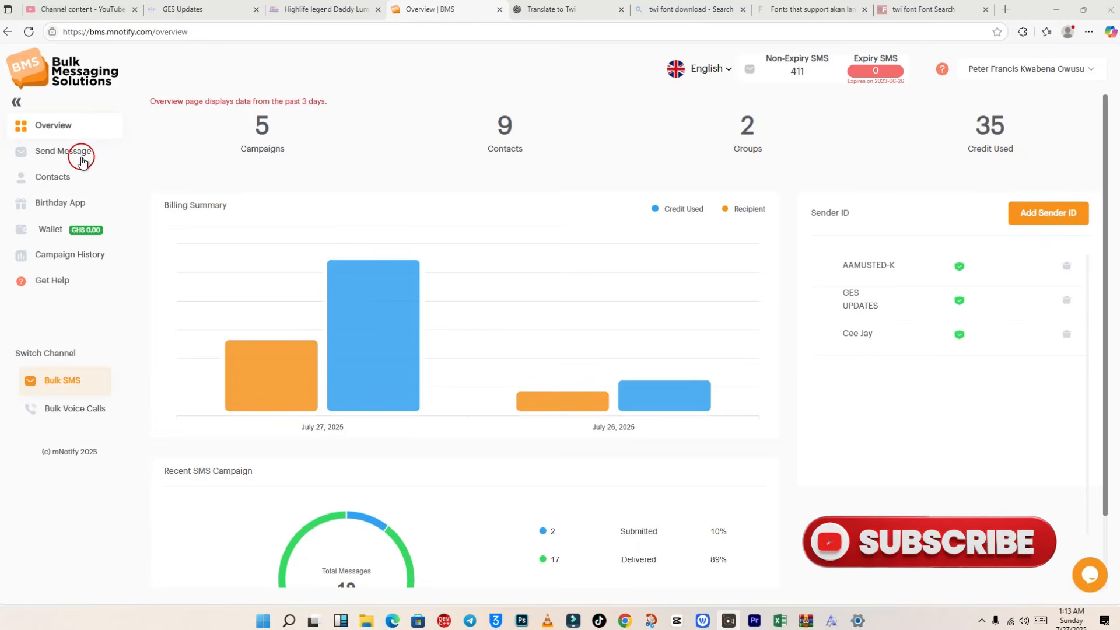
Step: Start a new message sent using an Excel sheet and proceed past the file-format note to uploading
left_click(67, 151)
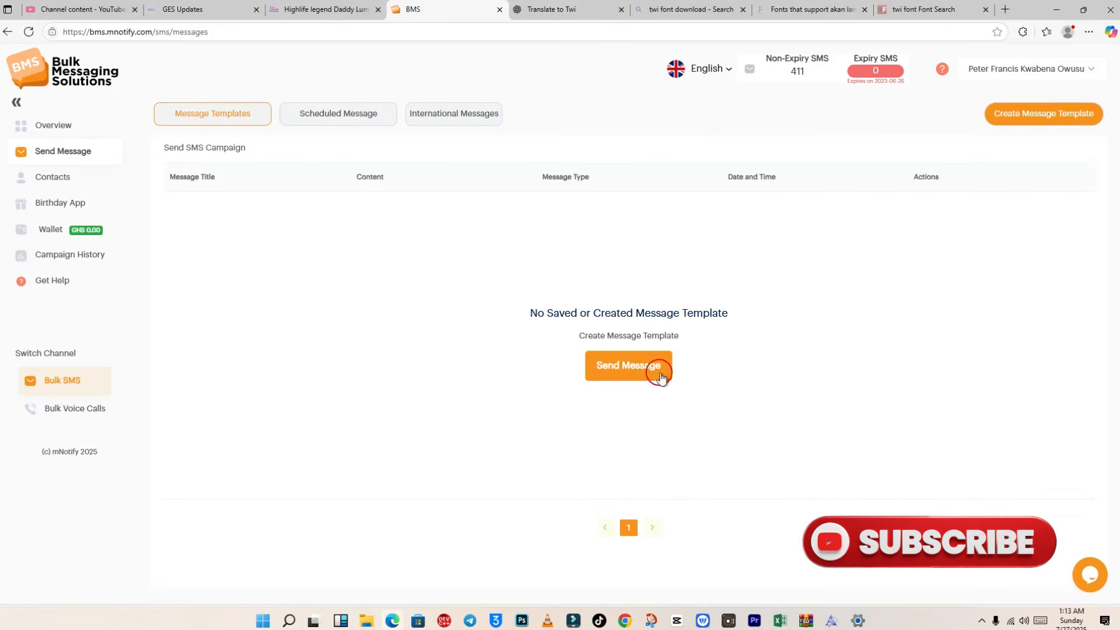
left_click(609, 365)
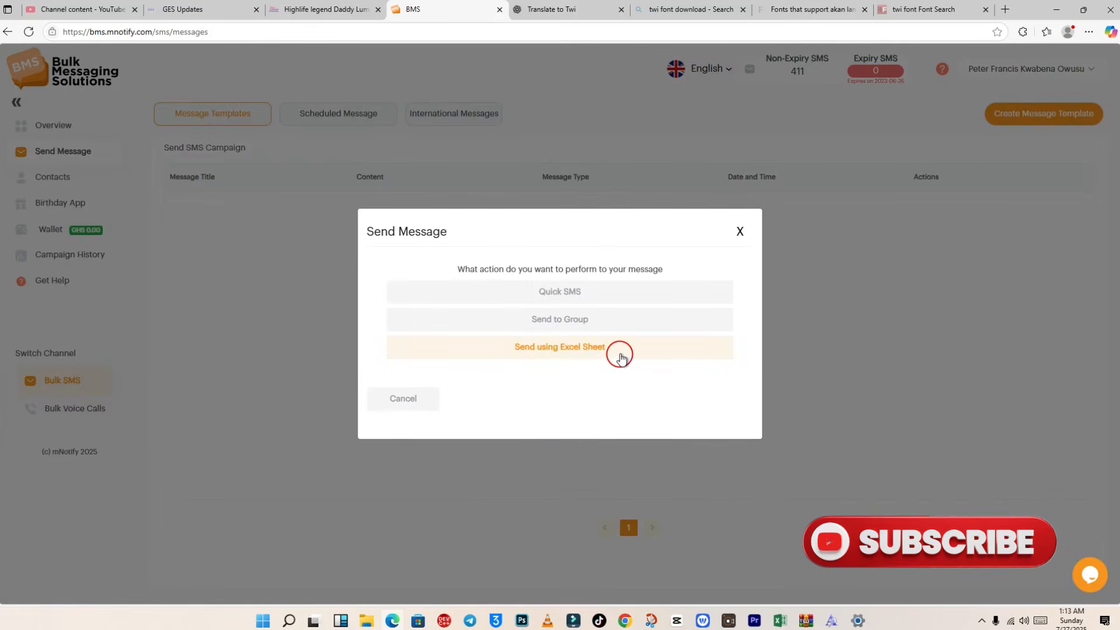
left_click(564, 348)
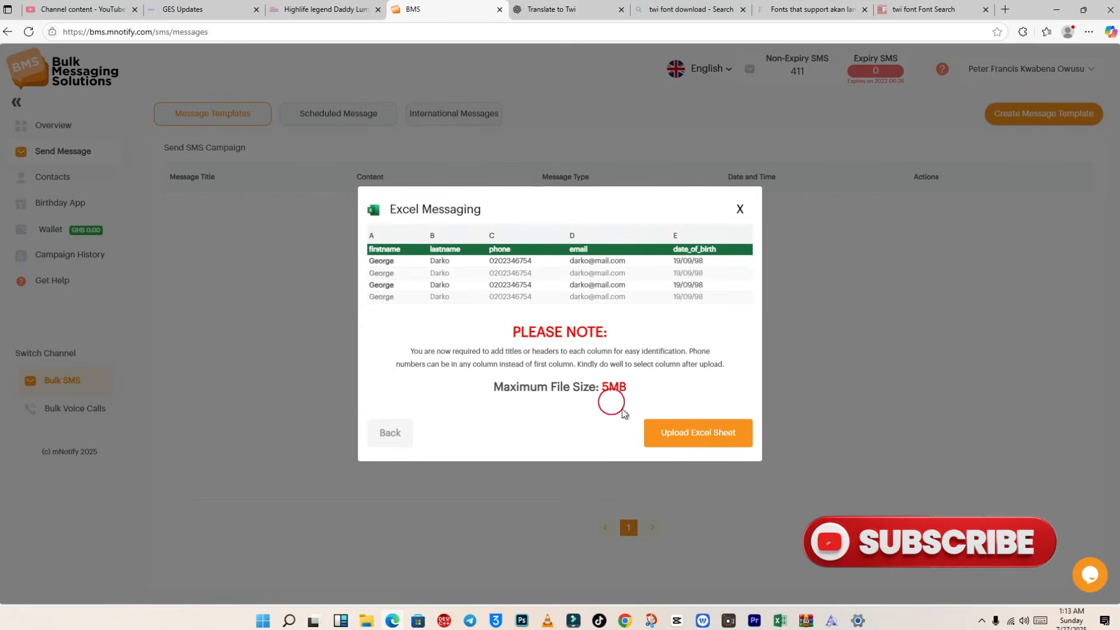
left_click(701, 437)
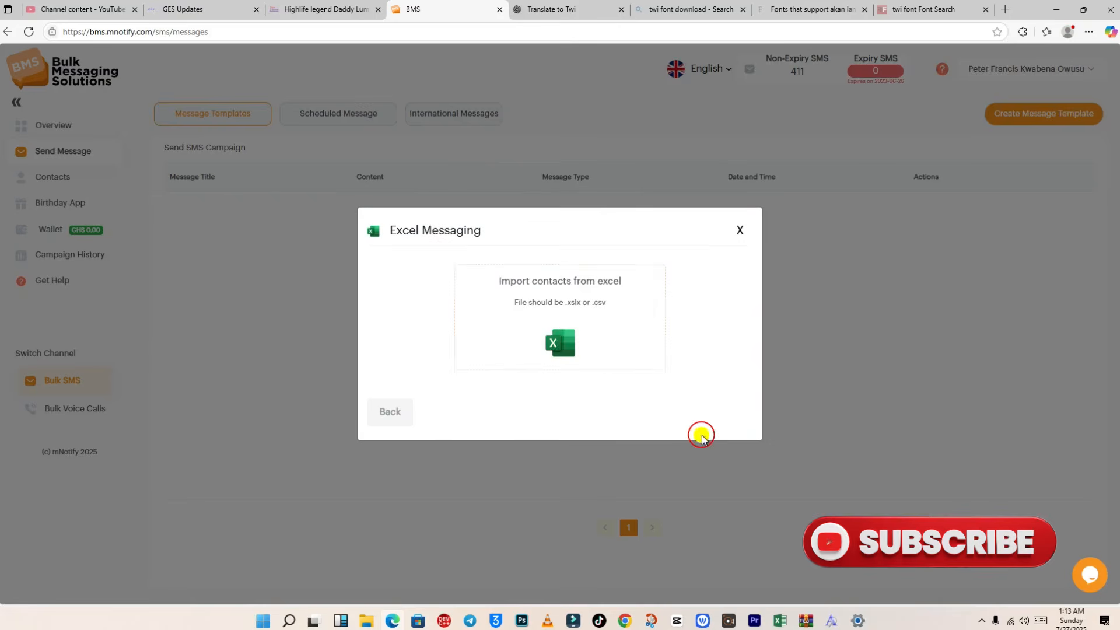
Step: Attach the DATA 1 spreadsheet as the contact file for the message
left_click(567, 317)
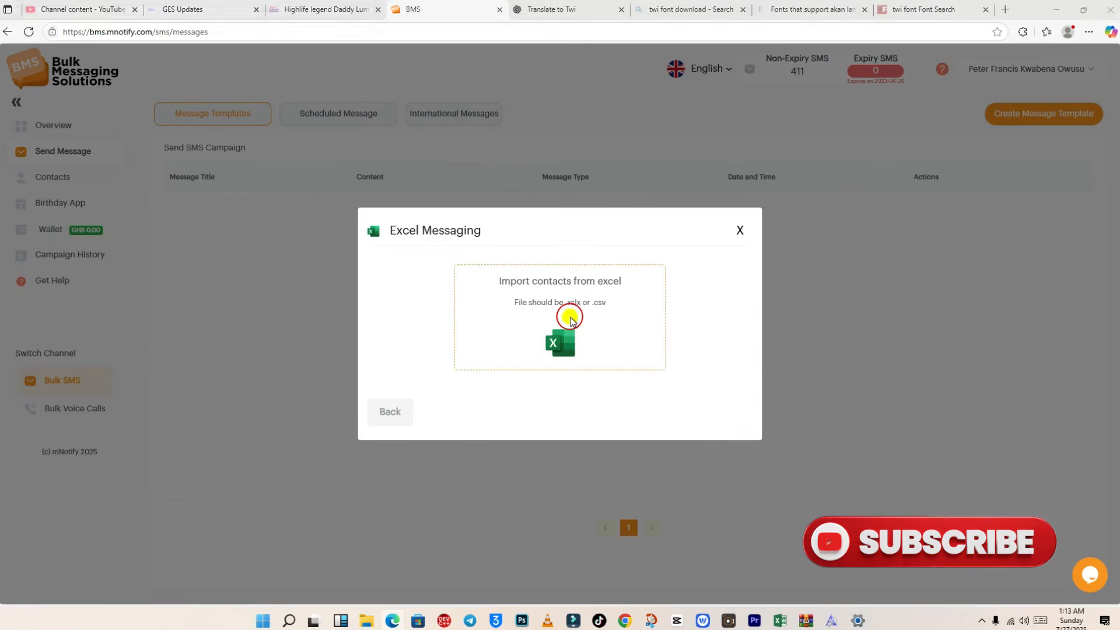
scroll(262, 172, "down", 5)
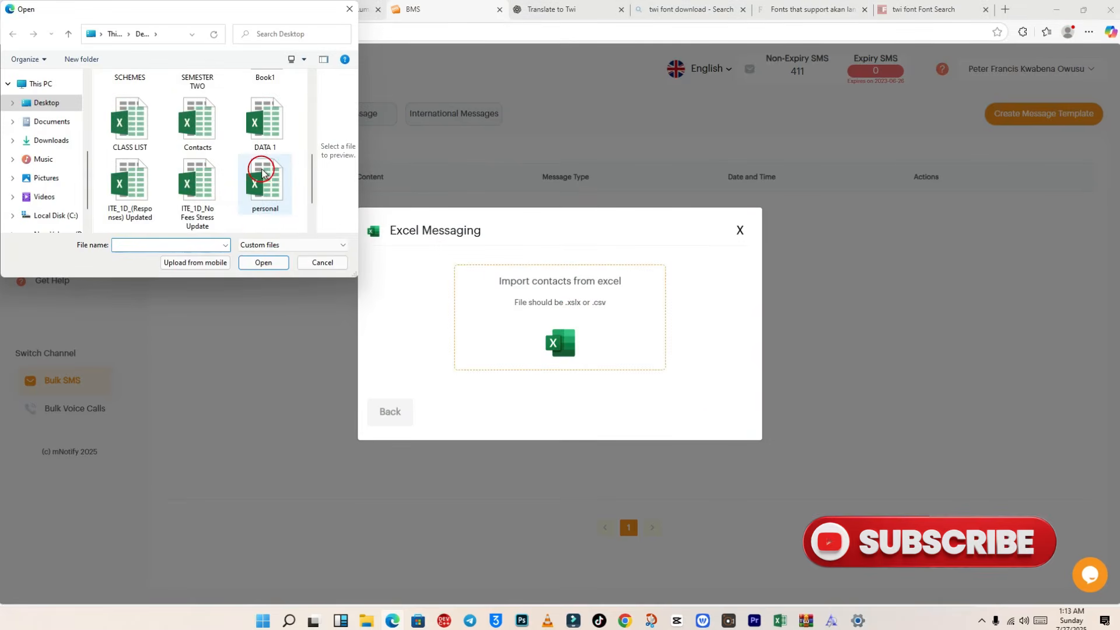
left_click(263, 121)
double_click(264, 121)
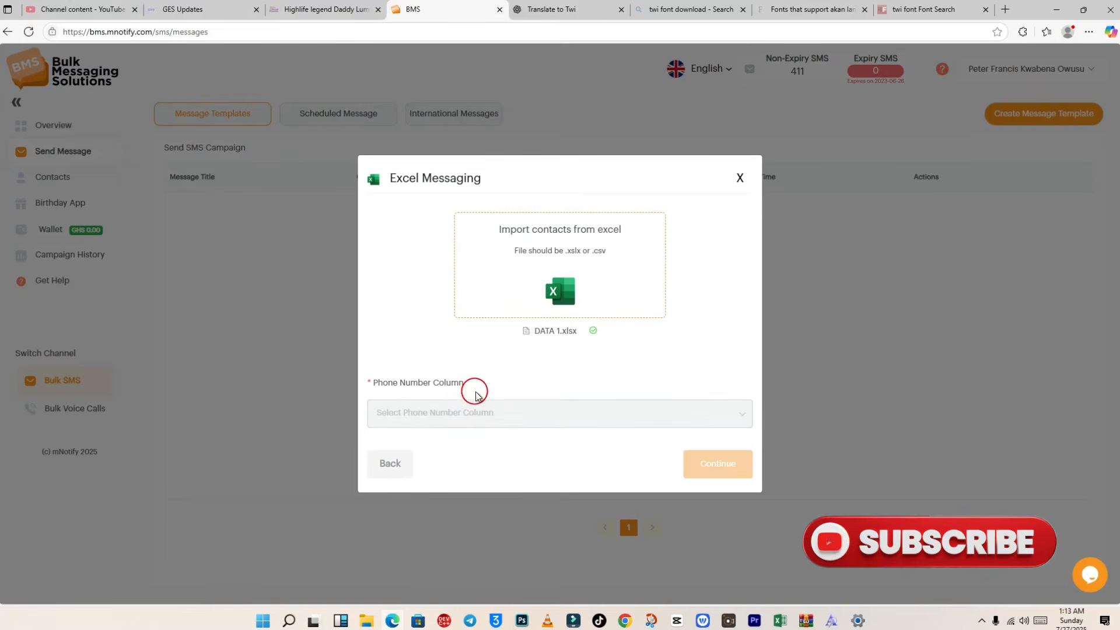
Step: Set Phone as the phone number column, correcting the First Name pick, and continue
left_click(743, 415)
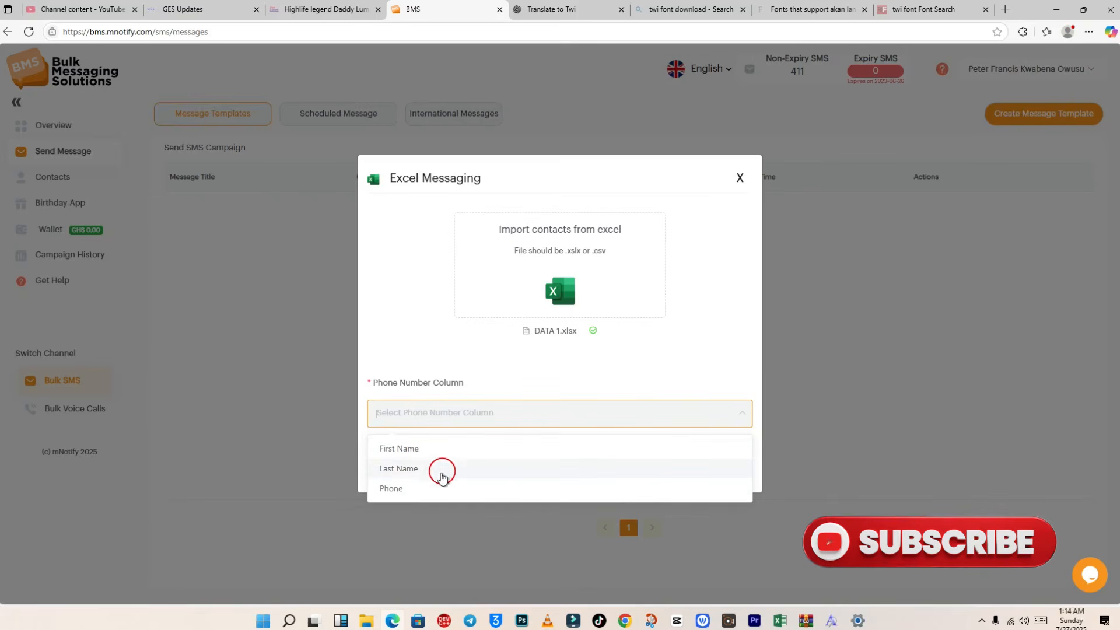
left_click(394, 489)
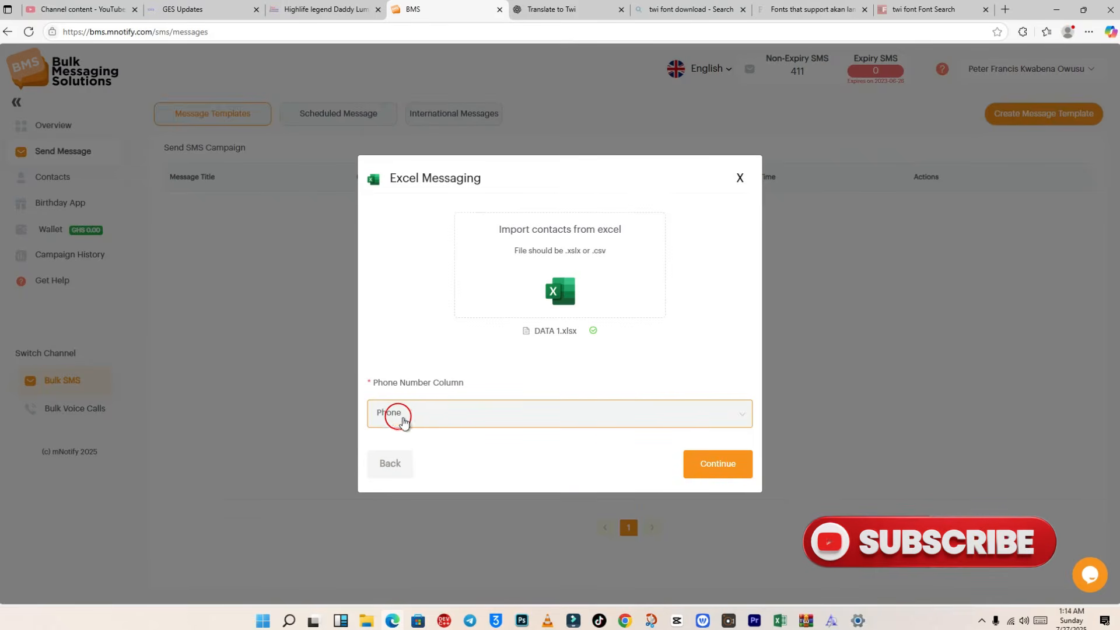
left_click(466, 426)
left_click(442, 445)
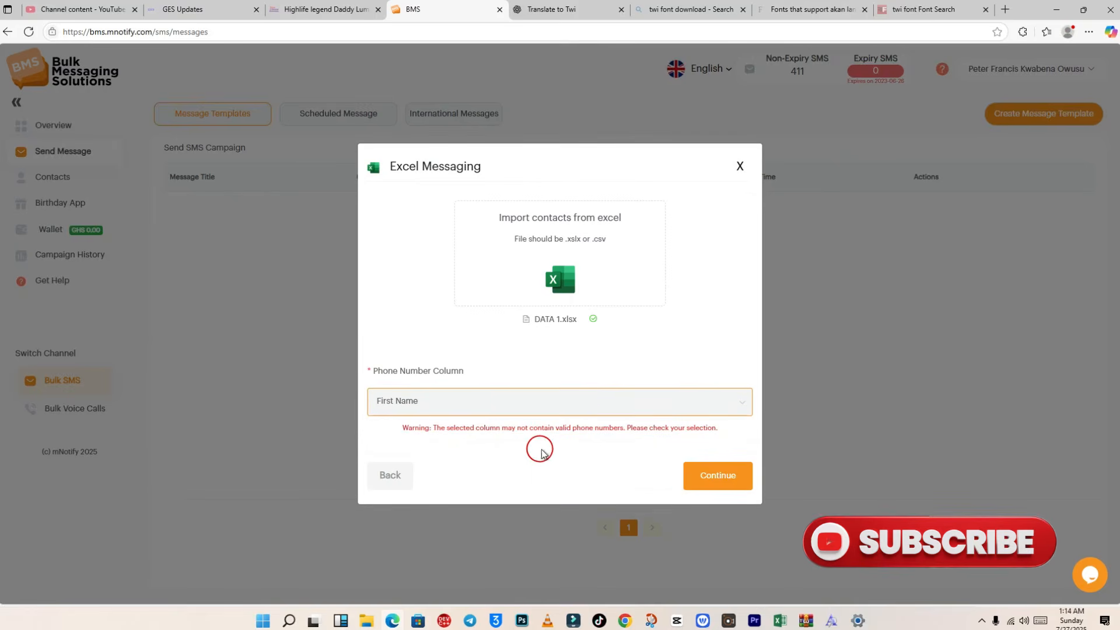
left_click(737, 407)
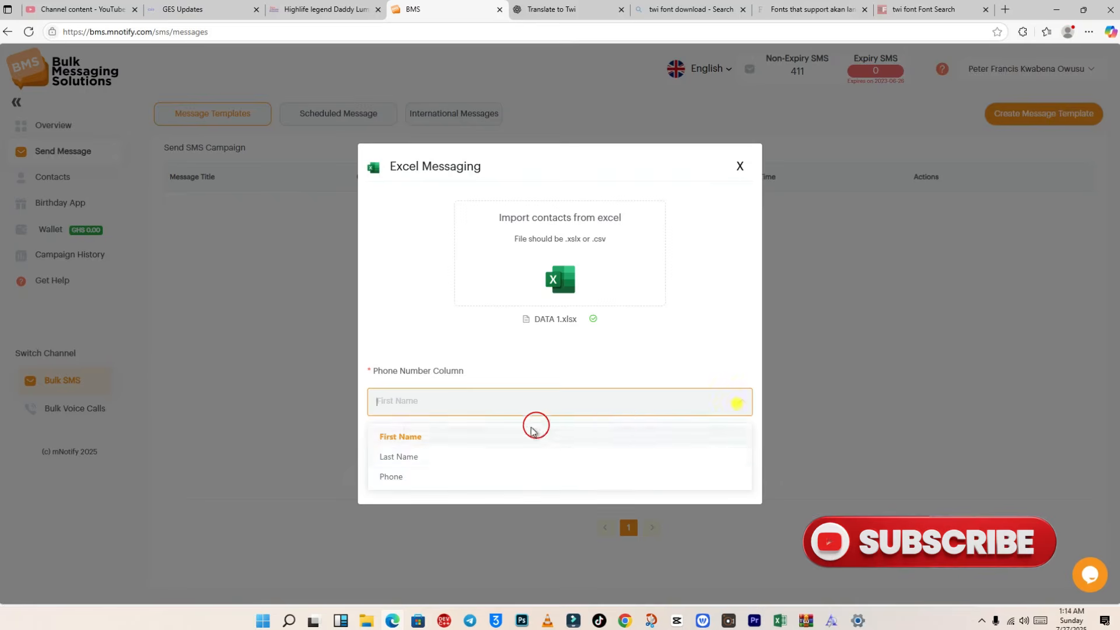
left_click(392, 477)
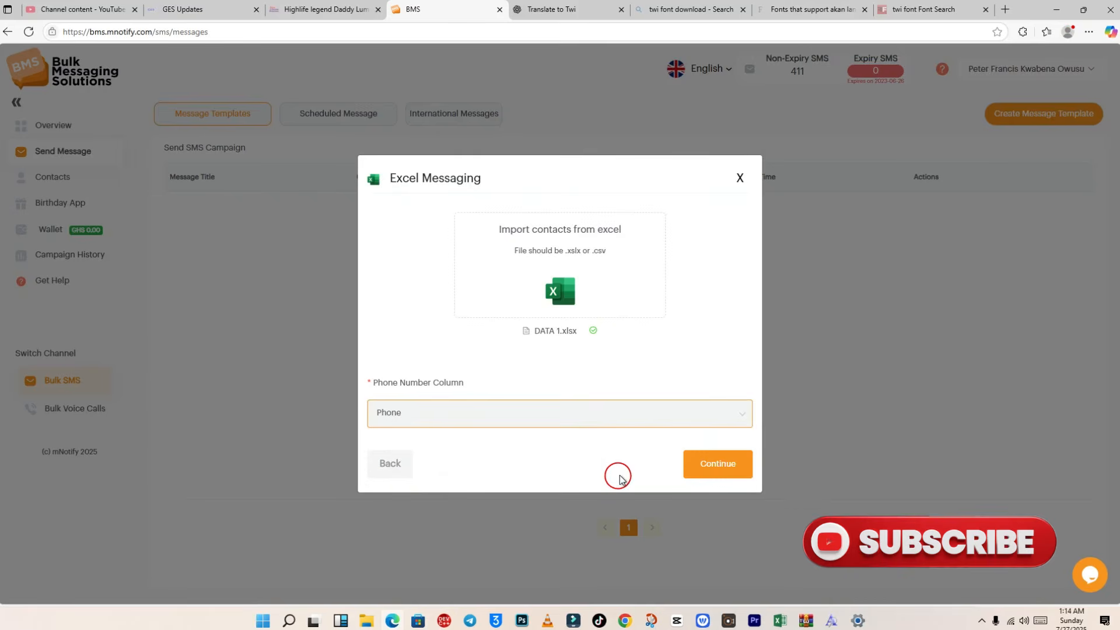
left_click(710, 463)
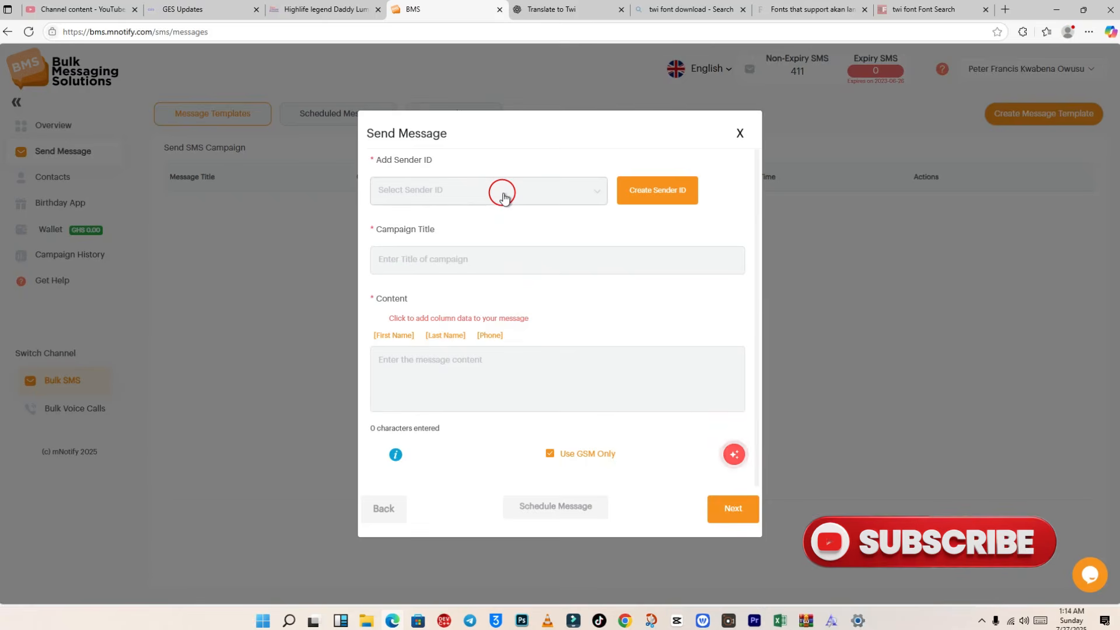
Step: Set the sender ID to GES UPDATES and the campaign title to PTA MEETING
left_click(503, 197)
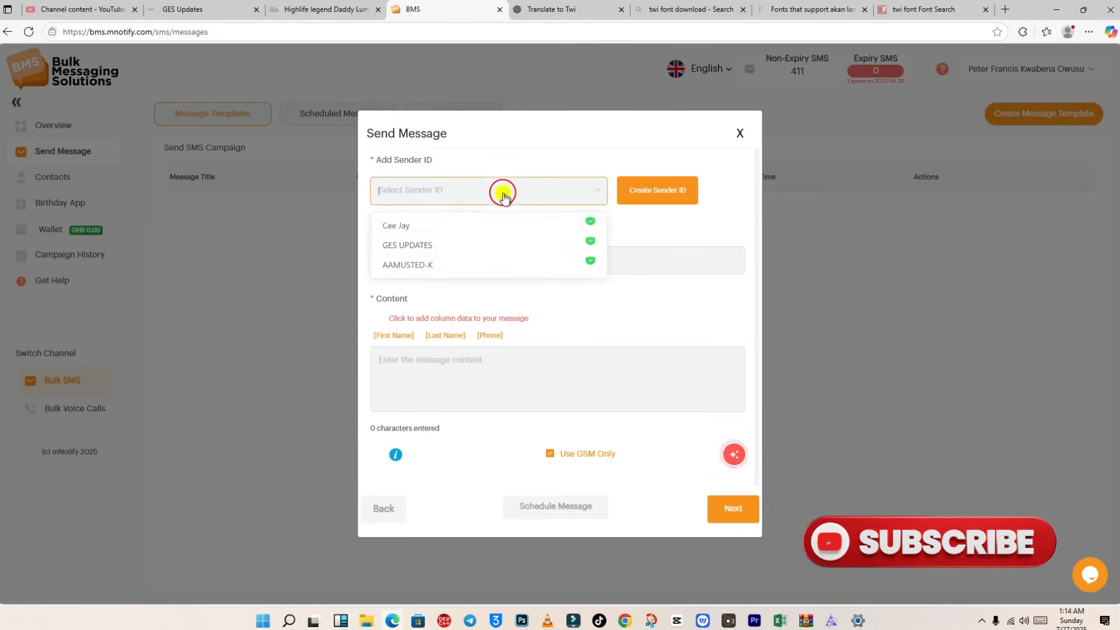
left_click(464, 242)
left_click(462, 261)
left_click(462, 261)
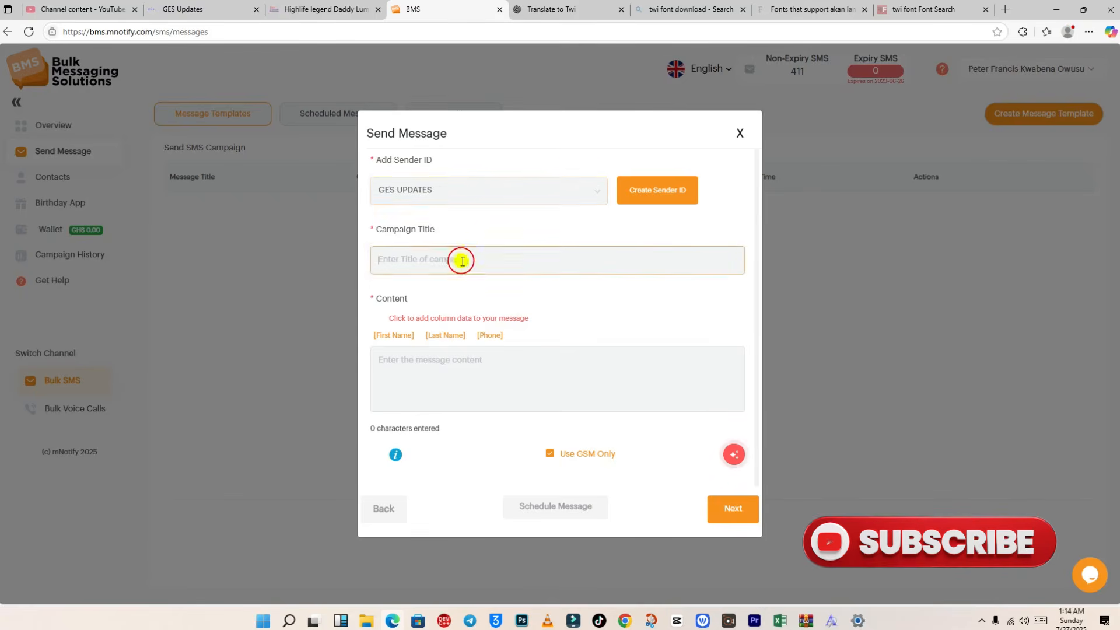
type("PTA MEETING")
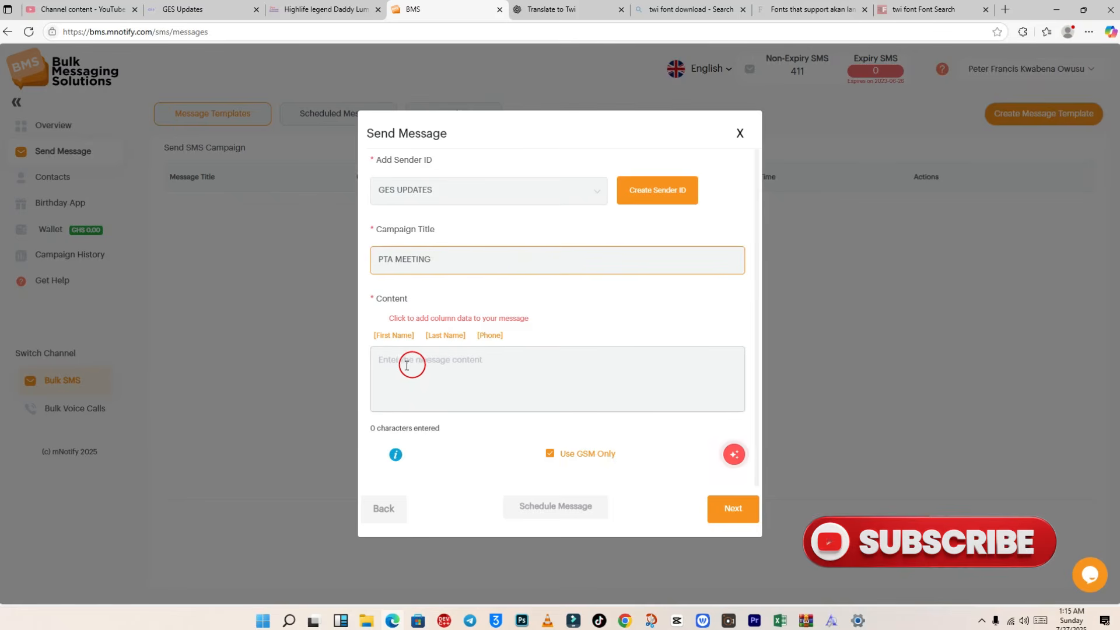
Step: Write a greeting with the [First Name] tag, followed by 'I have clearly understood the tutorials. May God bless you'
left_click(459, 365)
type("Hi")
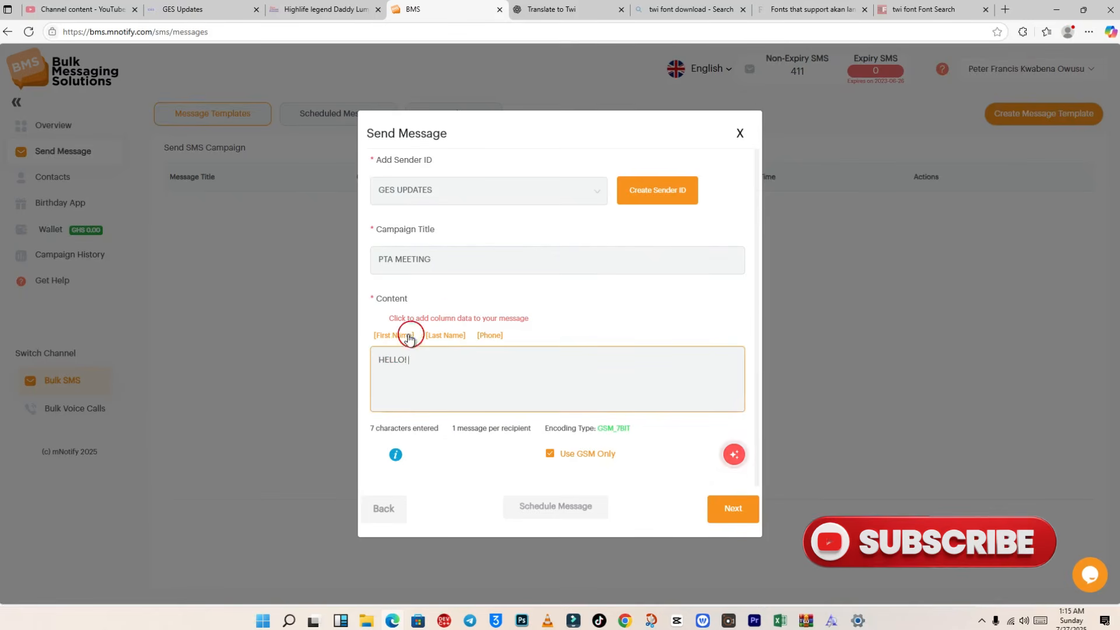
left_click(402, 335)
key("Return")
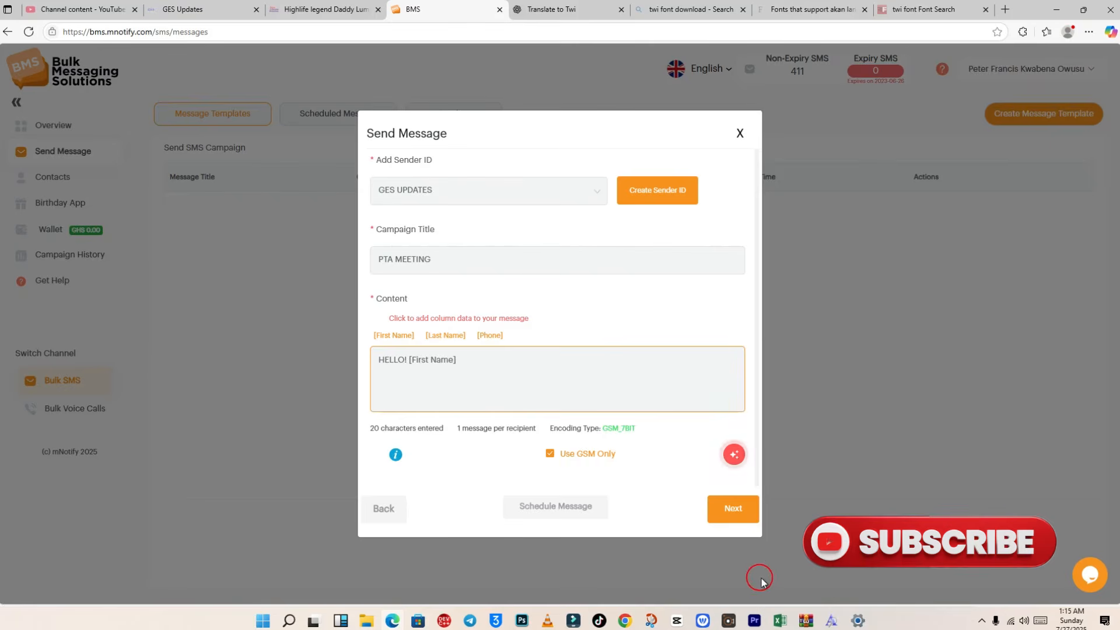
left_click(729, 620)
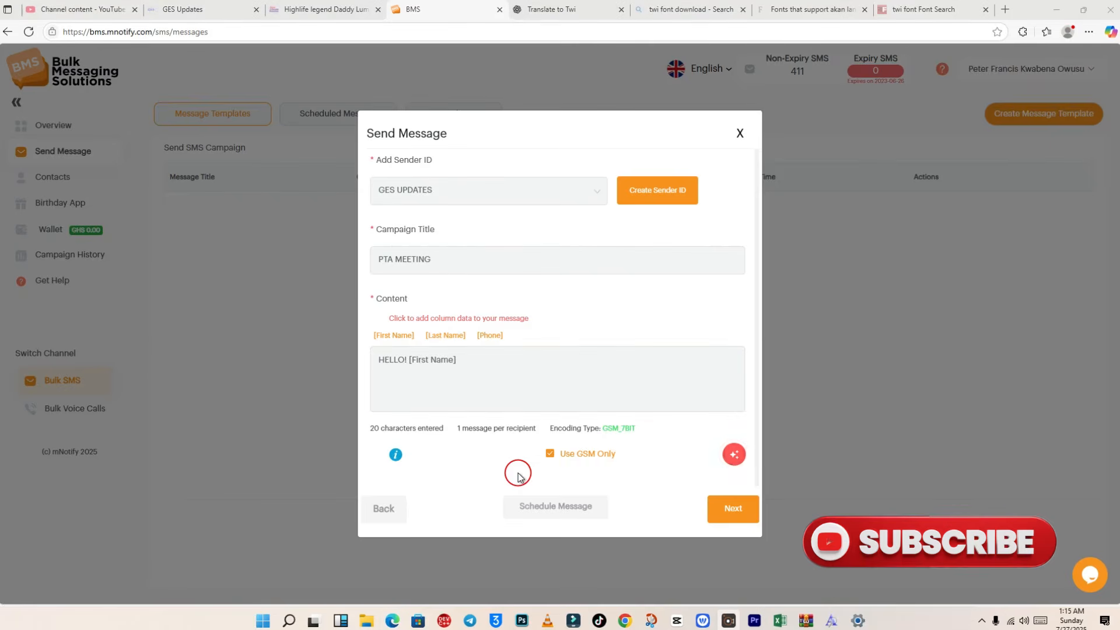
left_click(468, 386)
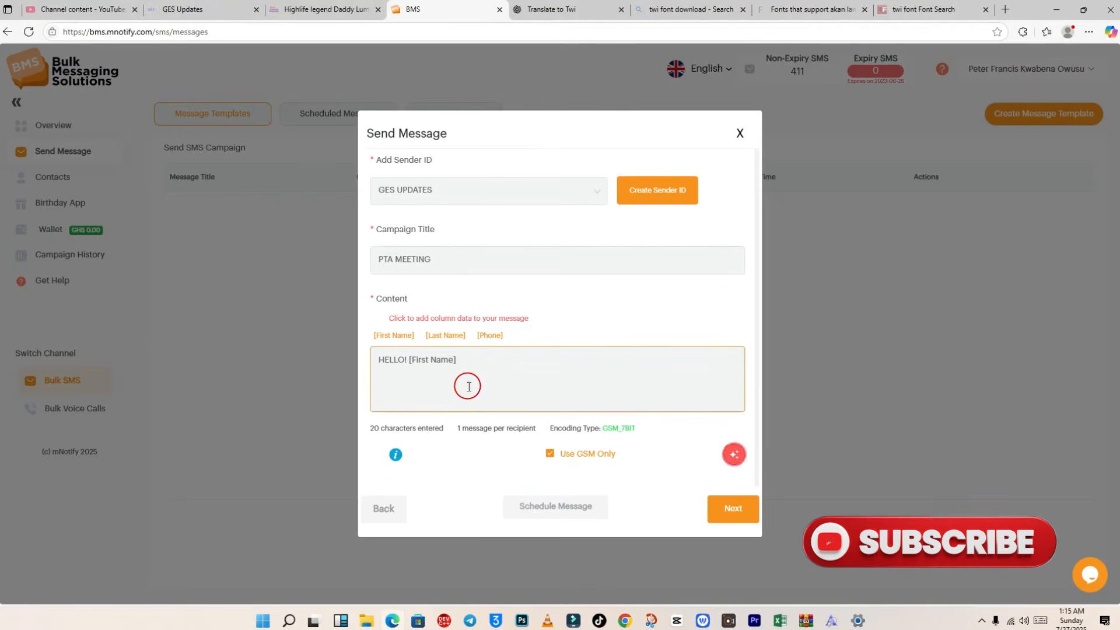
type("I have clearly understood the t")
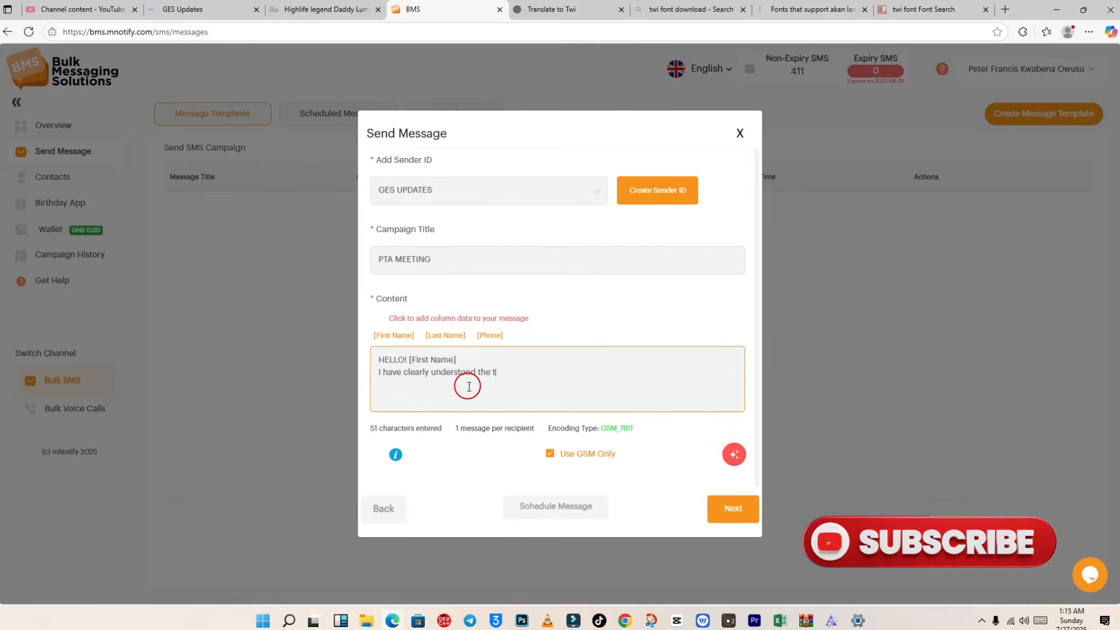
type("utorials")
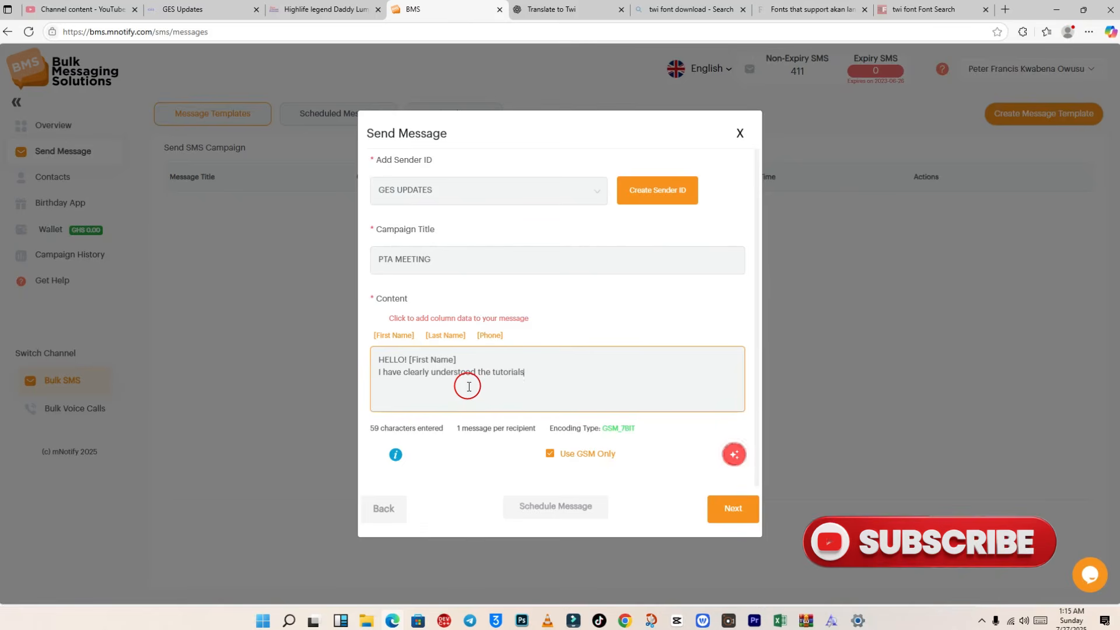
type(". May God bless you")
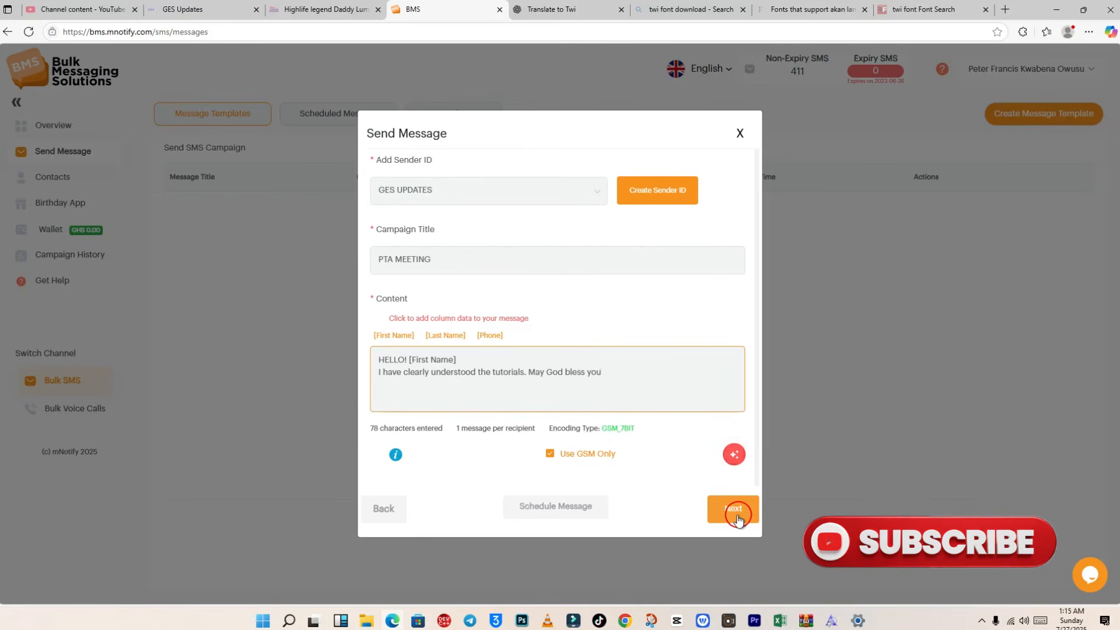
Step: Review the PTA MEETING message summary and send it to the recipient
left_click(740, 516)
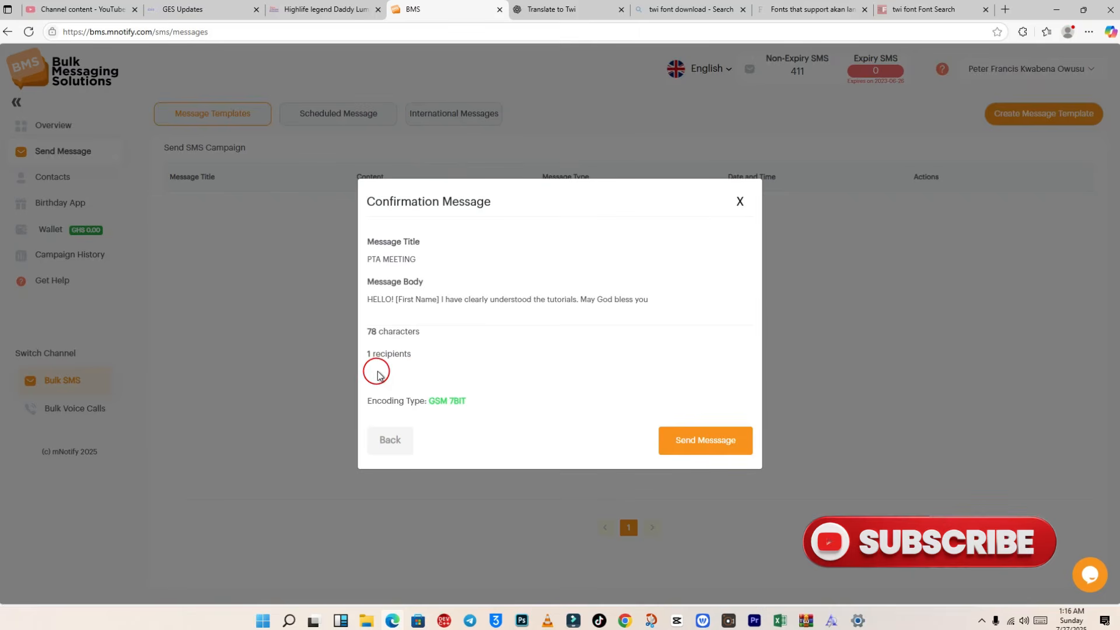
left_click(707, 449)
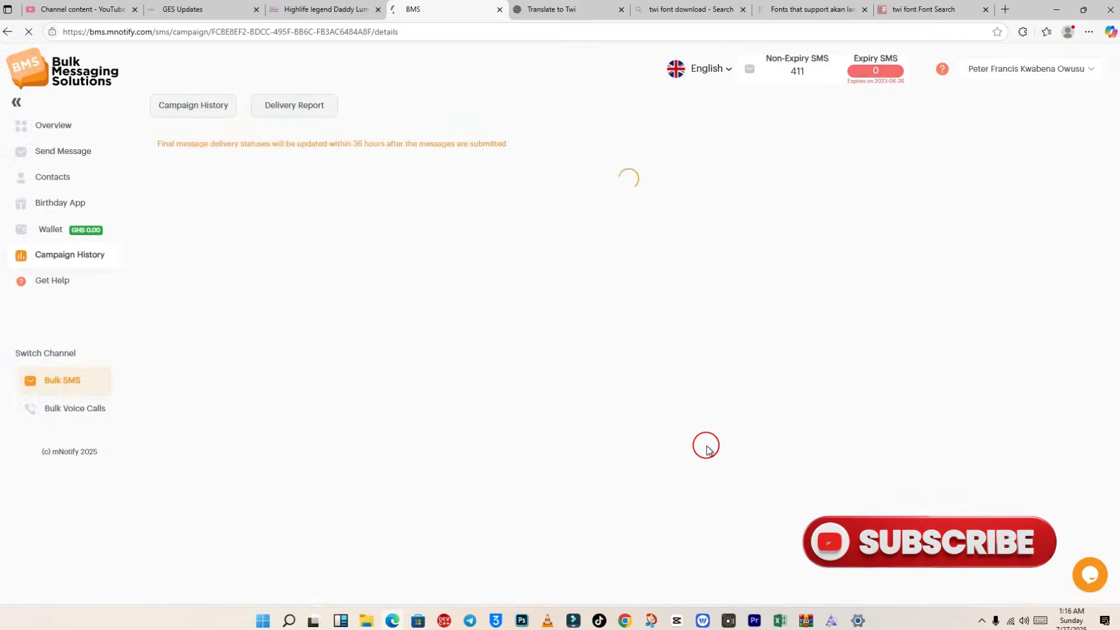